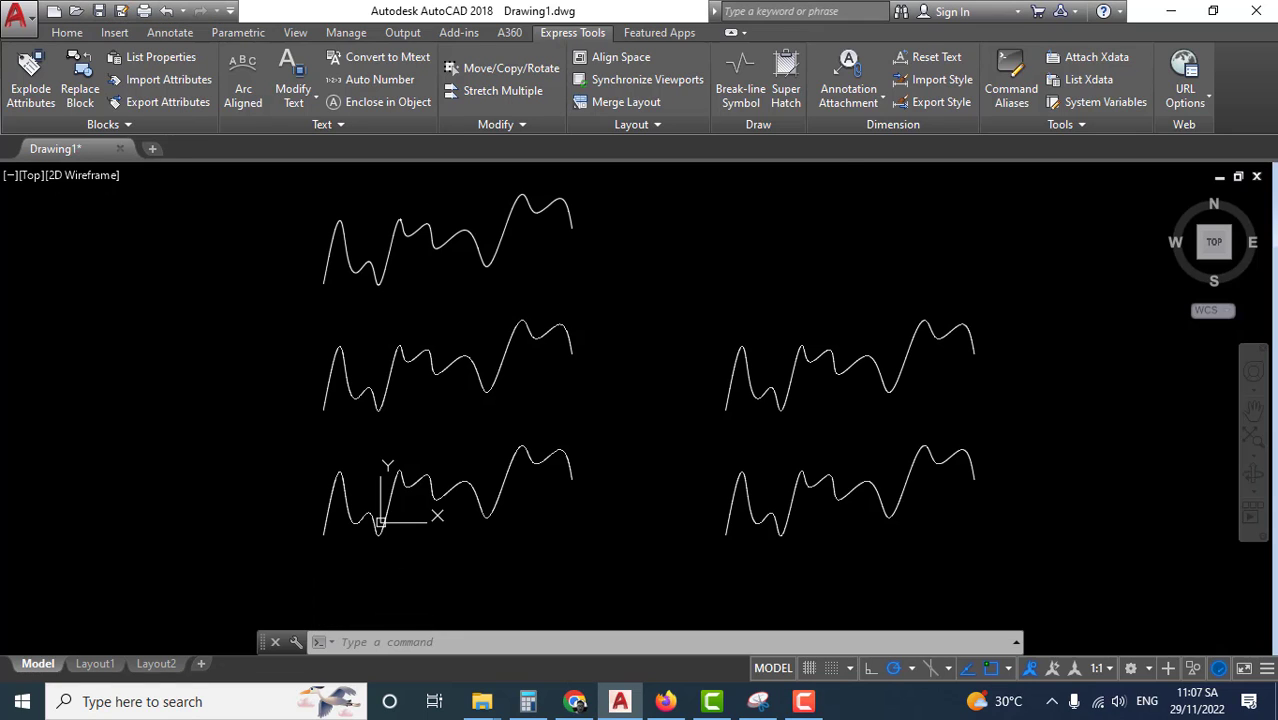
# Step: Pan the view to bring the left column of wave copies toward the centre
pyautogui.moveTo(640, 506); pyautogui.dragTo(670, 502, button='middle')
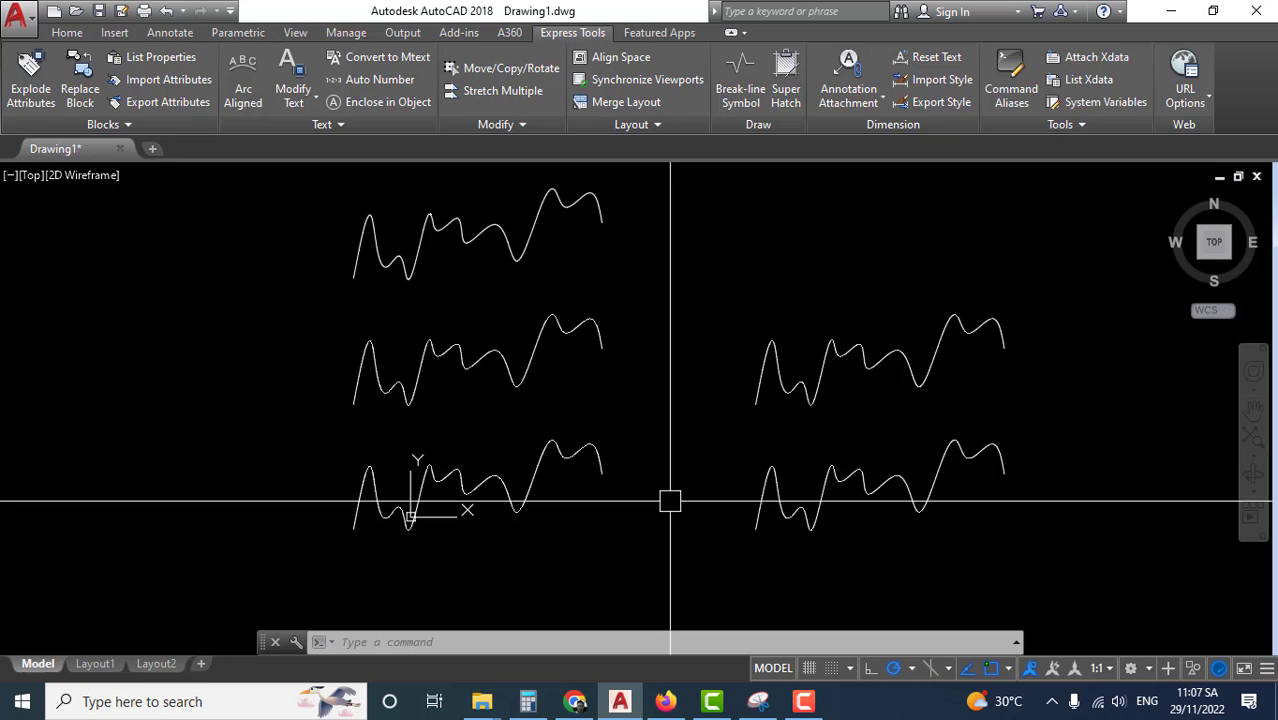
pyautogui.moveTo(686, 388); pyautogui.dragTo(705, 435, button='middle')
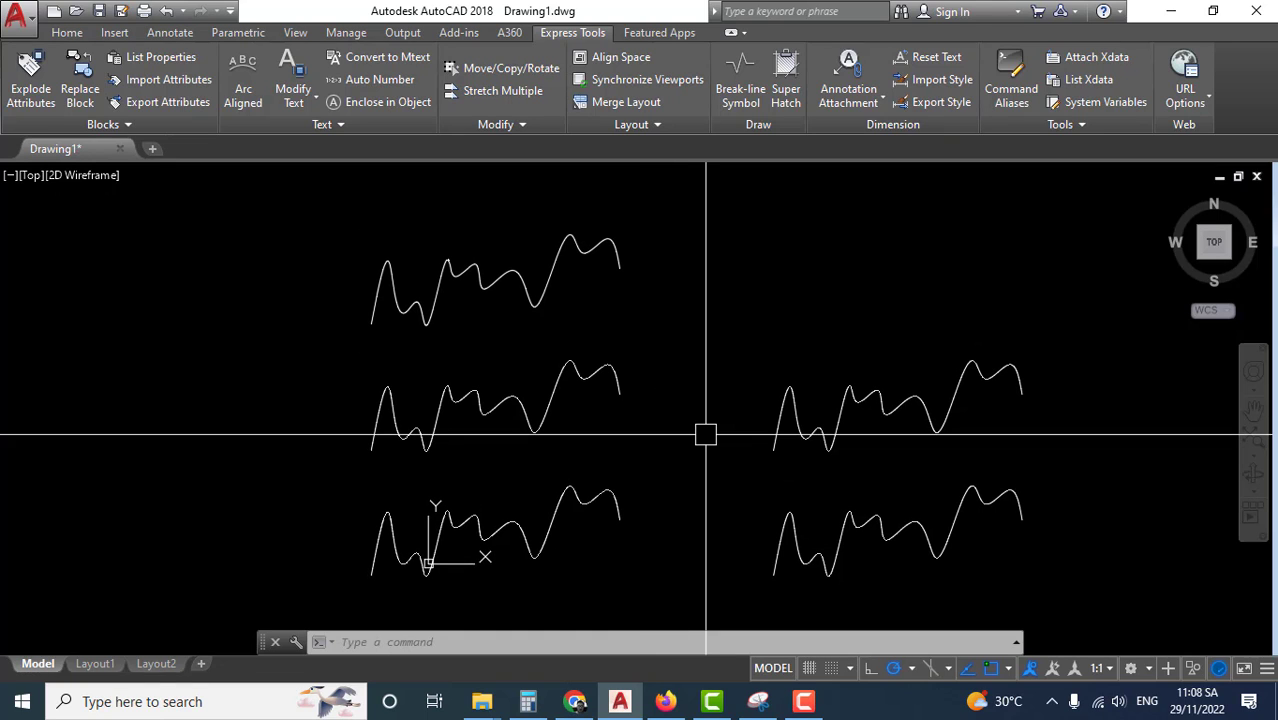
pyautogui.moveTo(739, 477); pyautogui.dragTo(722, 423, button='middle')
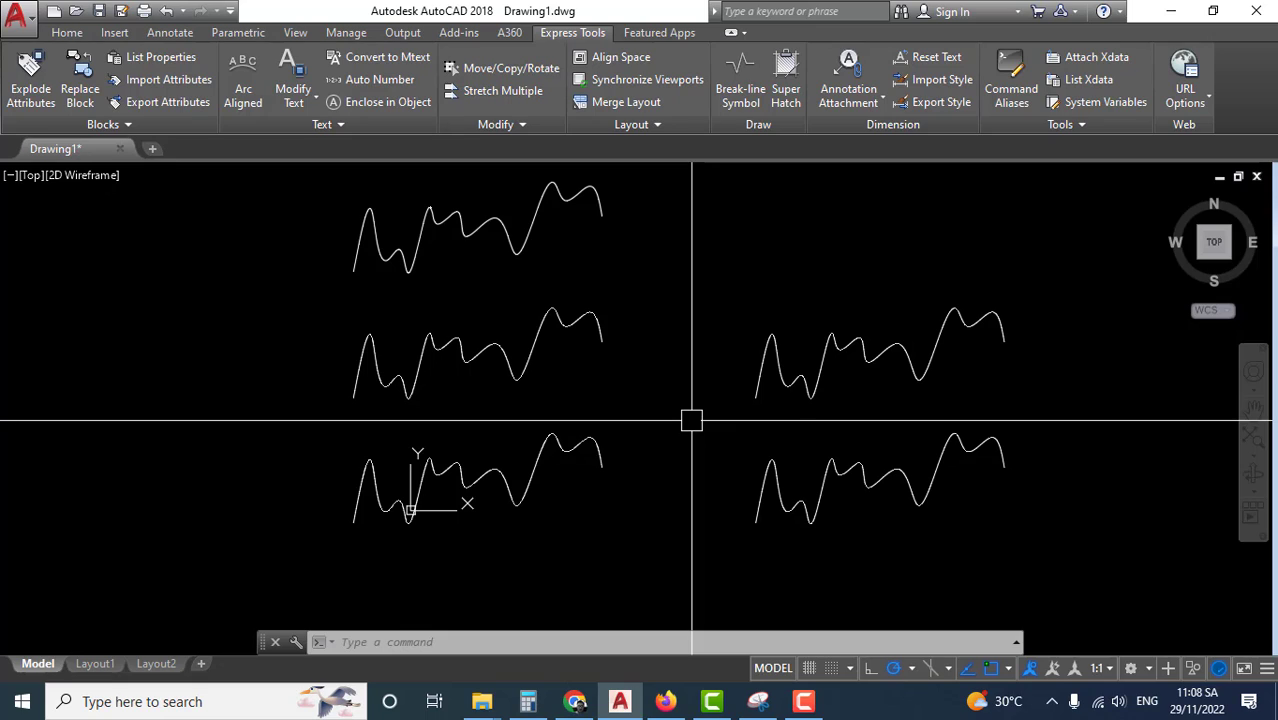
pyautogui.moveTo(696, 354); pyautogui.dragTo(697, 404, button='middle')
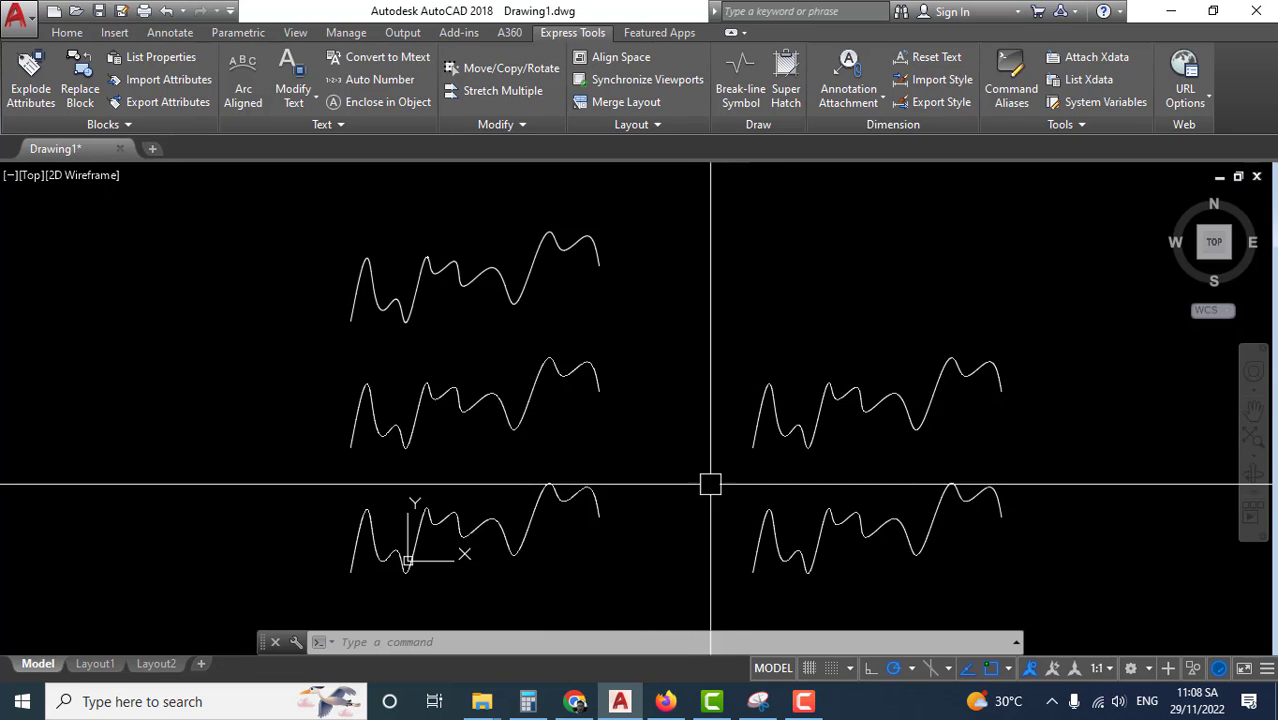
pyautogui.moveTo(710, 480); pyautogui.dragTo(718, 472, button='middle')
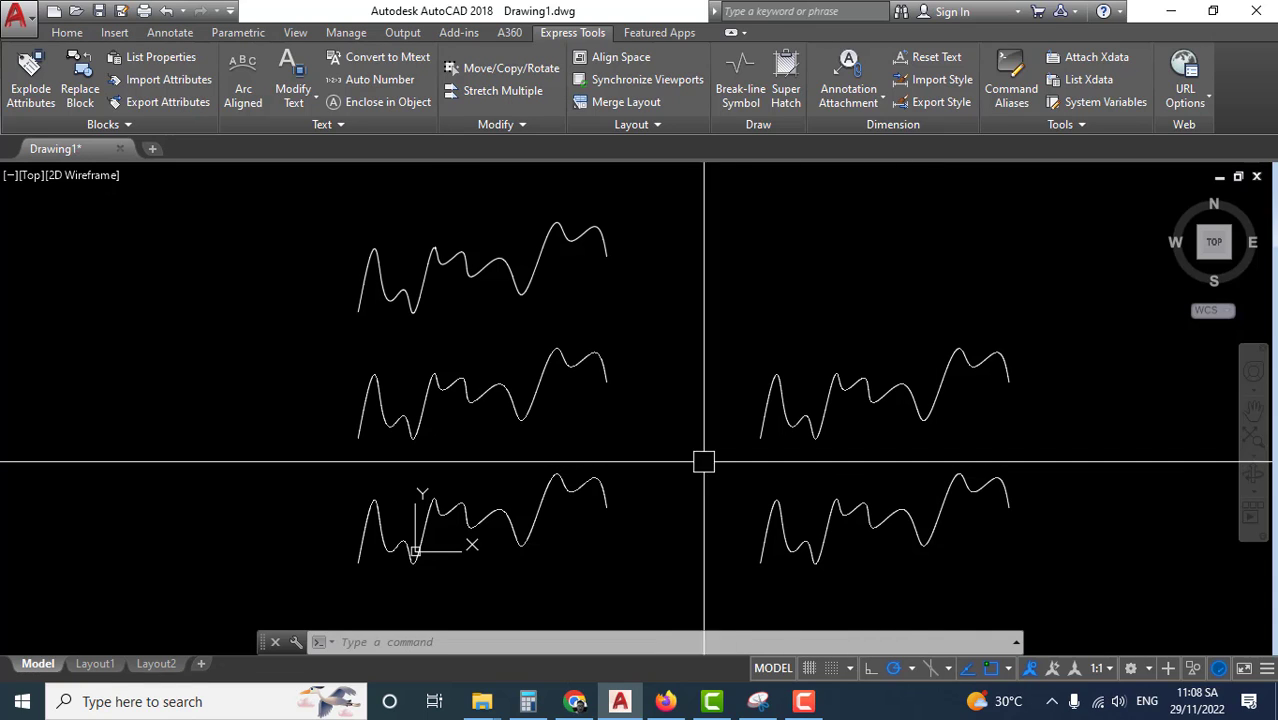
pyautogui.scroll(2, 650, 457)
pyautogui.scroll(-2, 650, 457)
pyautogui.moveTo(733, 471); pyautogui.dragTo(733, 461, button='middle')
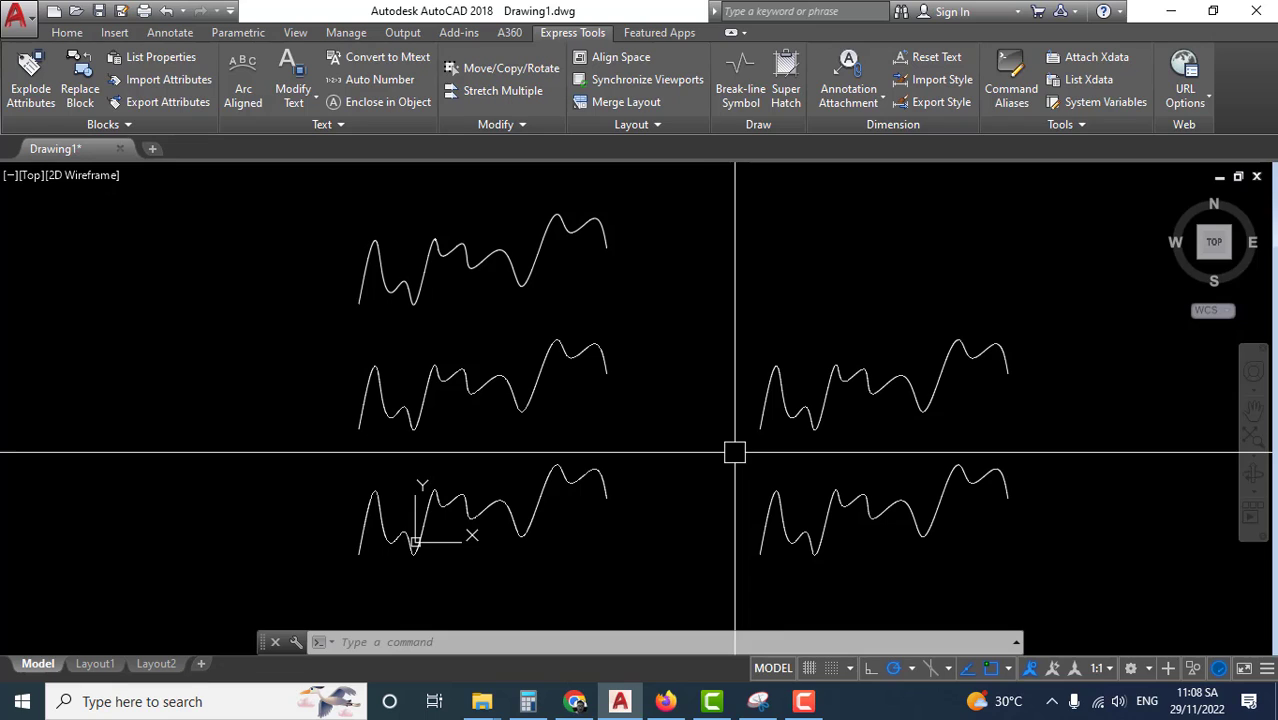
pyautogui.moveTo(820, 455); pyautogui.dragTo(830, 443, button='middle')
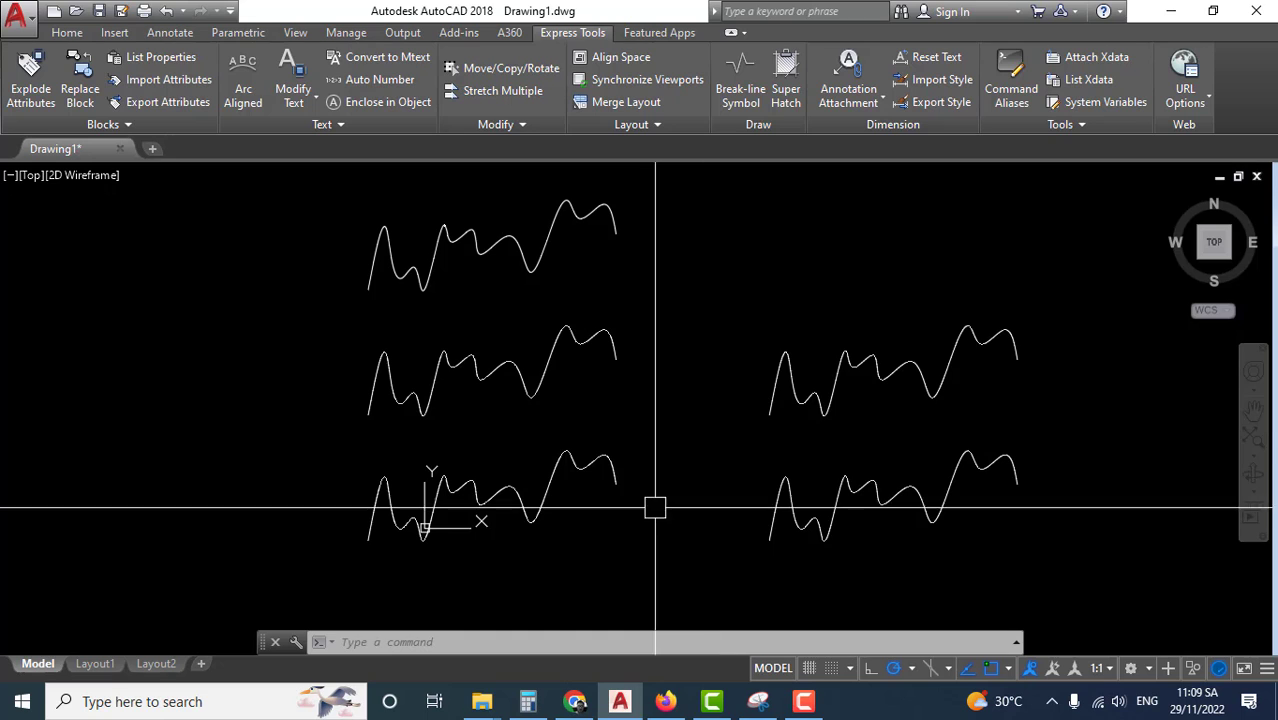
pyautogui.moveTo(656, 505); pyautogui.dragTo(653, 462, button='middle')
pyautogui.moveTo(733, 368); pyautogui.dragTo(733, 448, button='middle')
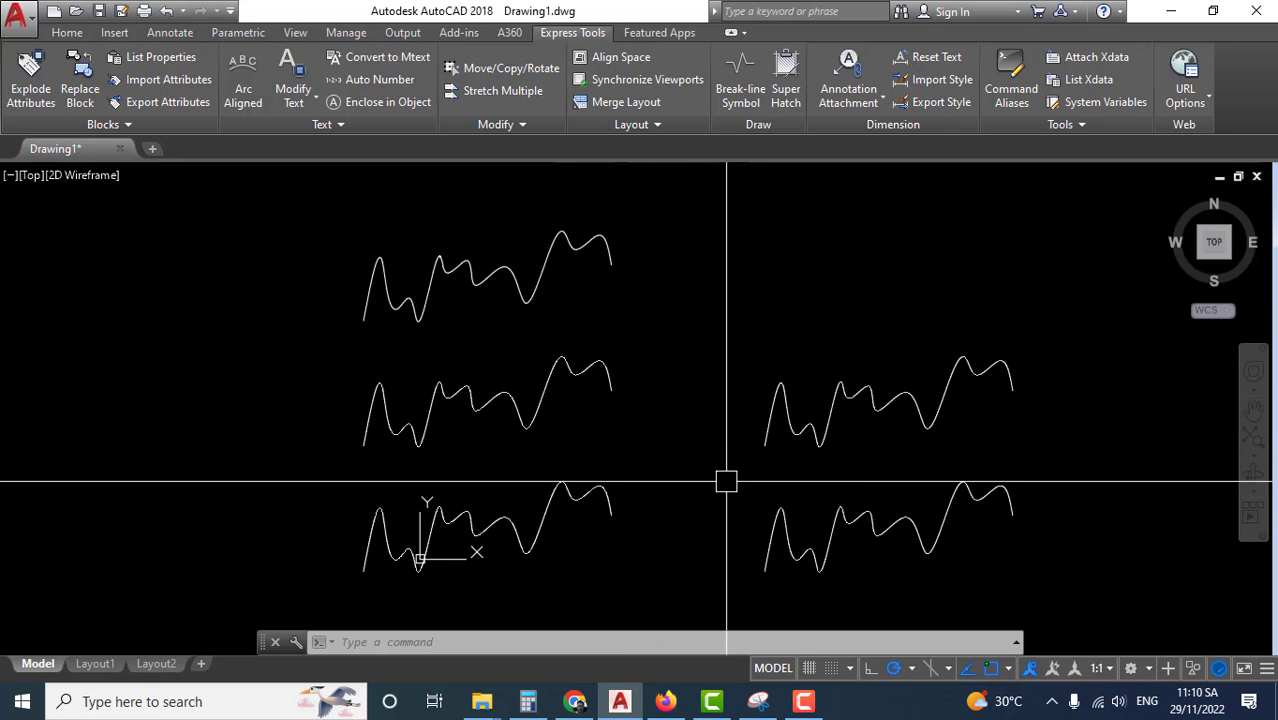
pyautogui.moveTo(655, 420); pyautogui.dragTo(725, 346, button='middle')
pyautogui.moveTo(719, 423); pyautogui.dragTo(680, 395, button='middle')
pyautogui.moveTo(665, 329)
pyautogui.mouseDown(button='middle')
pyautogui.moveTo(653, 417)
pyautogui.moveTo(764, 379)
pyautogui.mouseUp(button='middle')
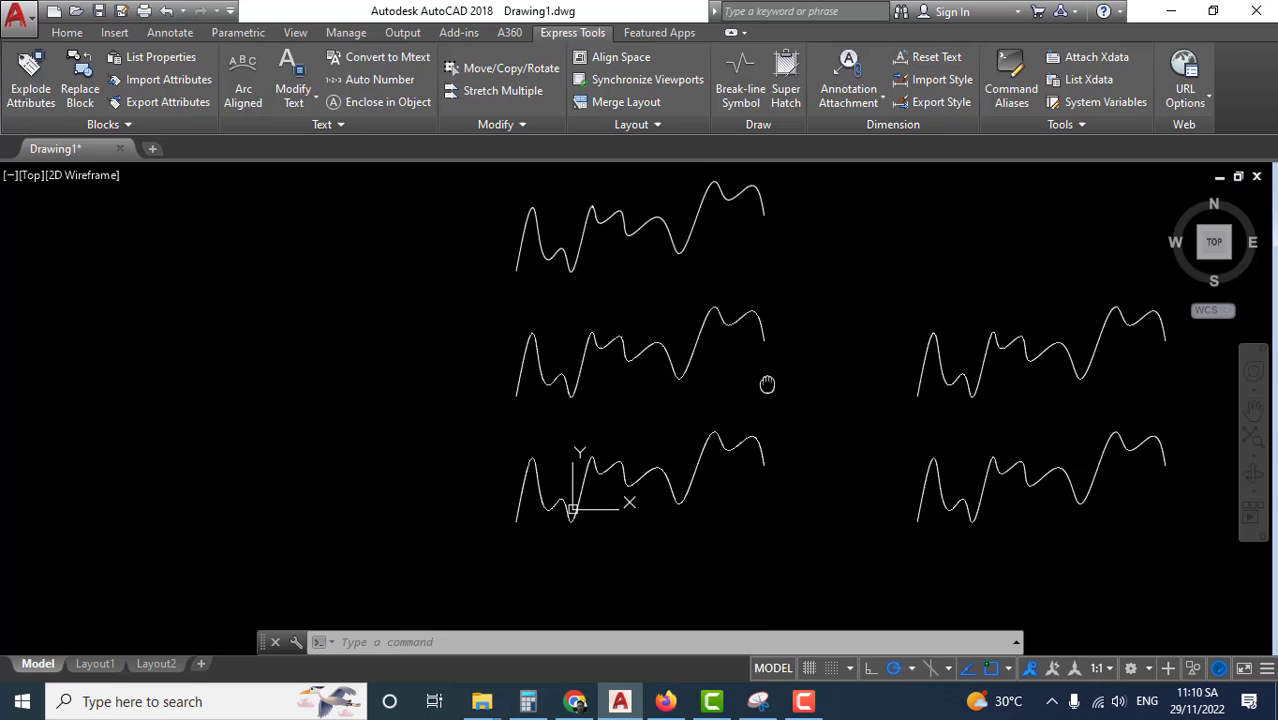
# Step: Show the Properties of the lower-left wave, confirming it is a spline
pyautogui.click(728, 441)
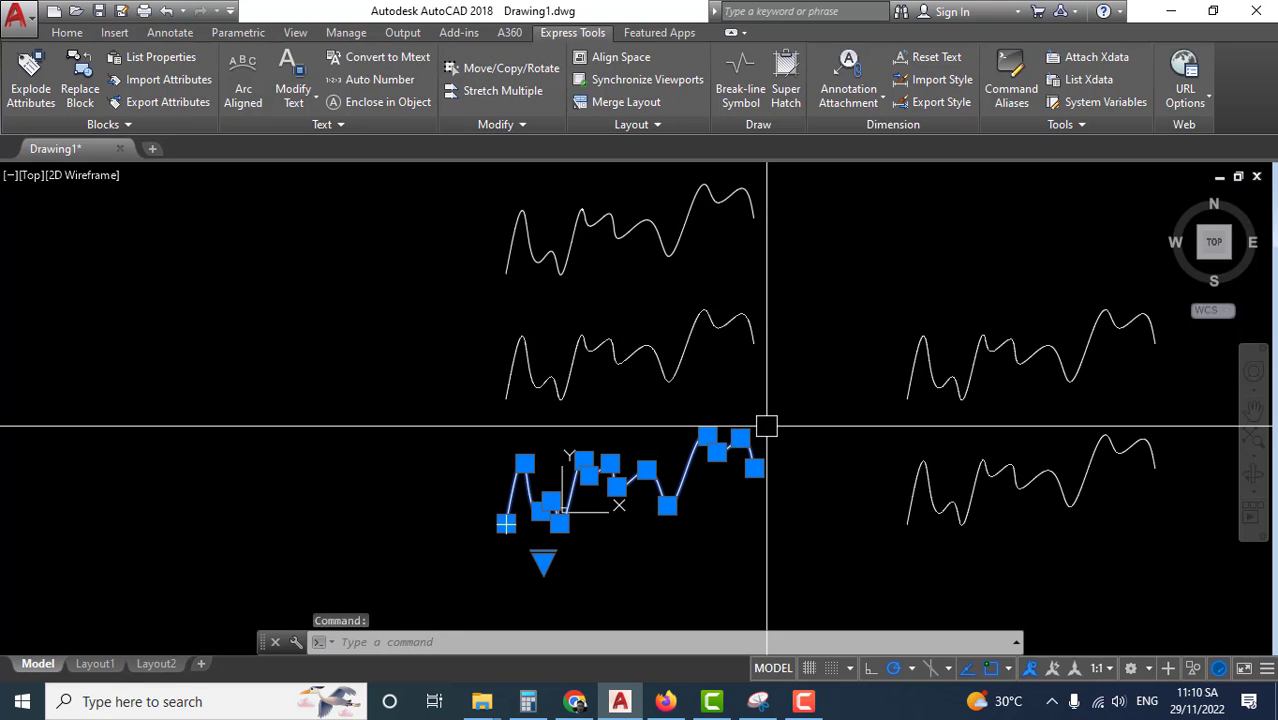
pyautogui.scroll(2, 767, 423)
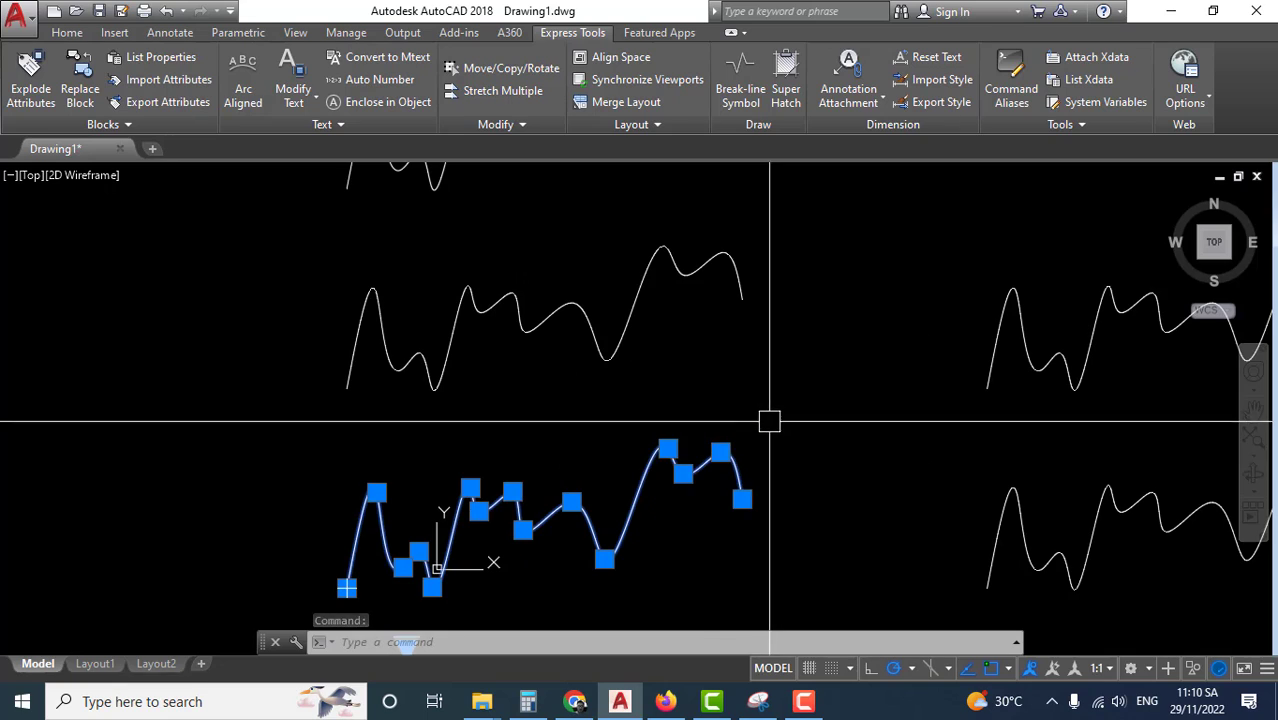
pyautogui.hotkey('ctrl', '1')
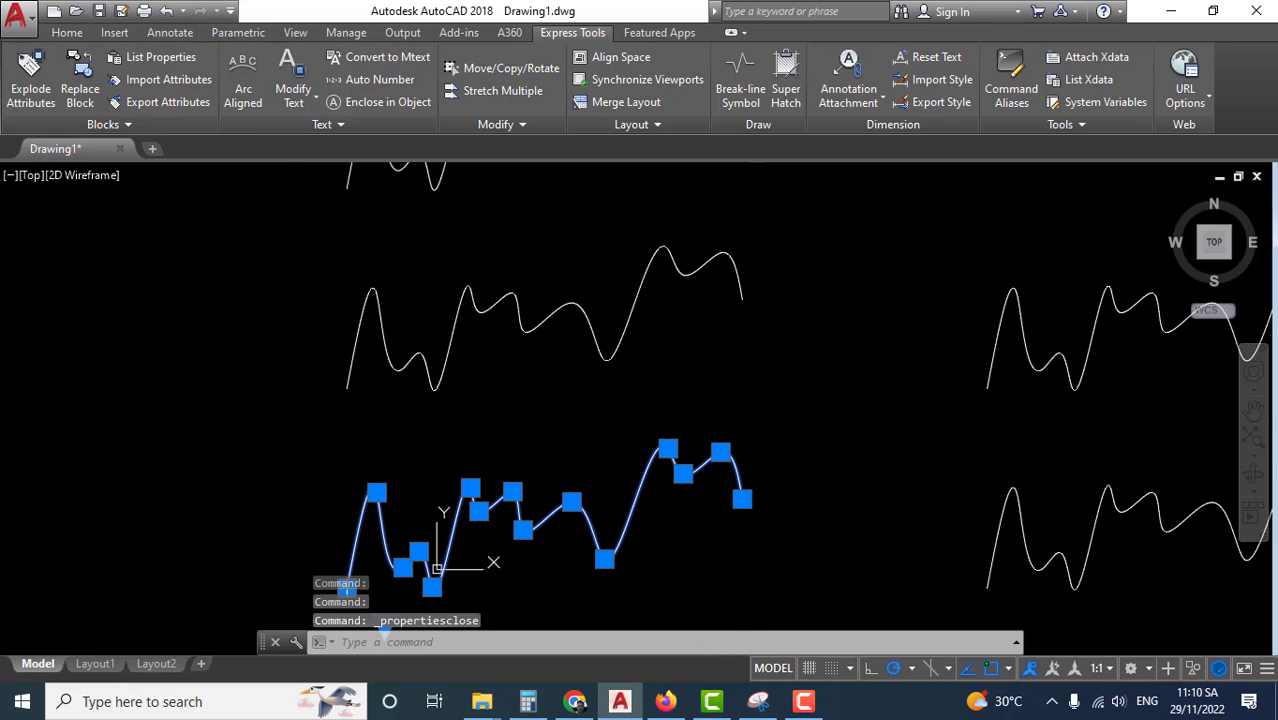
pyautogui.hotkey('ctrl', '1')
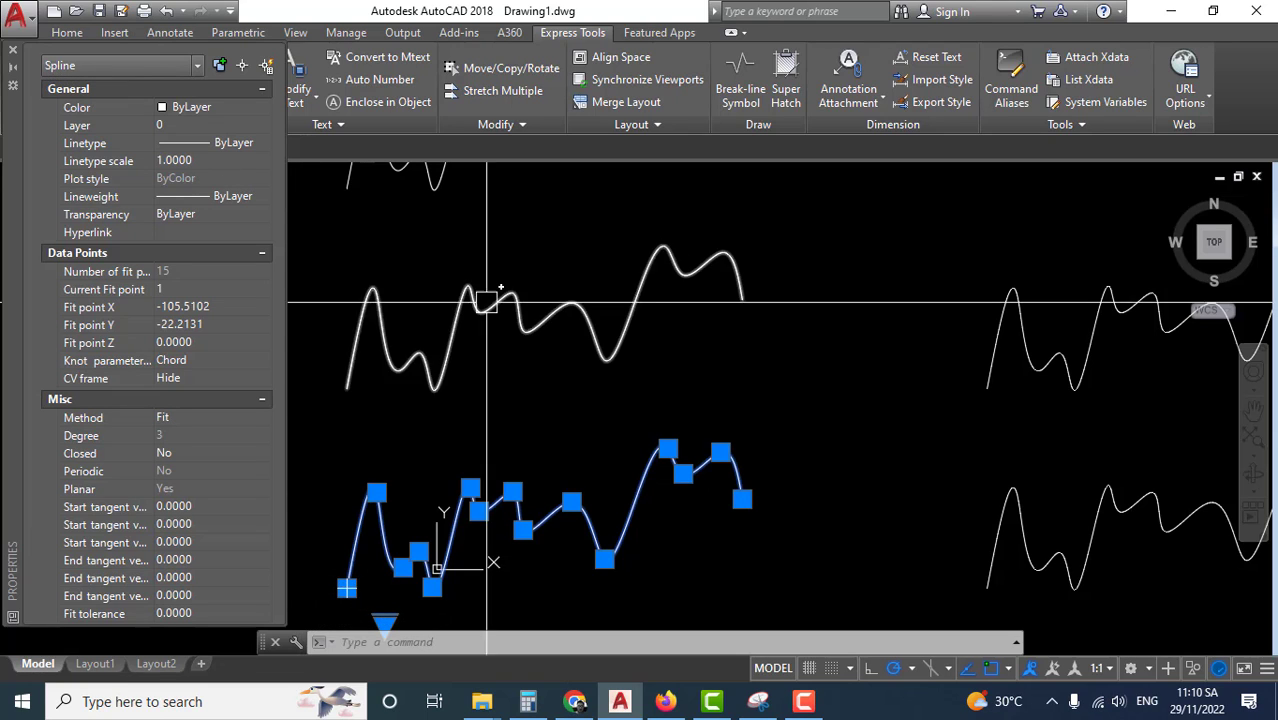
pyautogui.press('Escape')
pyautogui.scroll(-3, 719, 383)
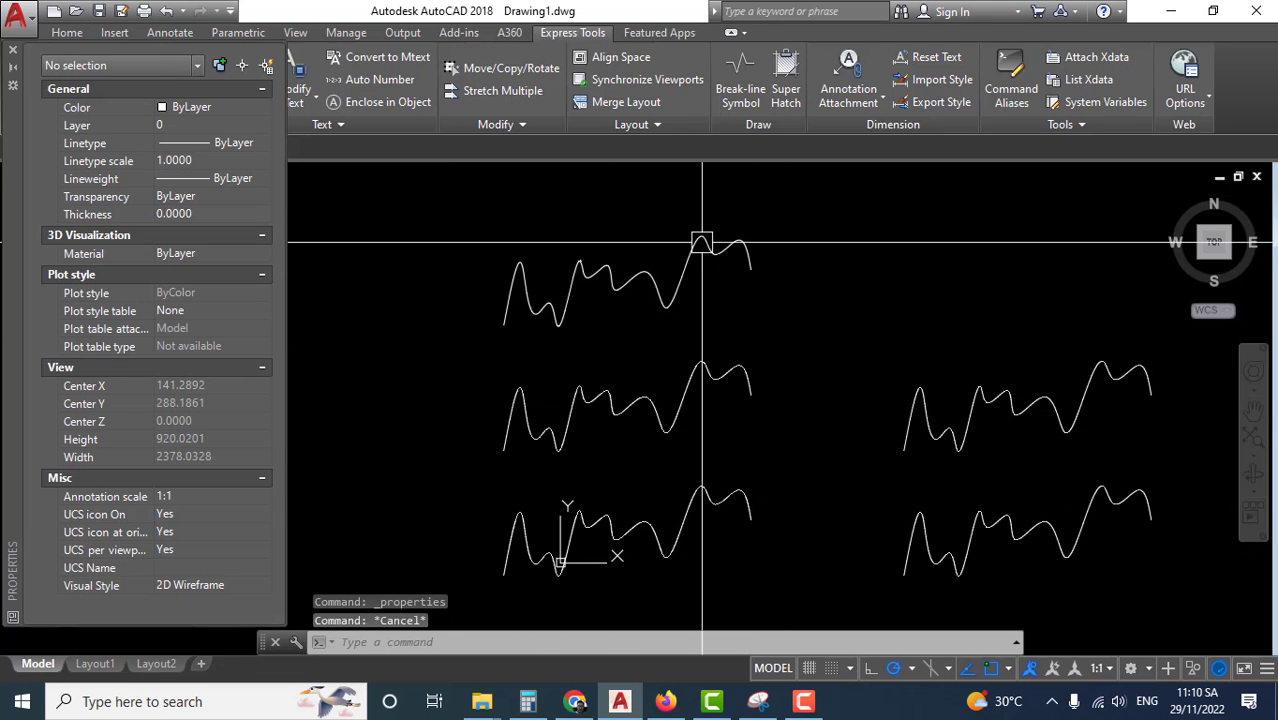
# Step: Select the top wave to see it listed as a Polyline, then deselect
pyautogui.click(720, 250)
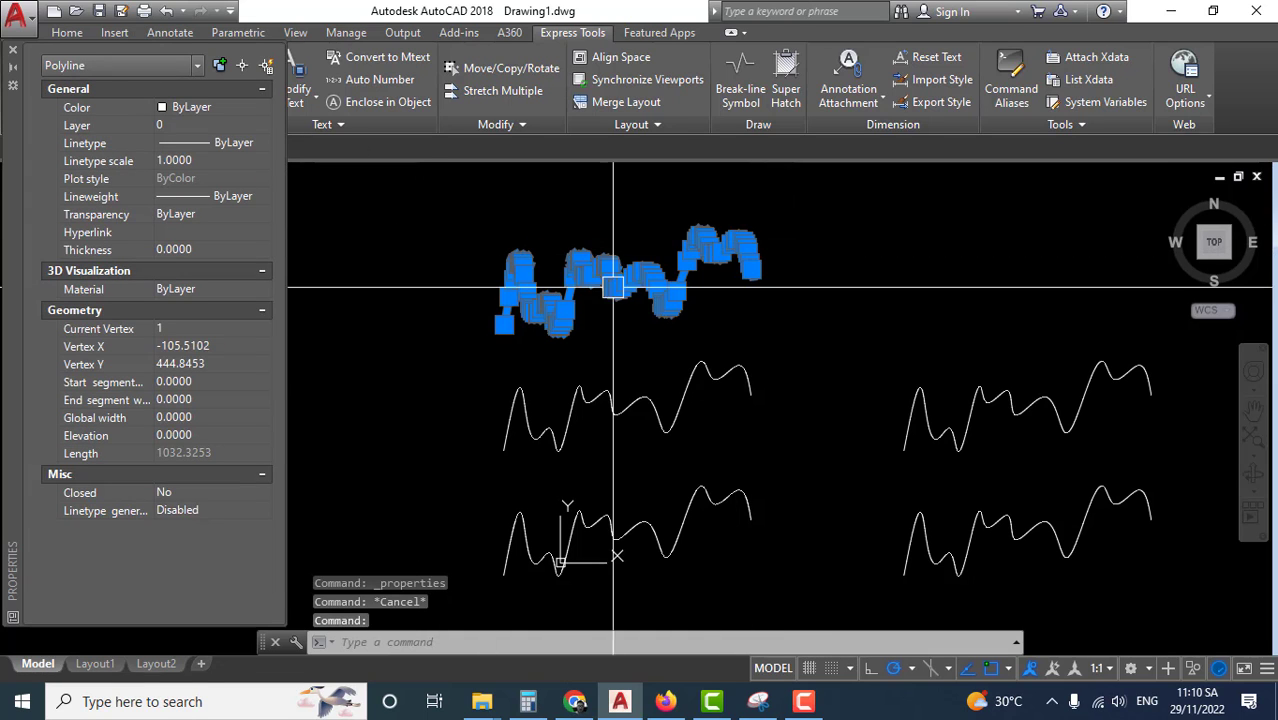
pyautogui.scroll(2, 640, 300)
pyautogui.press('Escape')
pyautogui.scroll(-2, 690, 320)
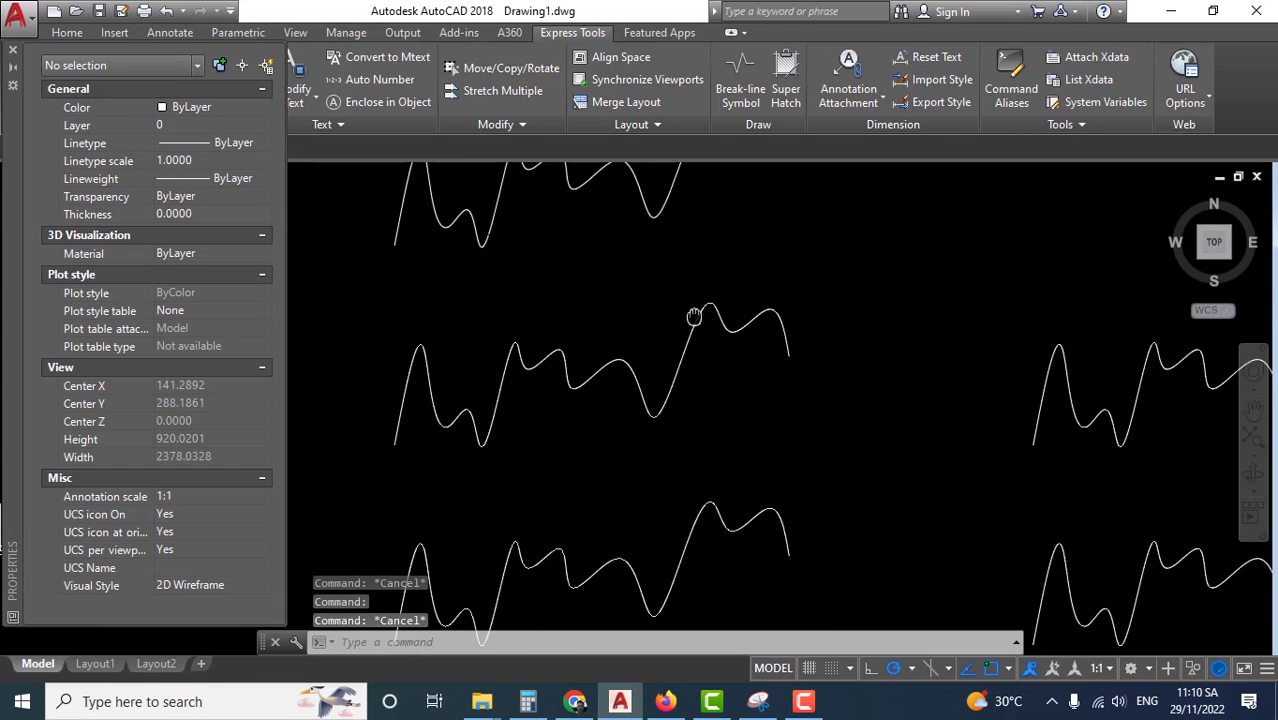
# Step: Pan and zoom in on the left-hand waves
pyautogui.moveTo(729, 342); pyautogui.dragTo(733, 400, button='middle')
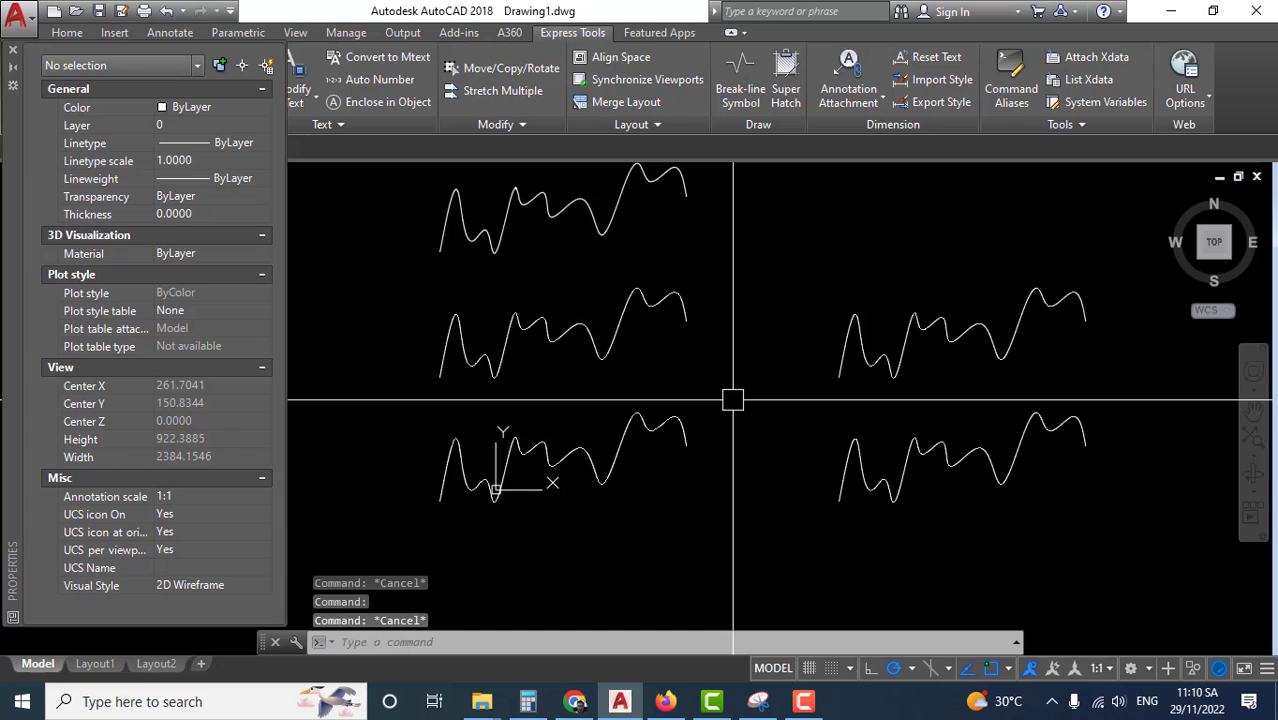
pyautogui.scroll(3, 700, 380)
pyautogui.scroll(-3, 800, 400)
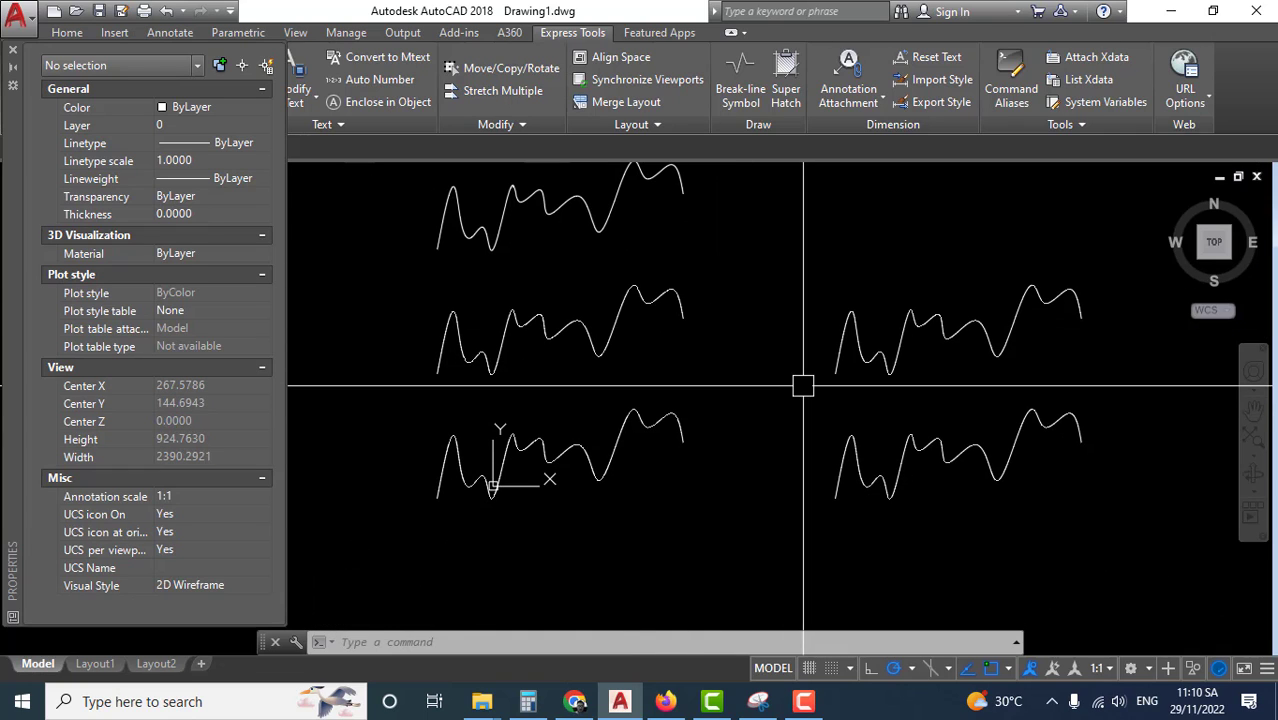
pyautogui.moveTo(729, 374); pyautogui.dragTo(736, 405, button='middle')
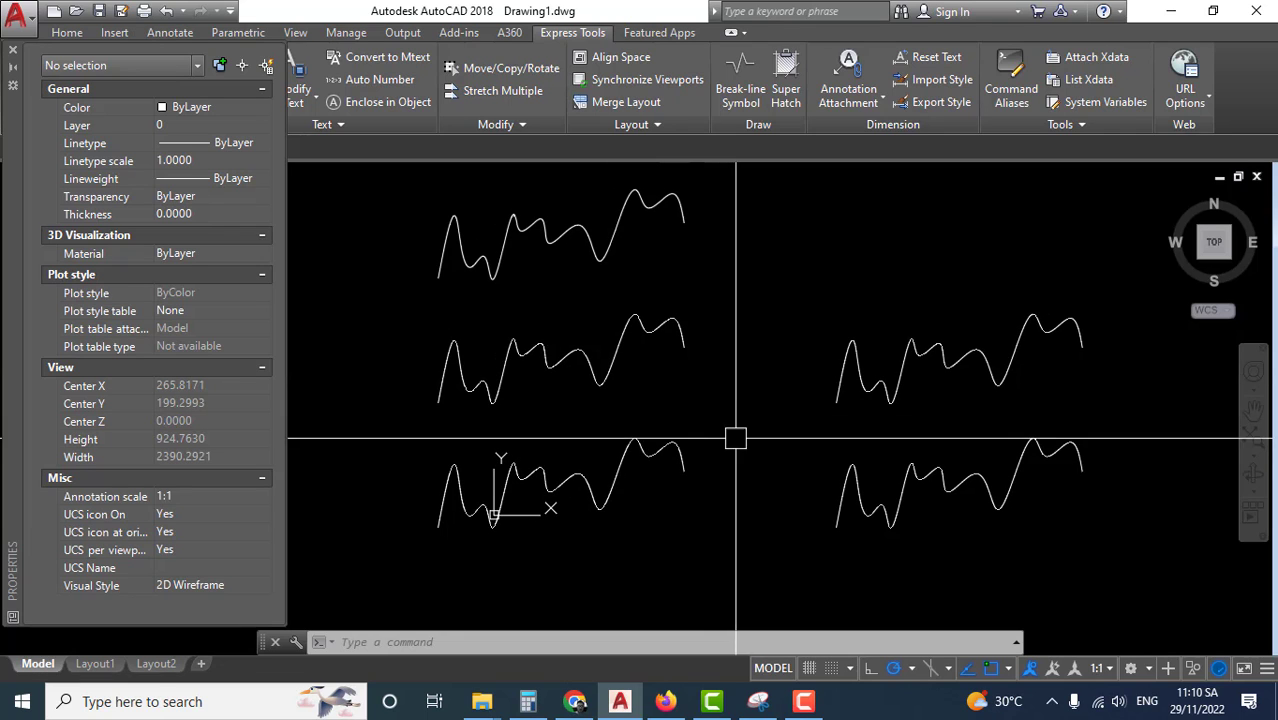
pyautogui.scroll(2, 600, 420)
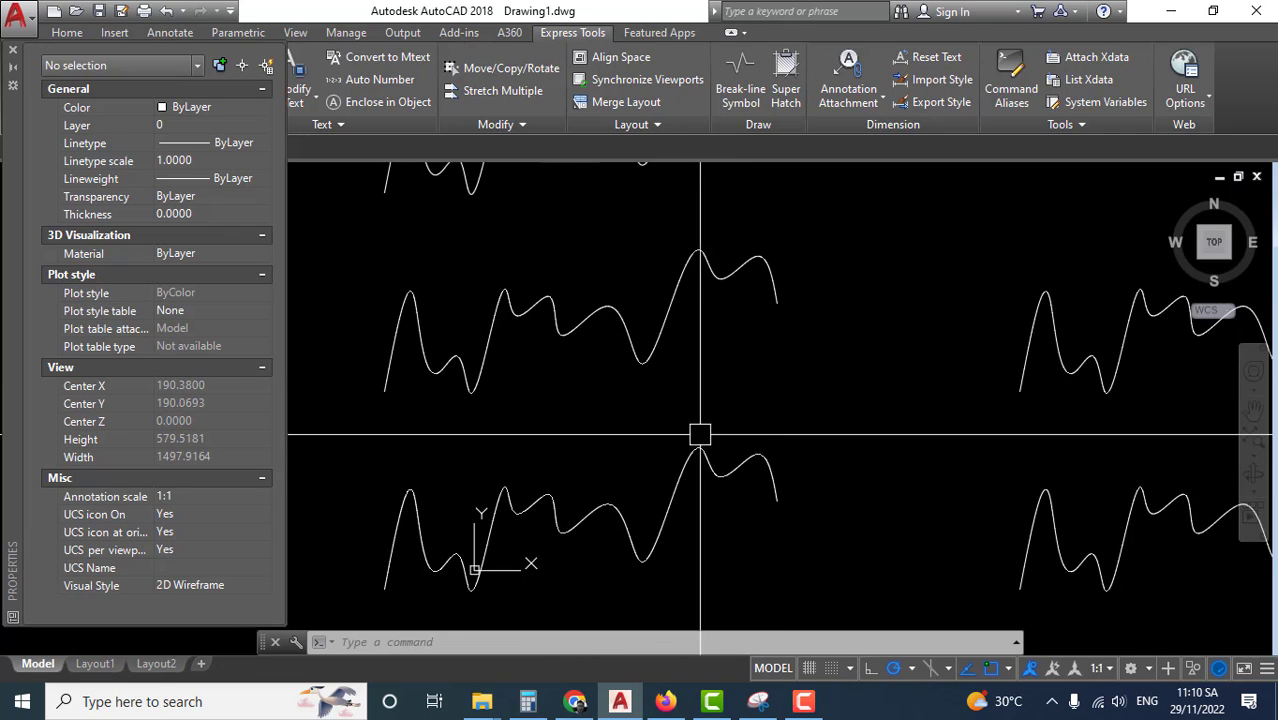
pyautogui.moveTo(699, 430); pyautogui.dragTo(878, 454, button='middle')
pyautogui.moveTo(653, 443); pyautogui.dragTo(744, 422, button='middle')
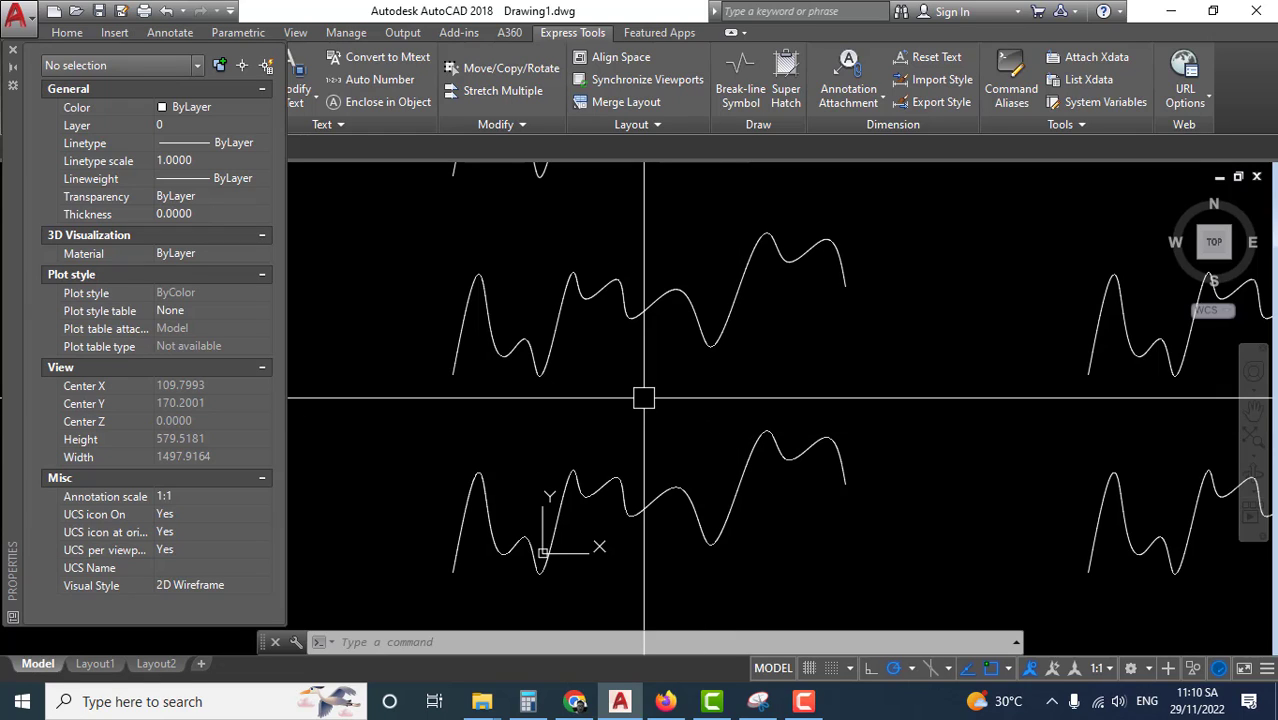
# Step: FLATTEN the middle-left wave, answering N to keep hidden lines
pyautogui.write('F')
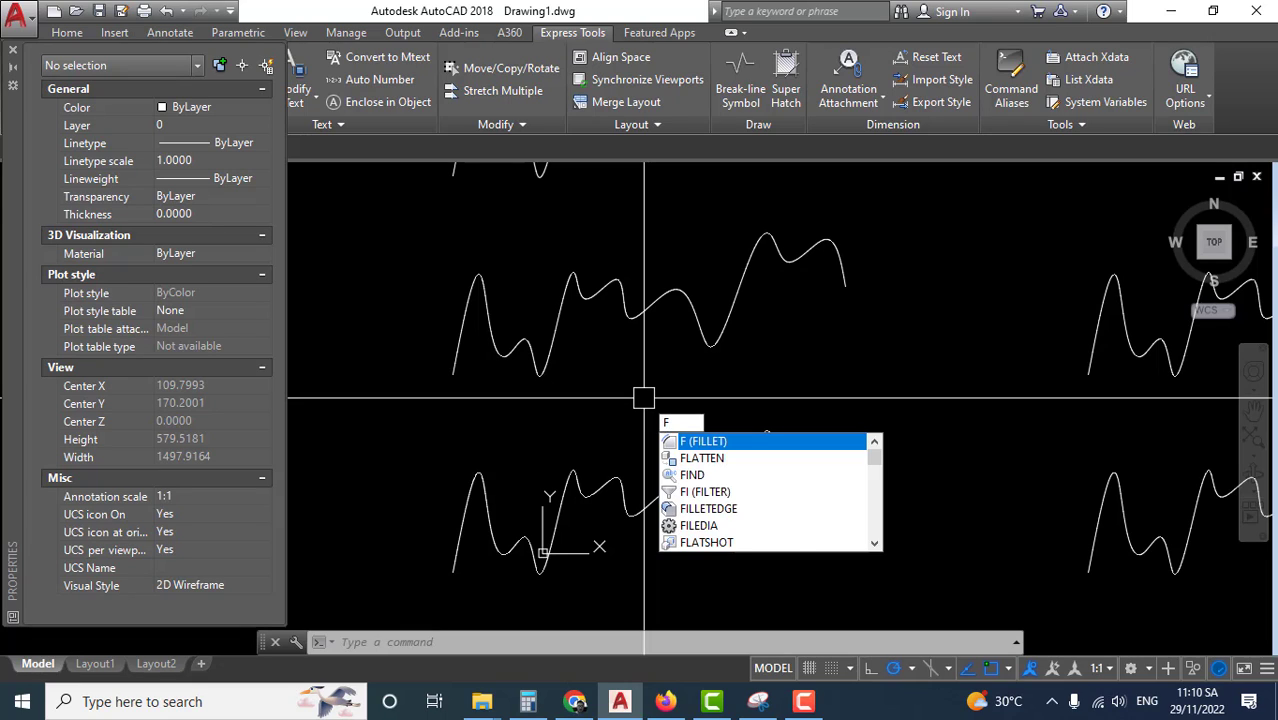
pyautogui.write('L')
pyautogui.write('ATT')
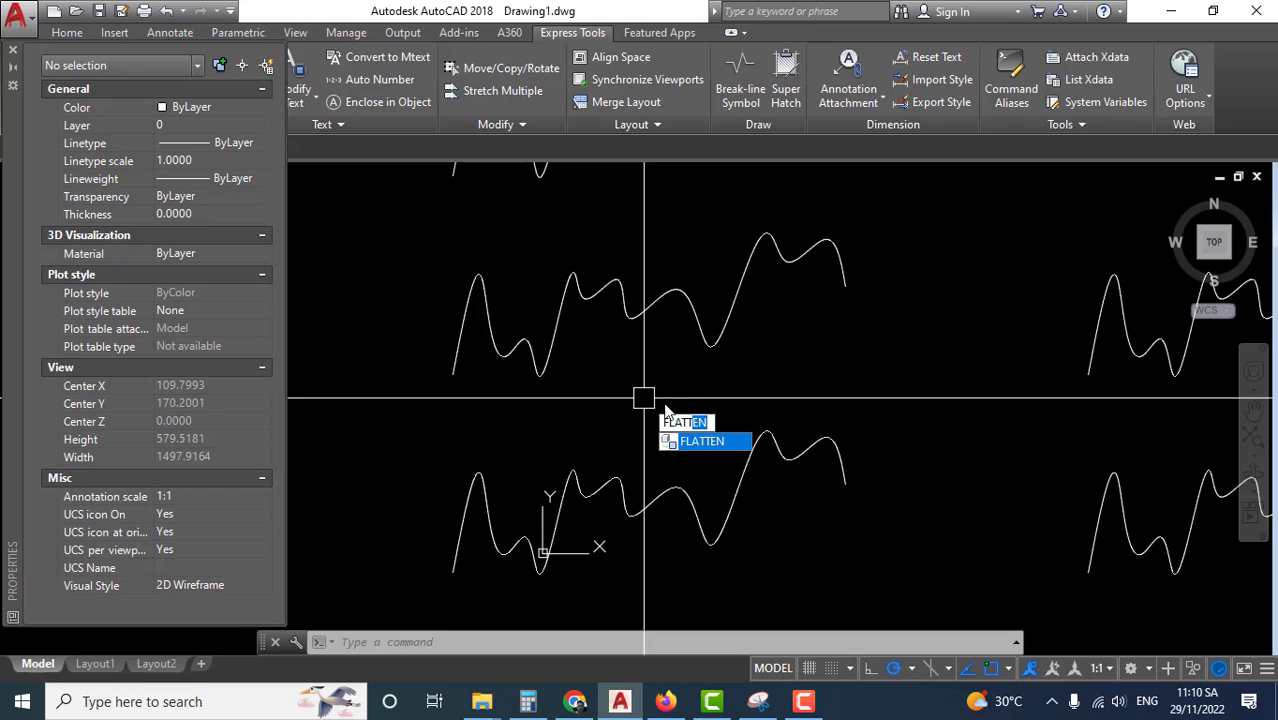
pyautogui.click(718, 443)
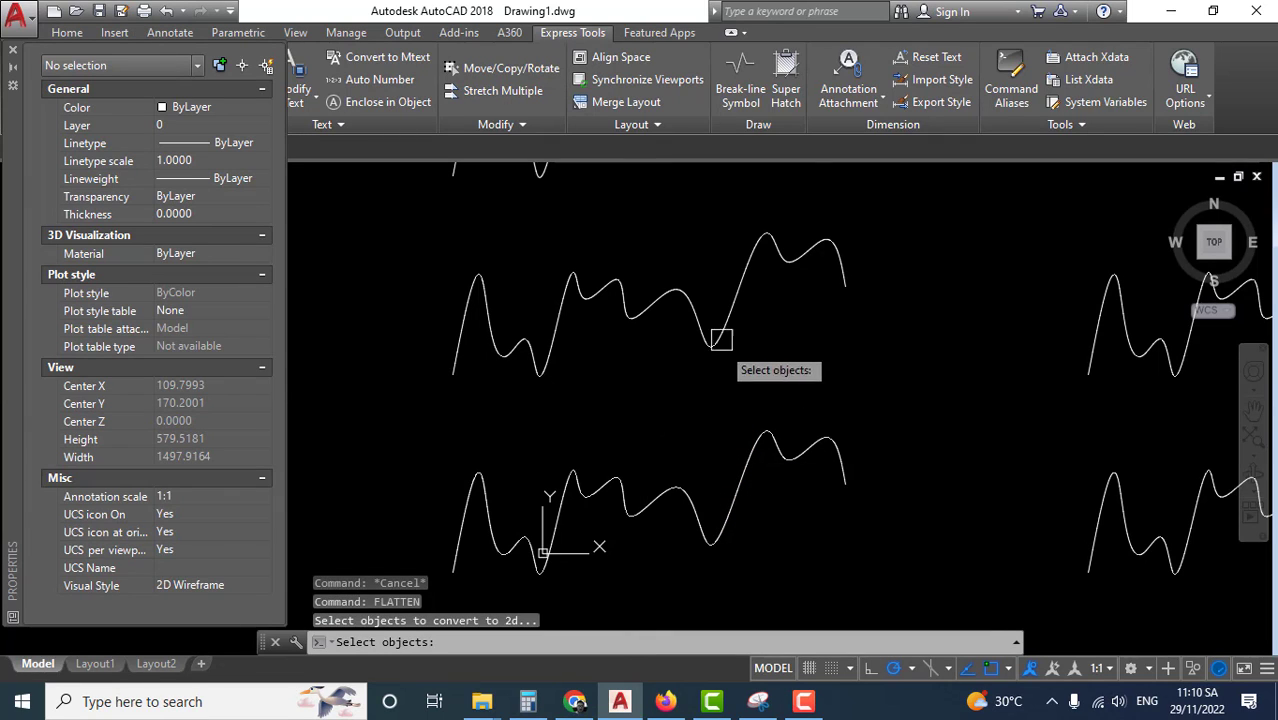
pyautogui.scroll(-5, 760, 360)
pyautogui.scroll(3, 790, 352)
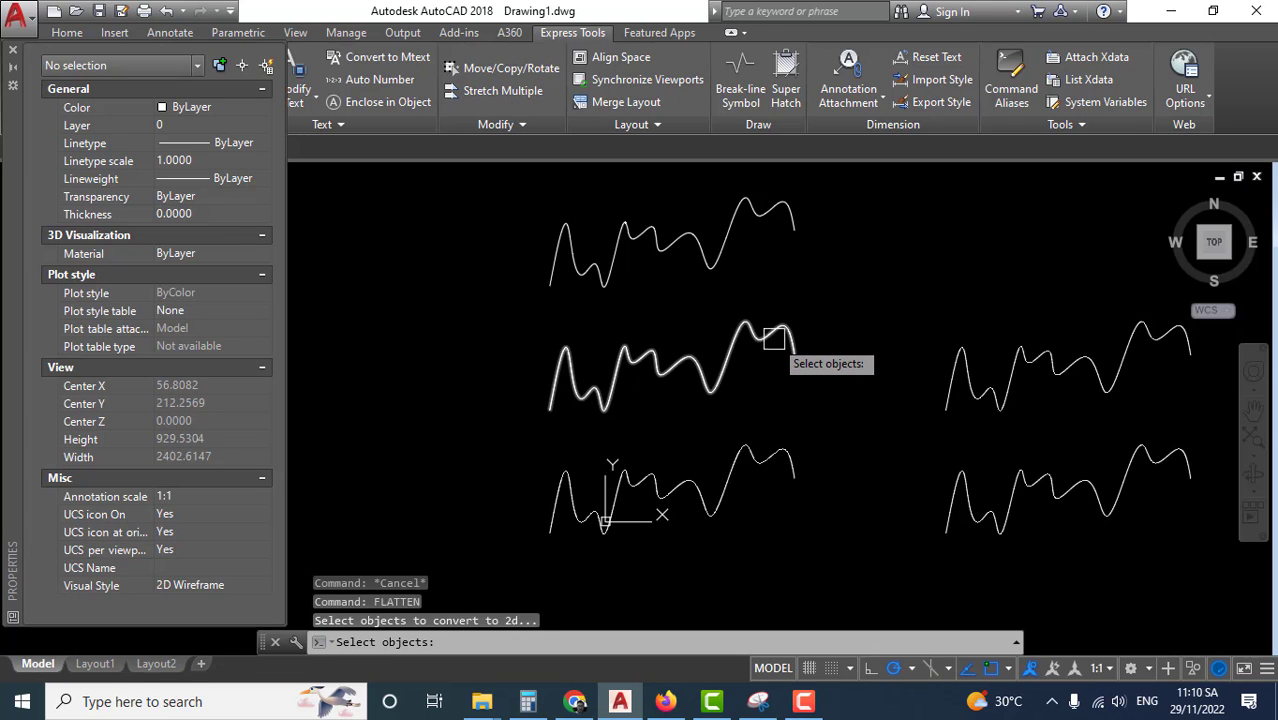
pyautogui.click(780, 351)
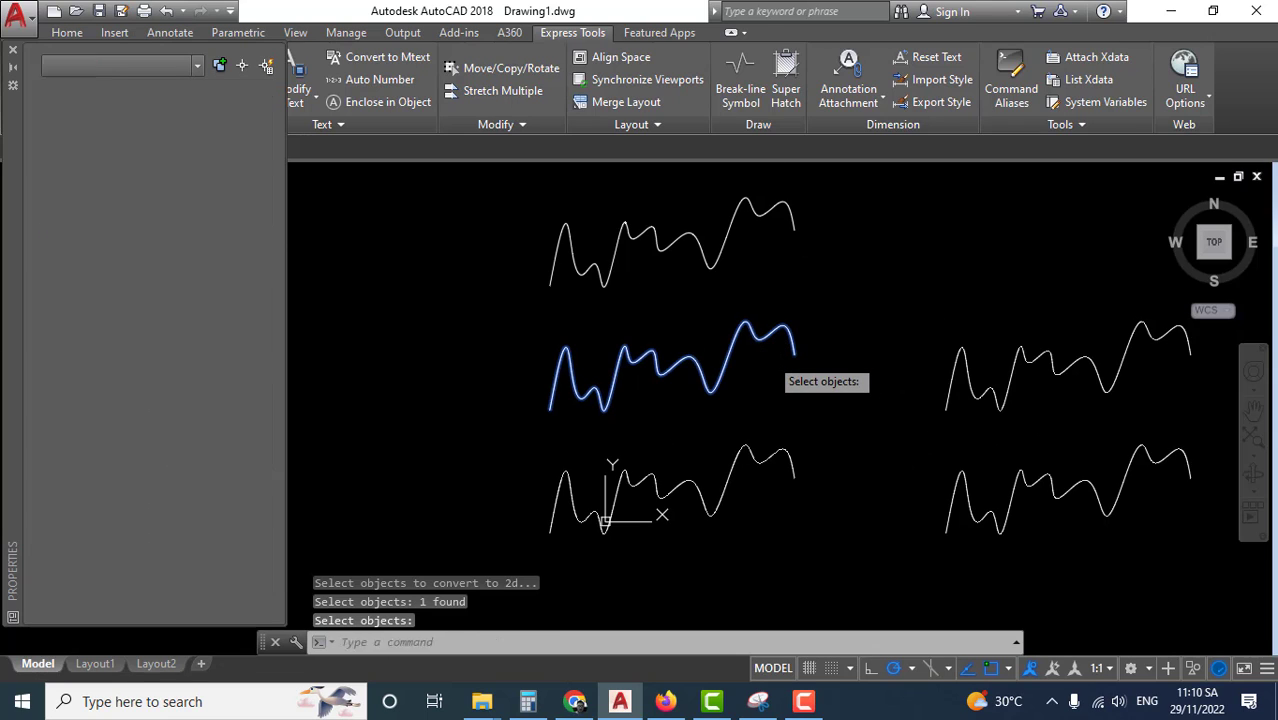
pyautogui.press('Return')
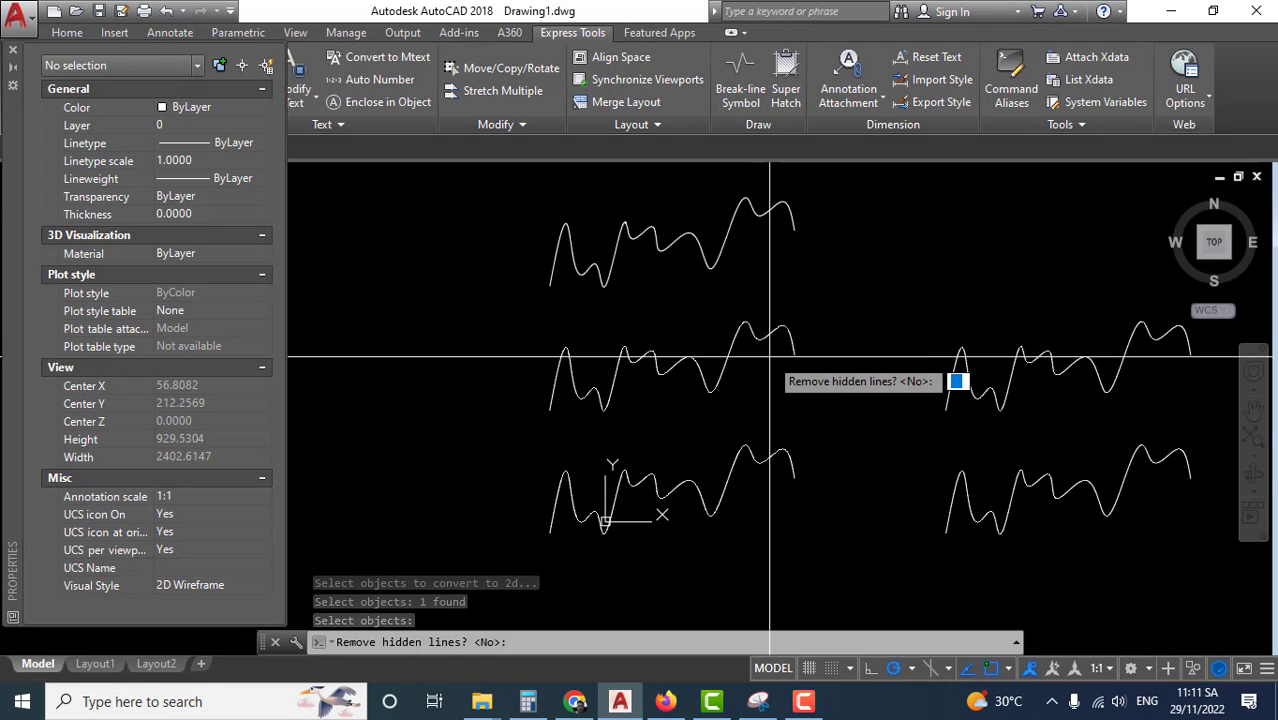
pyautogui.write('N')
pyautogui.press('Return')
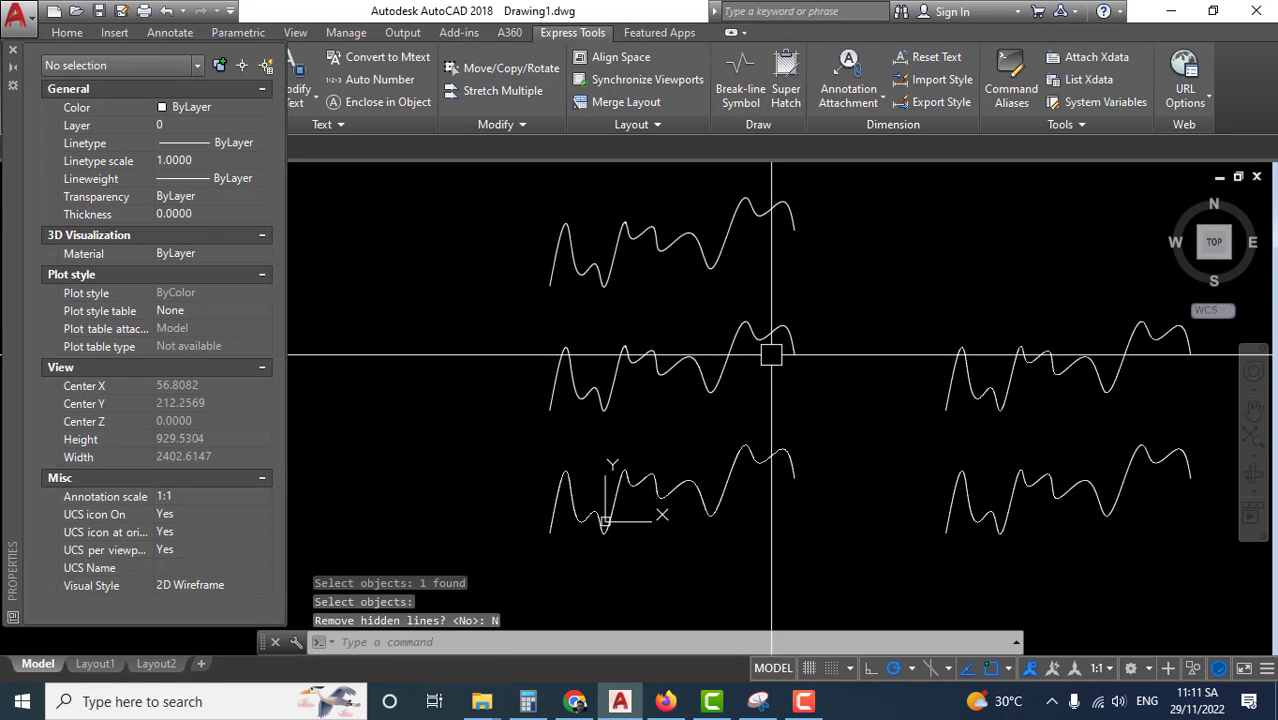
# Step: Select the flattened wave to check it is now a polyline, then deselect
pyautogui.scroll(5, 773, 350)
pyautogui.scroll(-3, 807, 348)
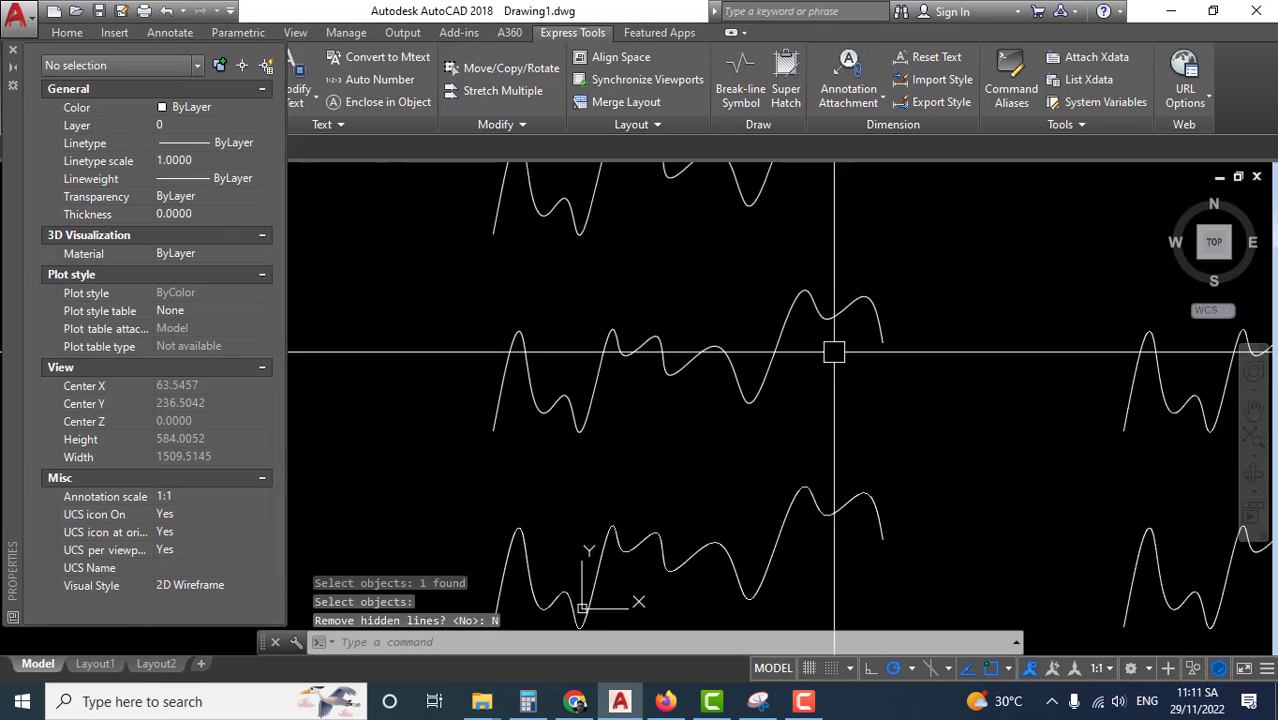
pyautogui.click(835, 320)
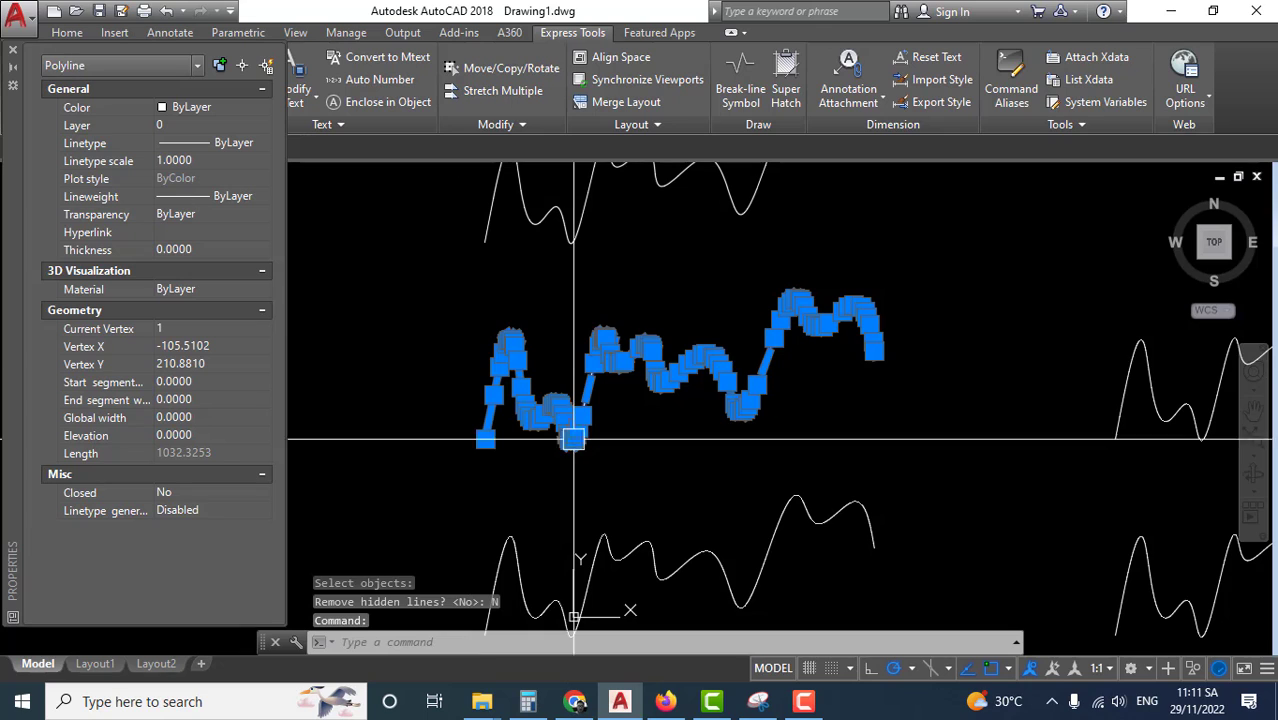
pyautogui.press('Escape')
pyautogui.scroll(-3, 659, 410)
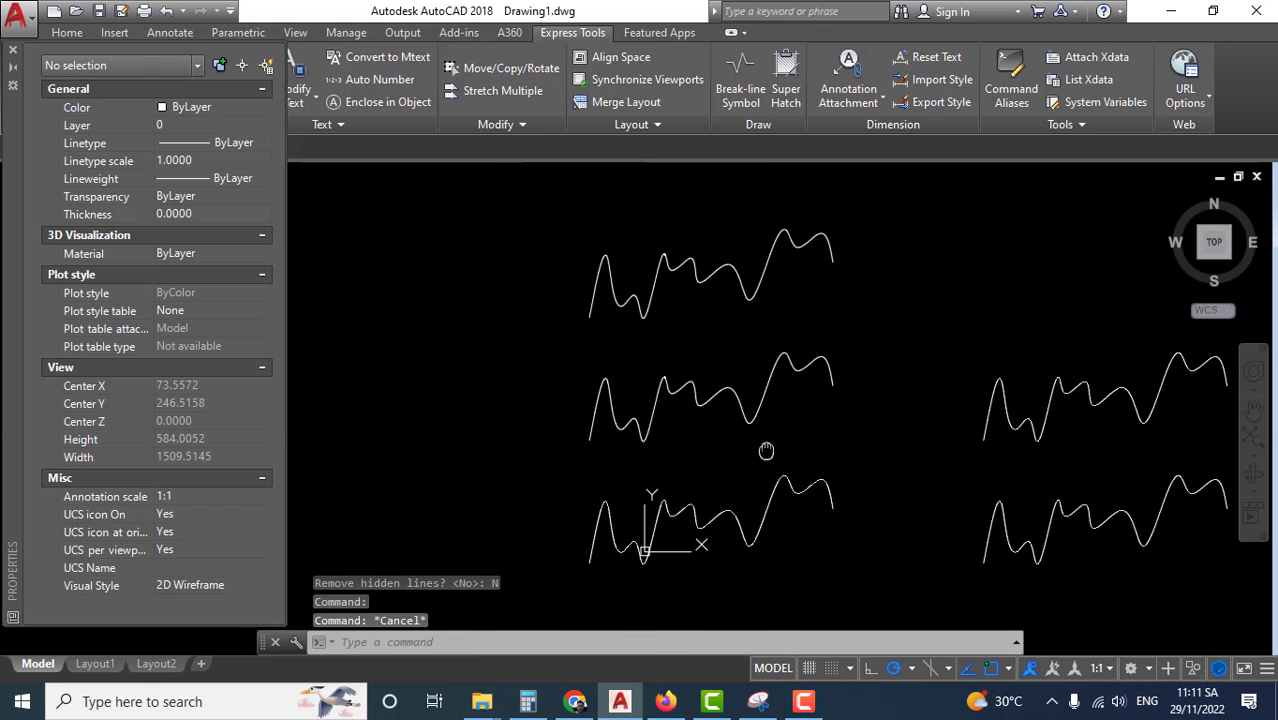
pyautogui.moveTo(765, 448); pyautogui.dragTo(785, 408, button='middle')
pyautogui.scroll(3, 785, 408)
pyautogui.moveTo(742, 324); pyautogui.dragTo(741, 333, button='middle')
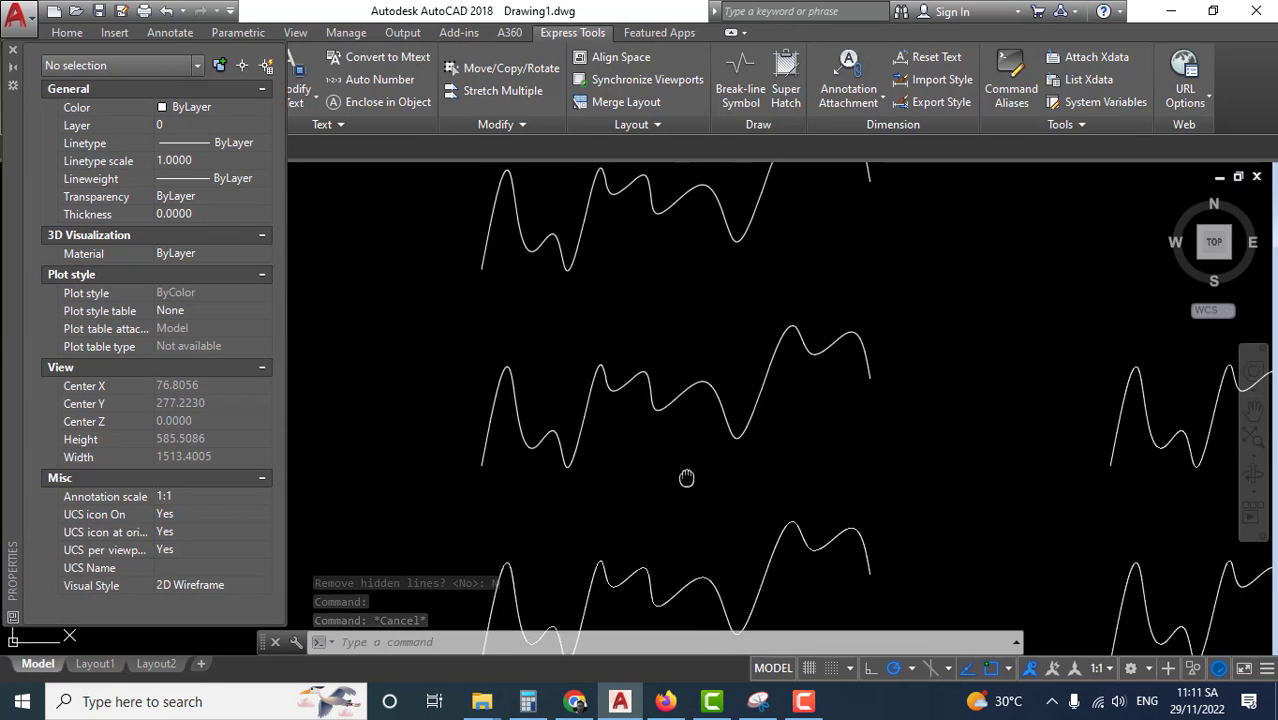
pyautogui.scroll(-2, 699, 408)
pyautogui.moveTo(647, 413); pyautogui.dragTo(765, 334, button='middle')
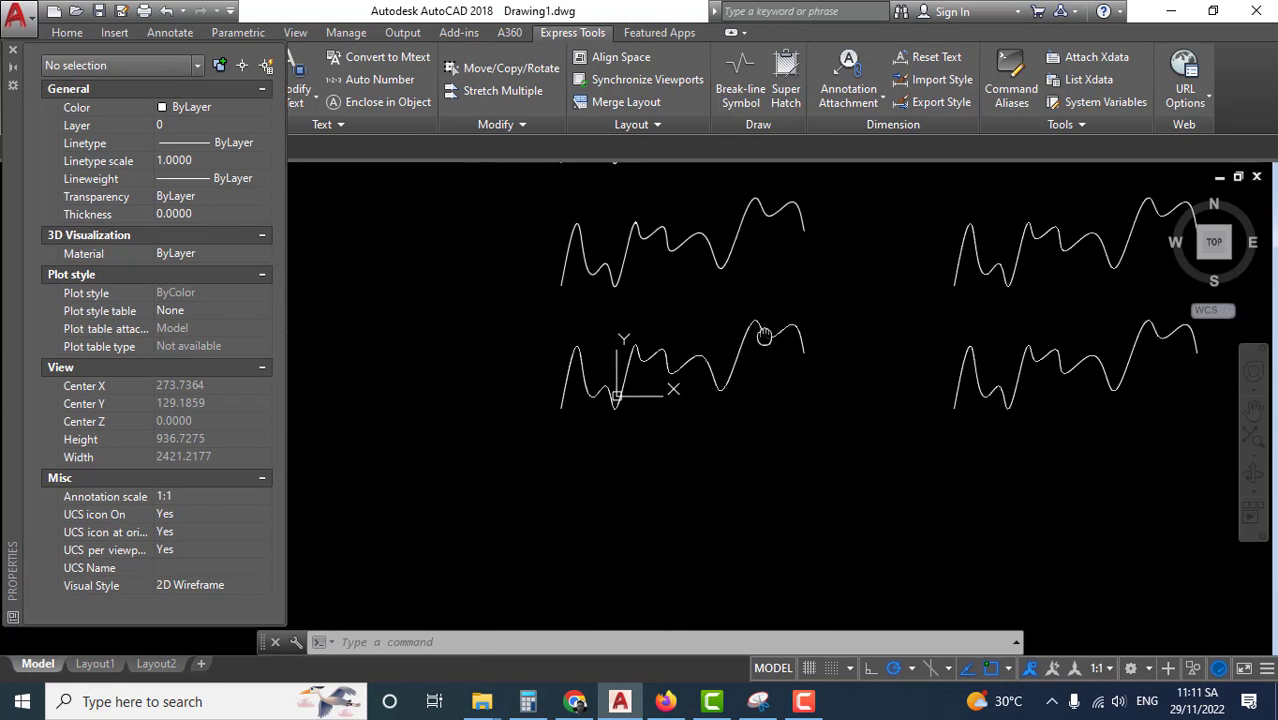
pyautogui.click(765, 334)
pyautogui.scroll(2, 765, 318)
pyautogui.scroll(1, 765, 316)
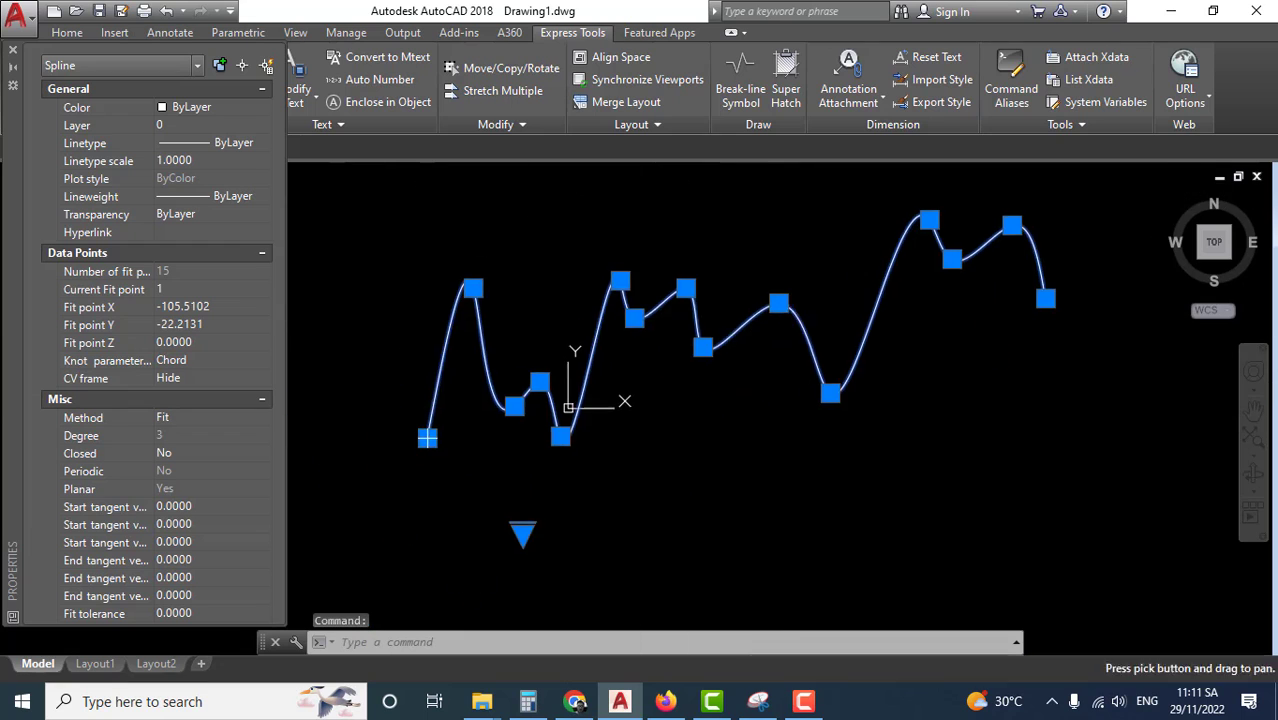
pyautogui.scroll(-1, 713, 462)
pyautogui.press('Escape')
pyautogui.press('Escape')
pyautogui.scroll(1, 738, 481)
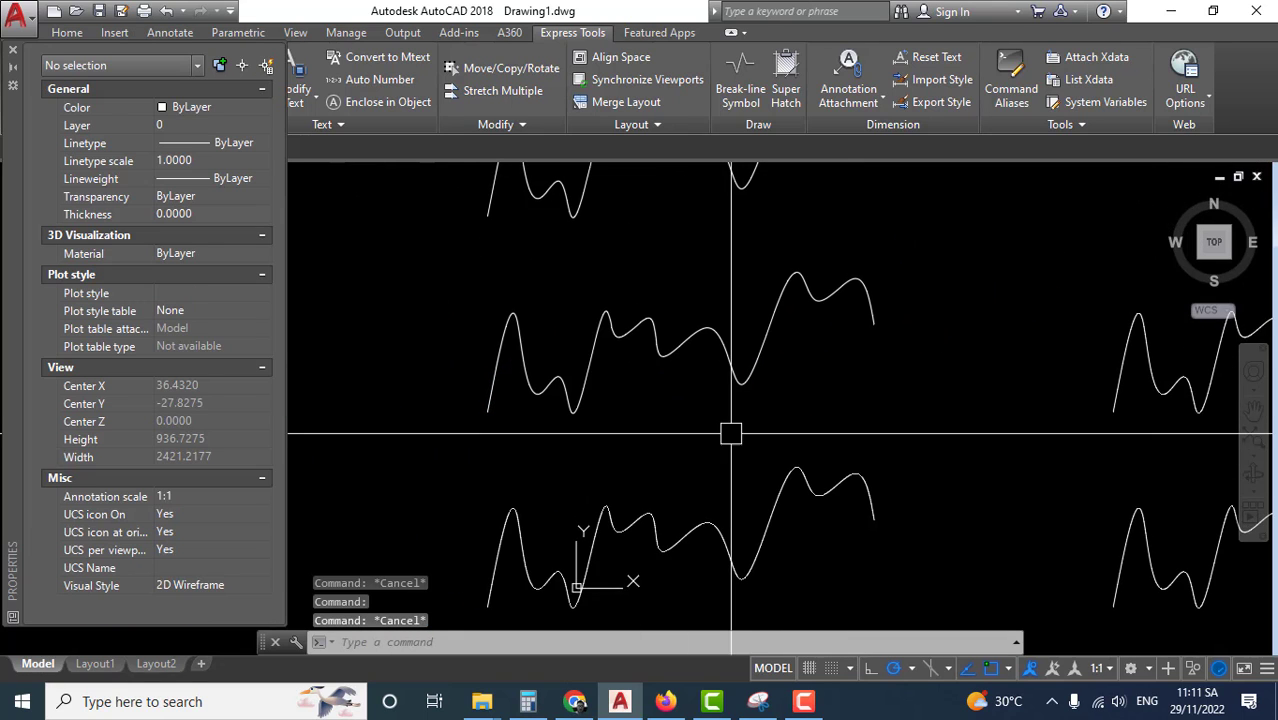
pyautogui.scroll(-1, 765, 456)
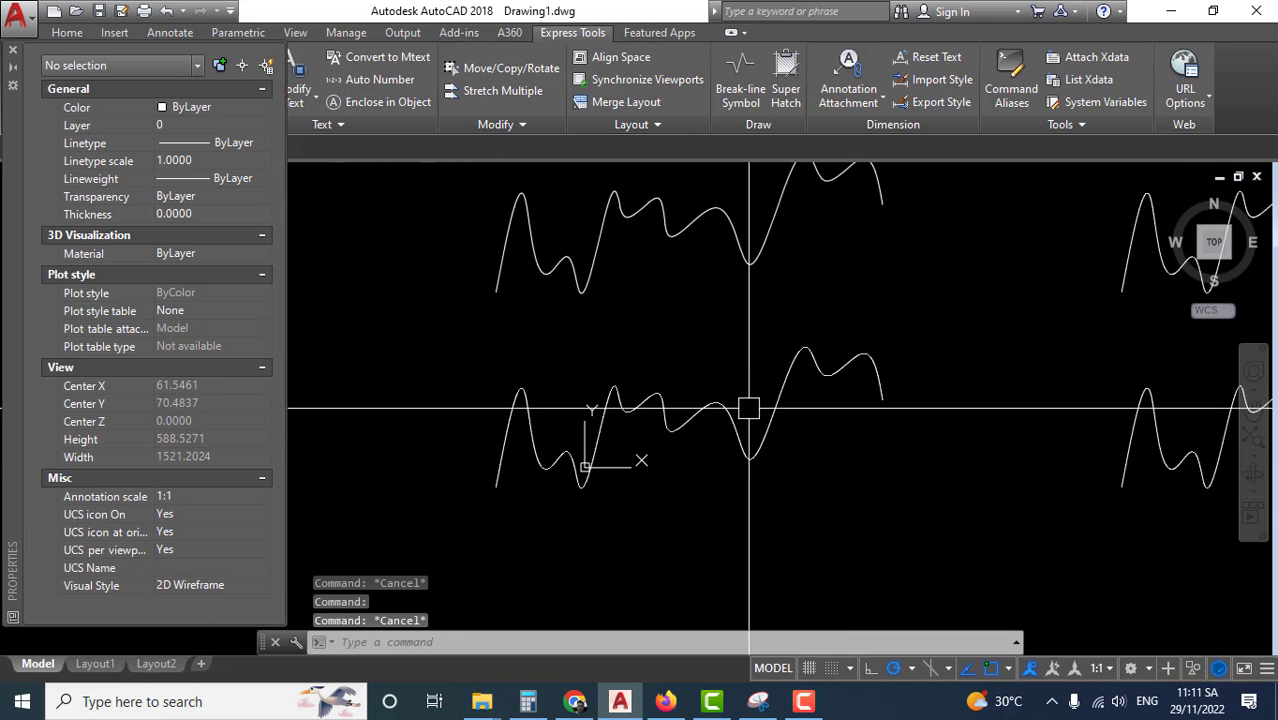
pyautogui.scroll(2, 765, 408)
pyautogui.moveTo(734, 380); pyautogui.dragTo(755, 359, button='middle')
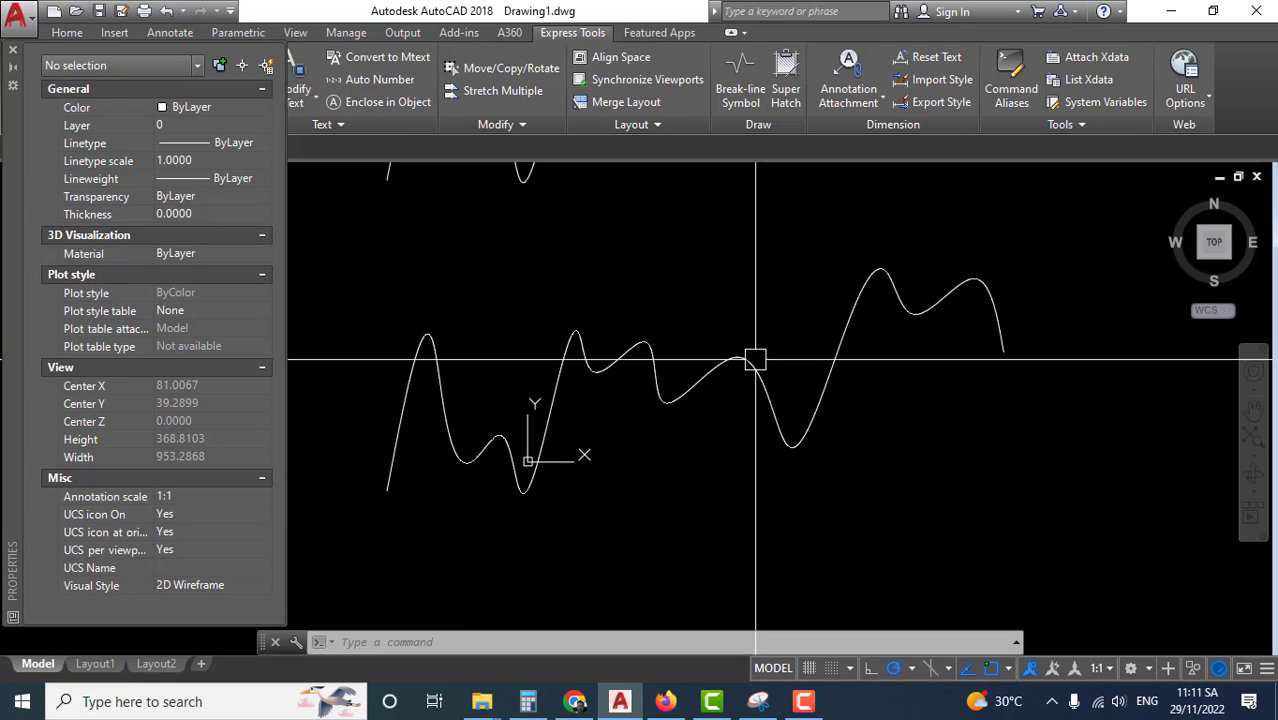
# Step: Use SPLINEDIT on the enlarged 15-fit-point wave to convert it to a polyline at precision 10
pyautogui.write('SP')
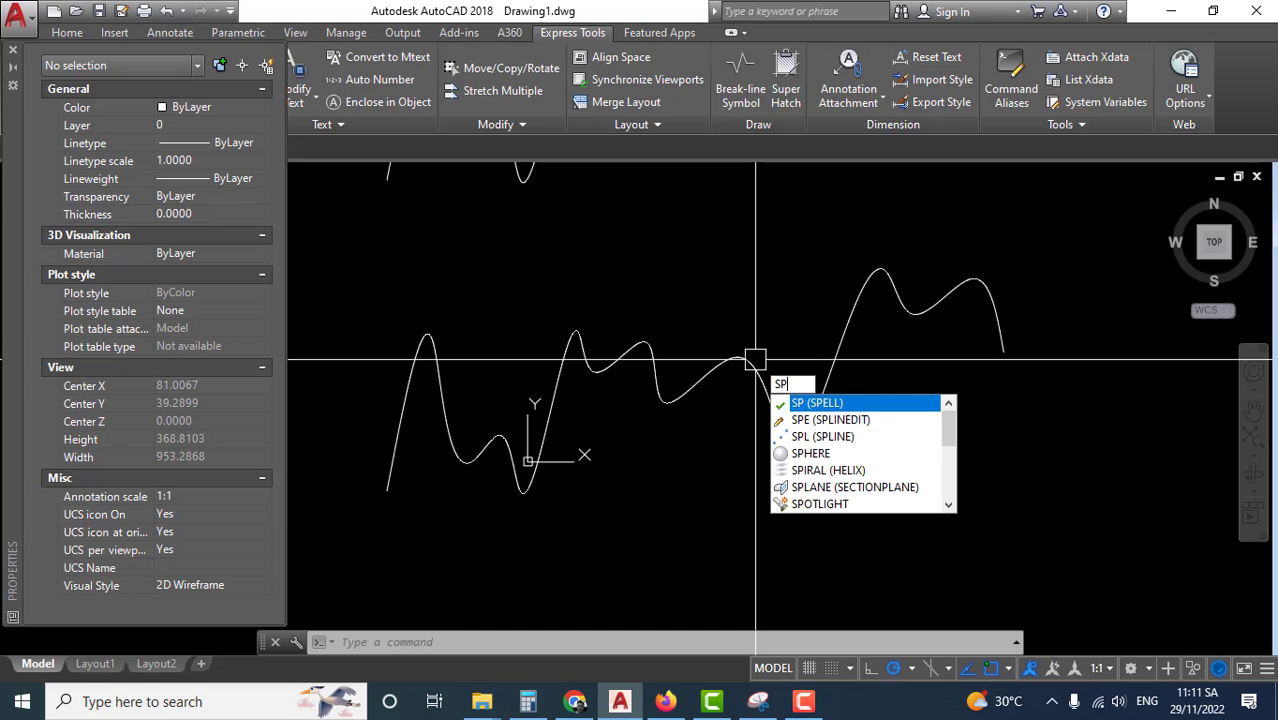
pyautogui.write('E')
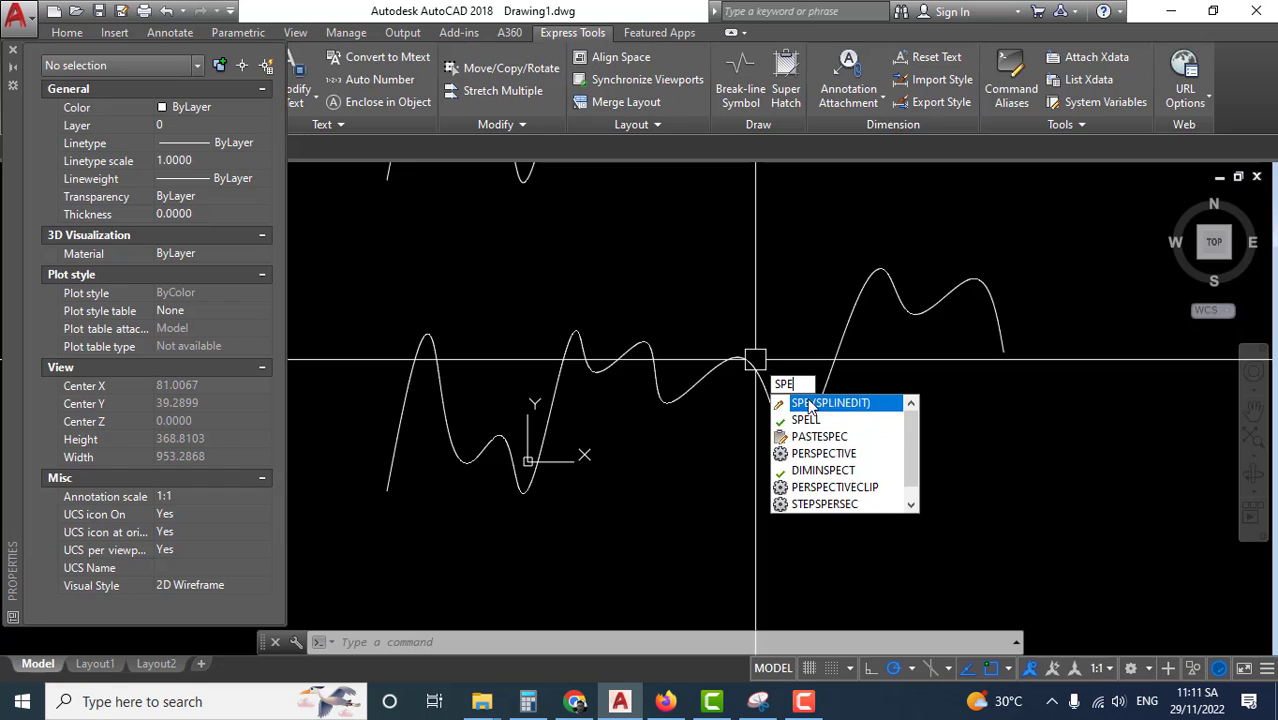
pyautogui.press('Escape')
pyautogui.press('Escape')
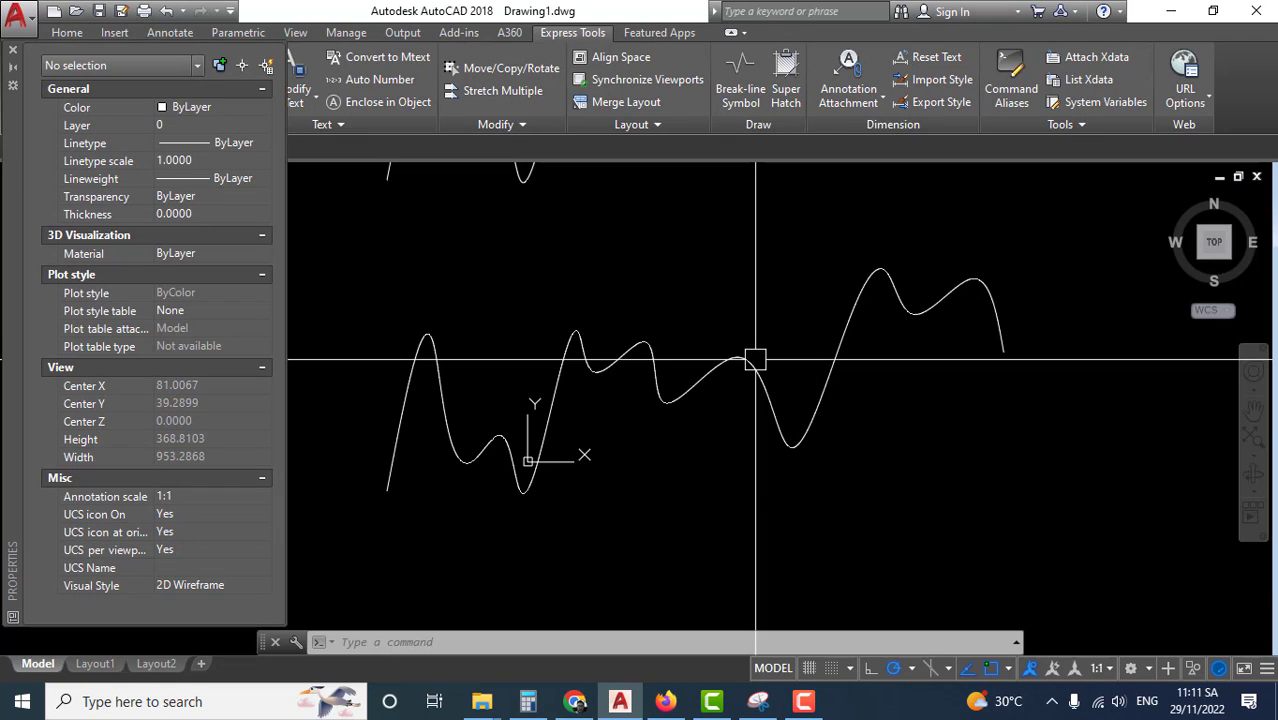
pyautogui.press('Return')
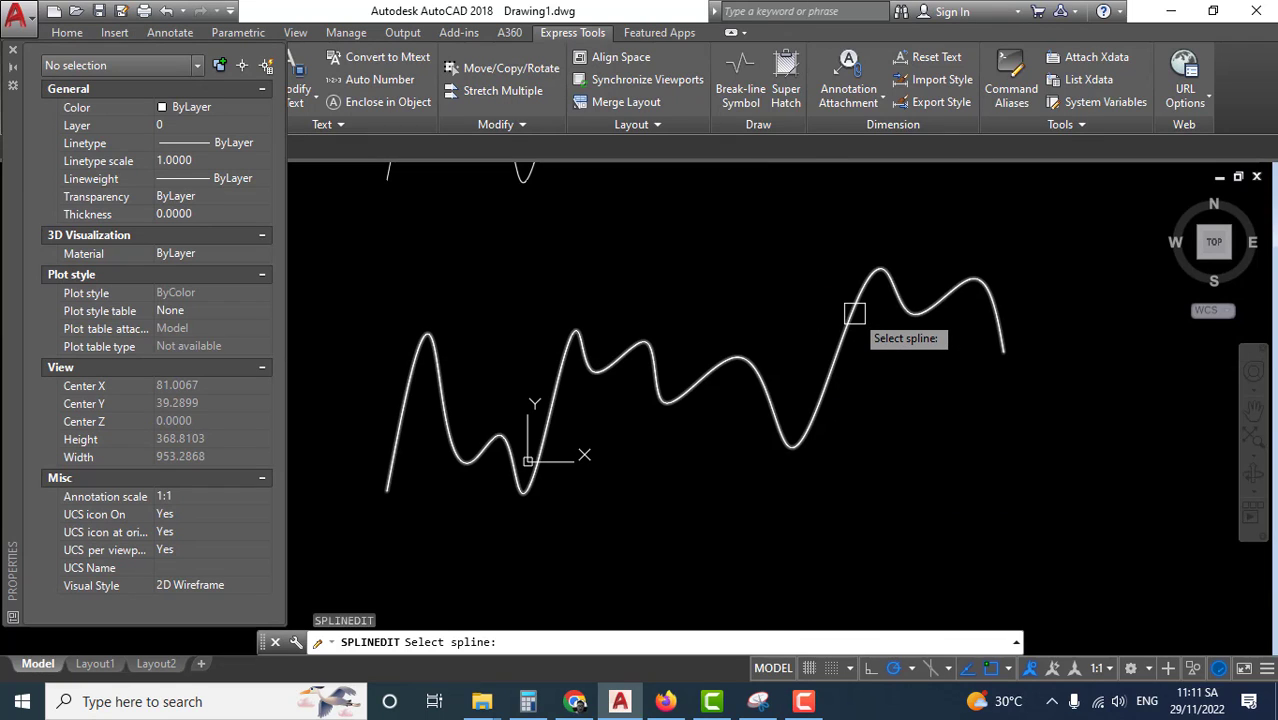
pyautogui.click(854, 313)
pyautogui.press('Down')
pyautogui.press('Down')
pyautogui.press('Down')
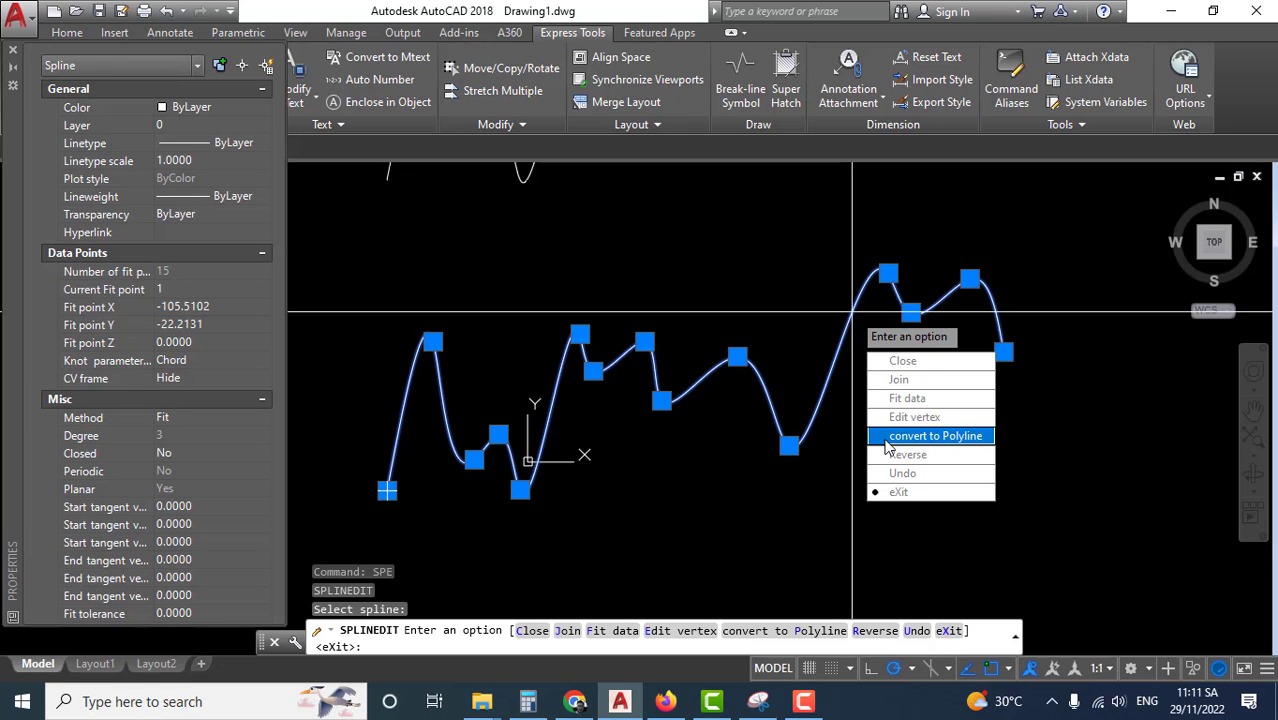
pyautogui.click(962, 443)
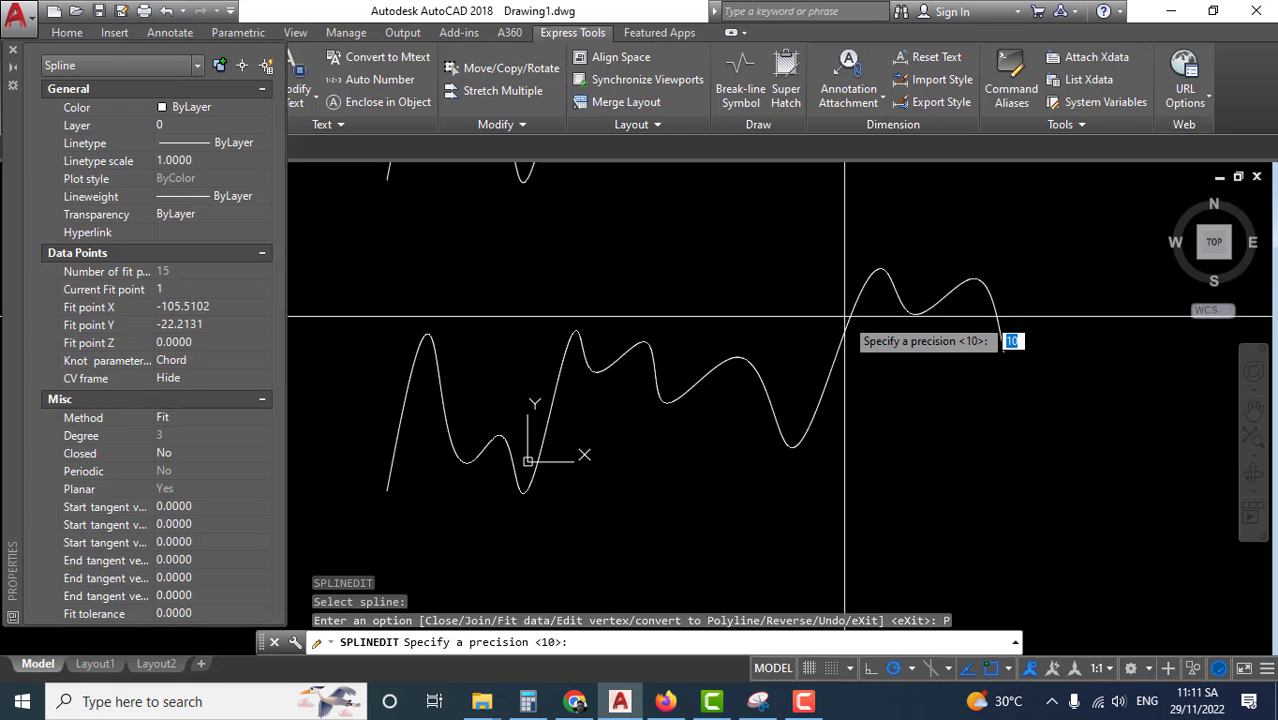
pyautogui.press('Return')
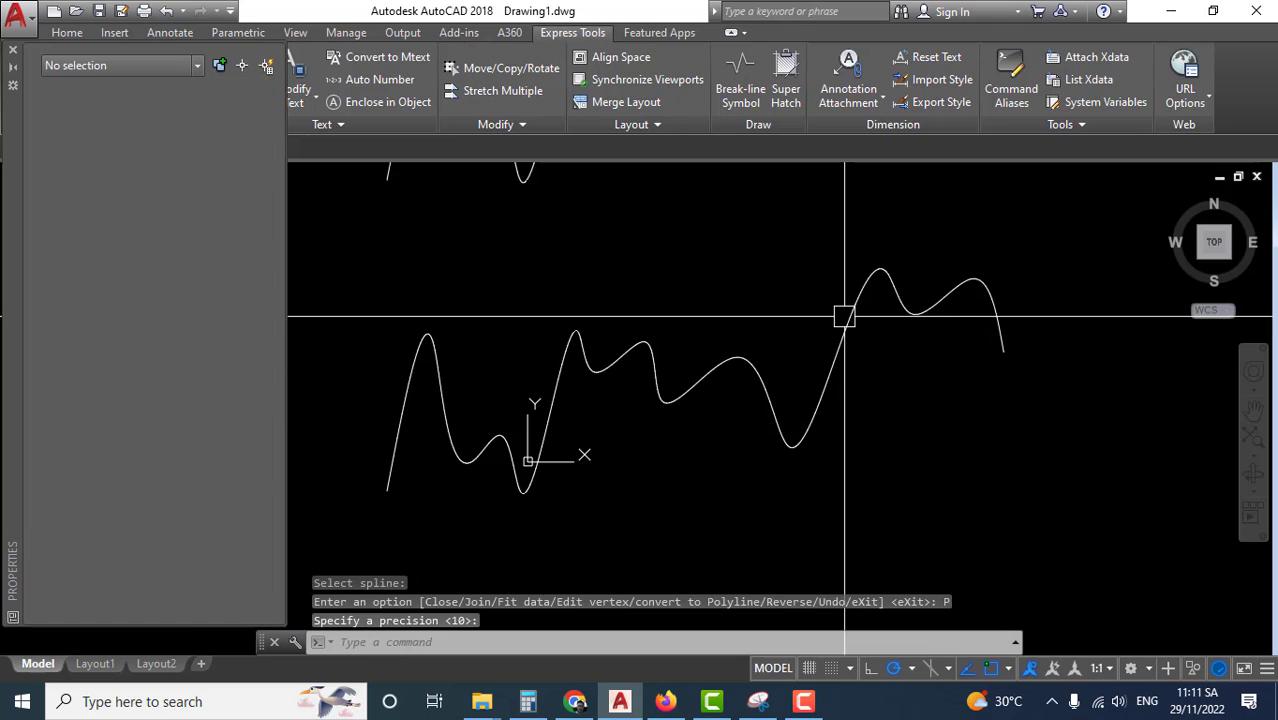
pyautogui.click(842, 314)
pyautogui.scroll(1, 772, 296)
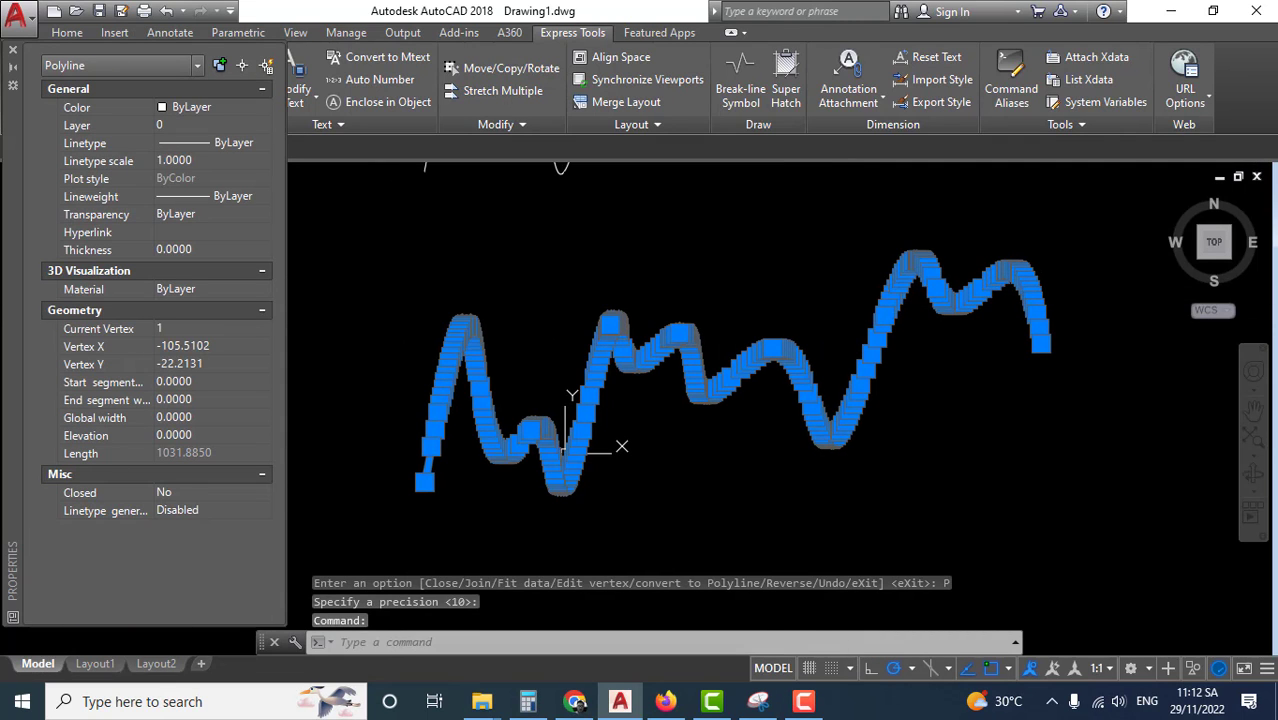
pyautogui.scroll(2, 797, 323)
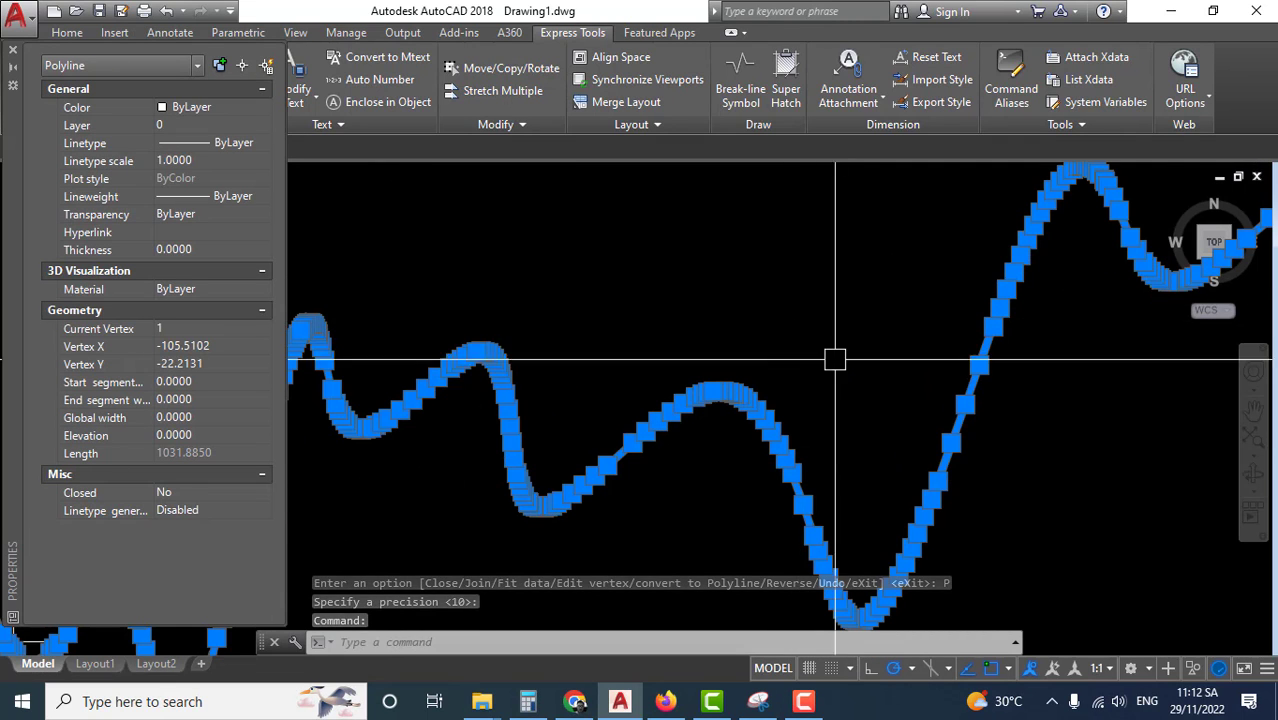
pyautogui.scroll(1, 906, 279)
pyautogui.scroll(1, 954, 341)
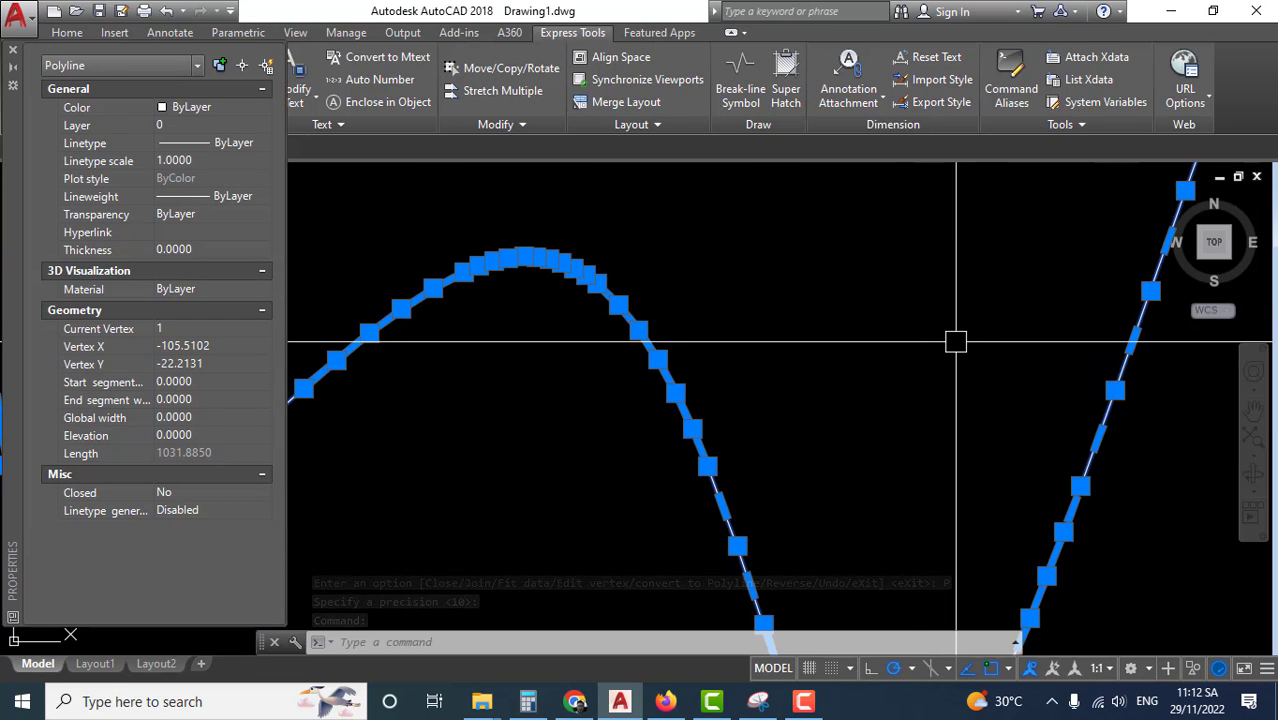
pyautogui.scroll(-2, 955, 341)
pyautogui.scroll(-2, 920, 335)
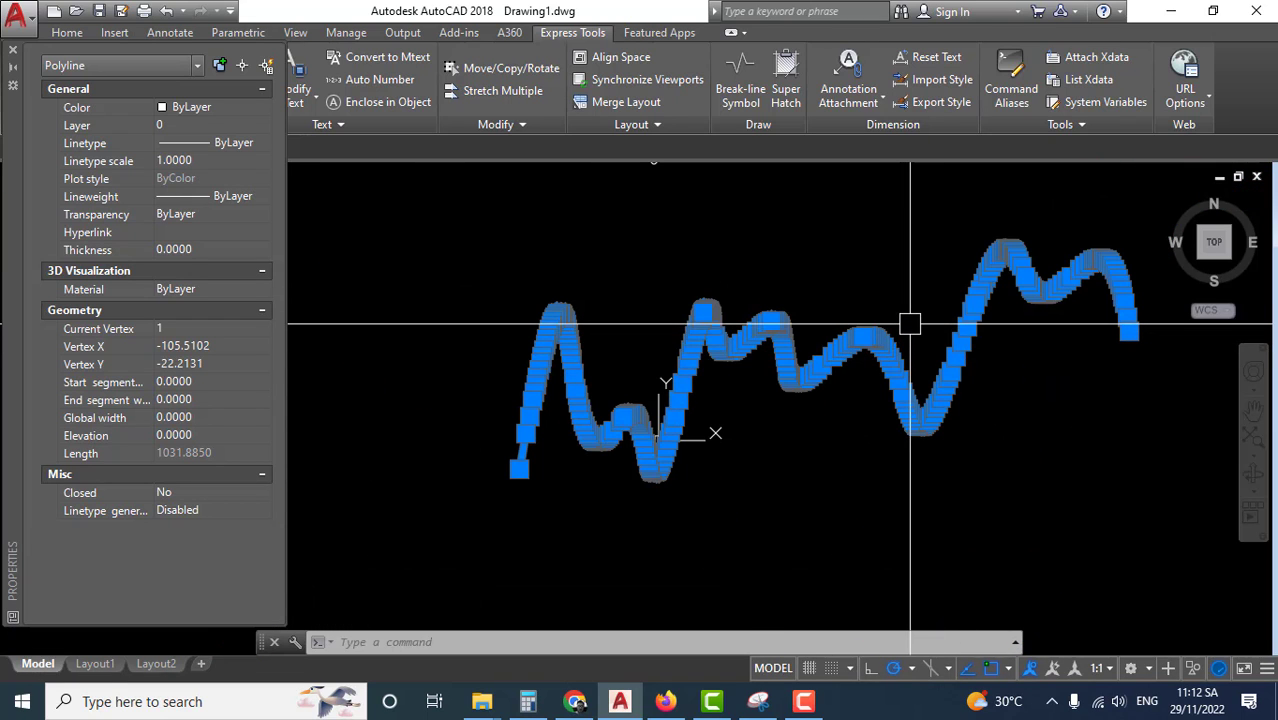
pyautogui.press('Escape')
pyautogui.scroll(3, 960, 340)
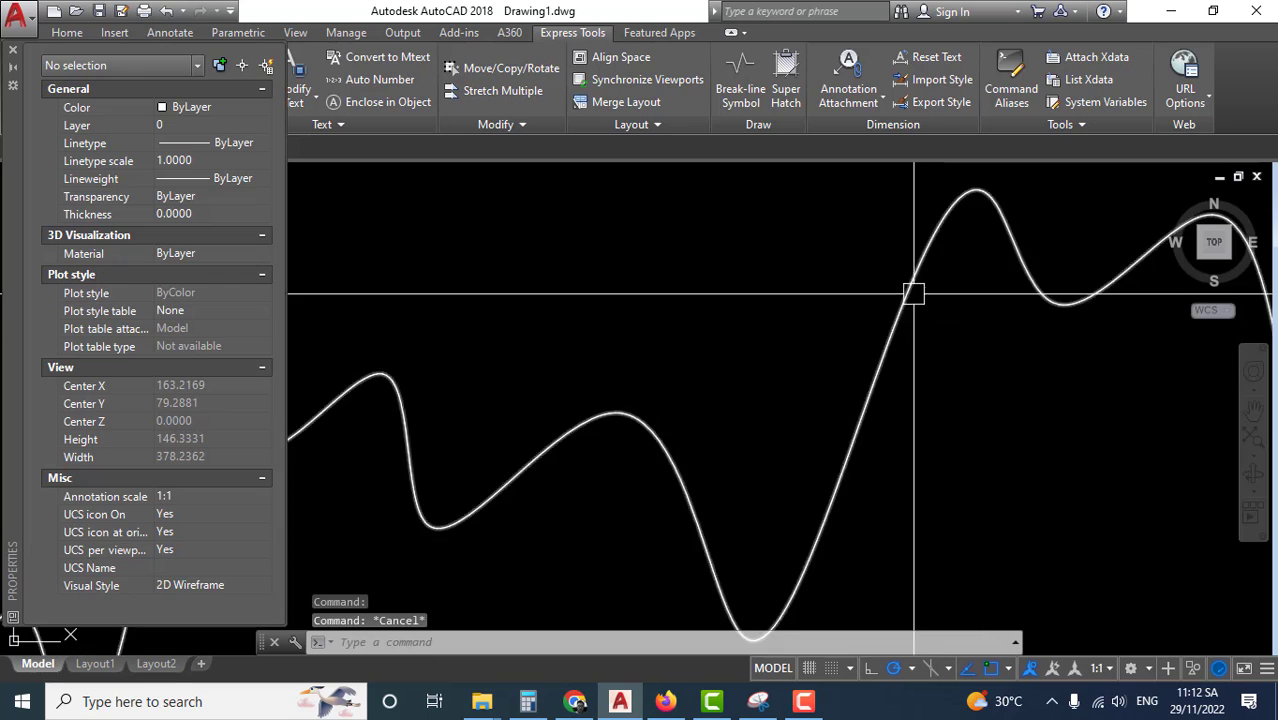
pyautogui.click(899, 257)
pyautogui.scroll(-1, 861, 282)
pyautogui.scroll(-1, 1107, 322)
pyautogui.press('Escape')
pyautogui.scroll(-1, 899, 297)
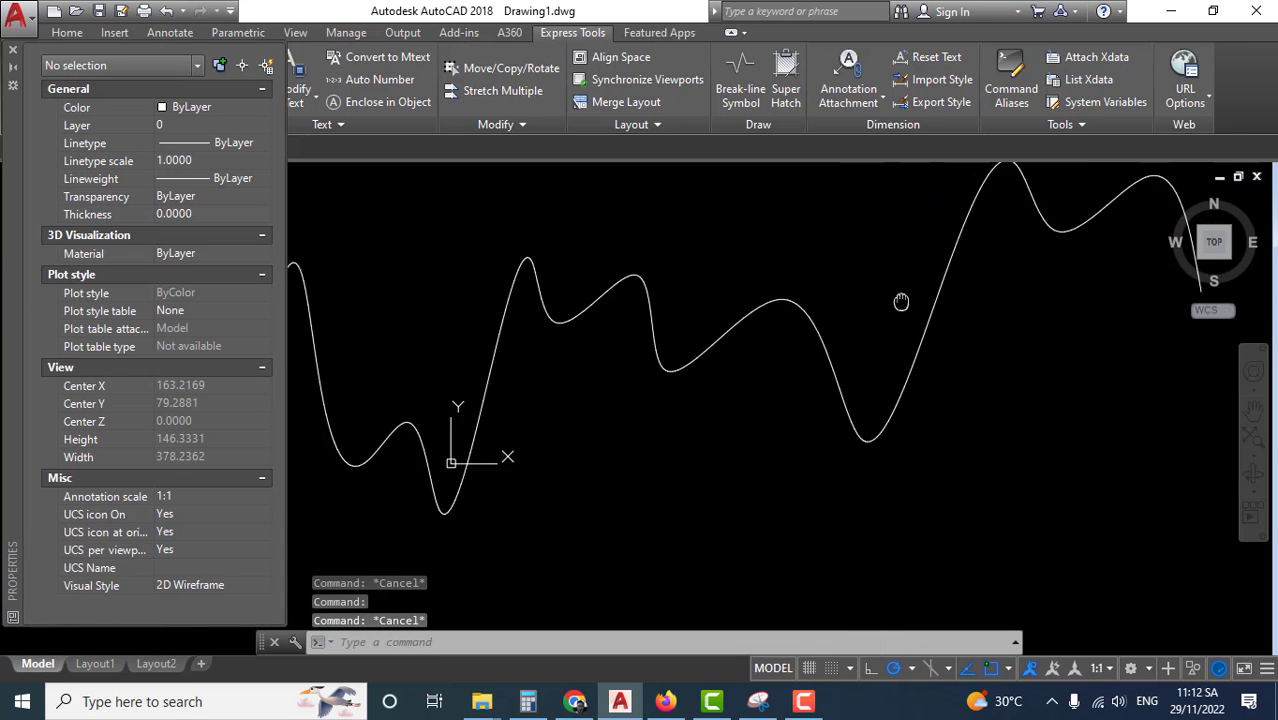
pyautogui.scroll(-1, 882, 365)
pyautogui.moveTo(882, 365)
pyautogui.mouseDown(button='middle')
pyautogui.moveTo(807, 300)
pyautogui.moveTo(845, 377)
pyautogui.mouseUp(button='middle')
pyautogui.scroll(-3, 820, 336)
pyautogui.scroll(2, 820, 336)
pyautogui.scroll(-2, 764, 371)
pyautogui.scroll(1, 764, 337)
pyautogui.scroll(2, 626, 308)
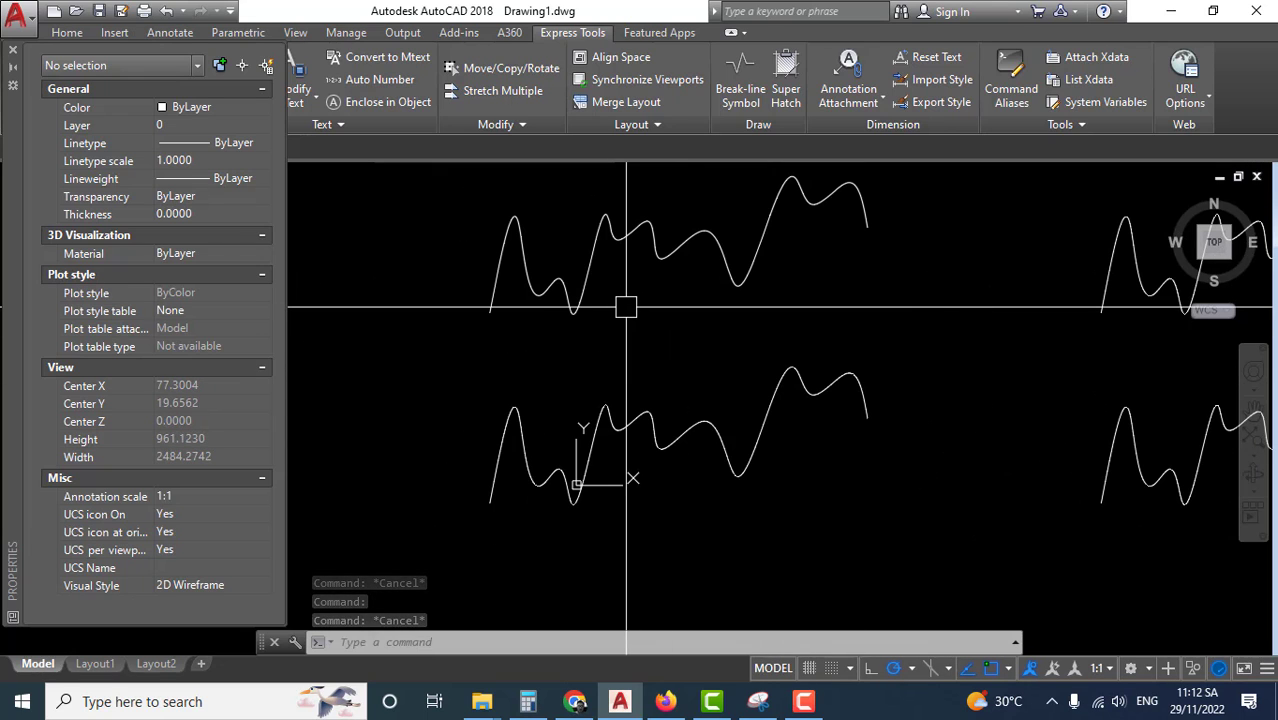
pyautogui.scroll(-1, 942, 357)
pyautogui.scroll(1, 942, 374)
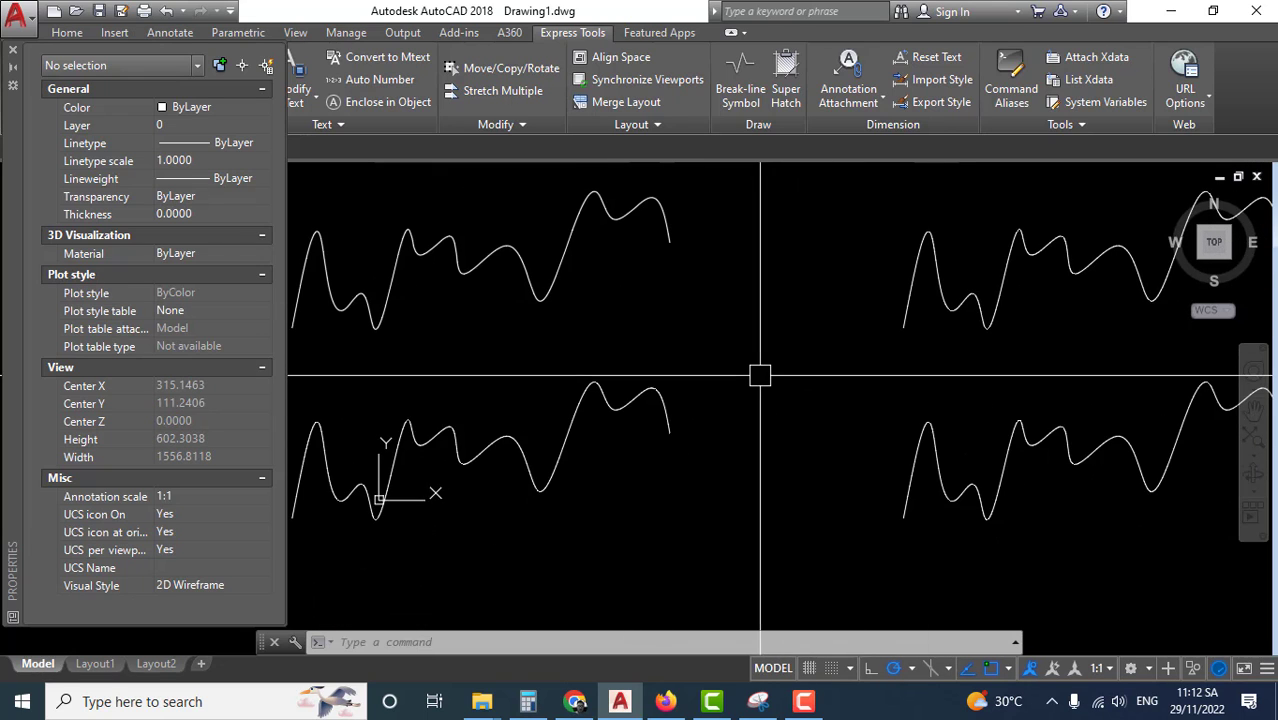
pyautogui.scroll(-2, 942, 374)
pyautogui.scroll(2, 918, 374)
pyautogui.scroll(-1, 918, 374)
pyautogui.scroll(1, 790, 374)
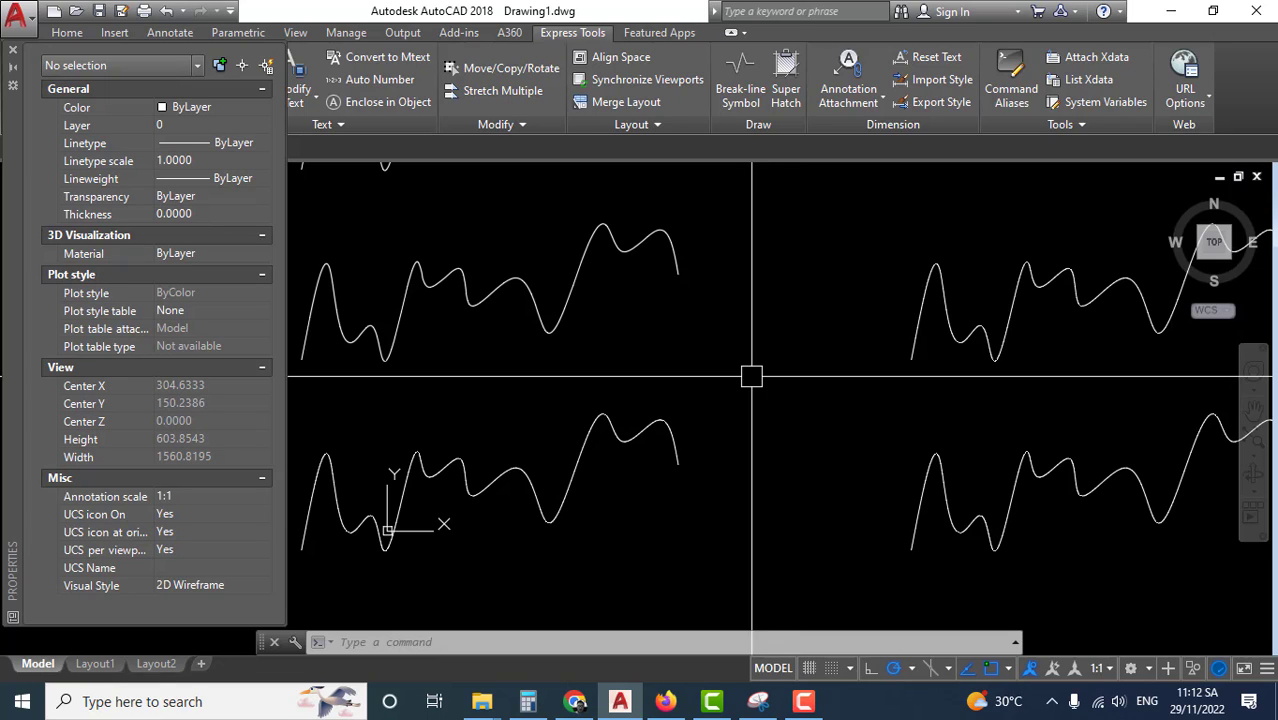
pyautogui.scroll(-3, 665, 376)
pyautogui.scroll(2, 719, 400)
pyautogui.scroll(-1, 703, 342)
pyautogui.moveTo(703, 342); pyautogui.dragTo(719, 357, button='middle')
pyautogui.write('PED')
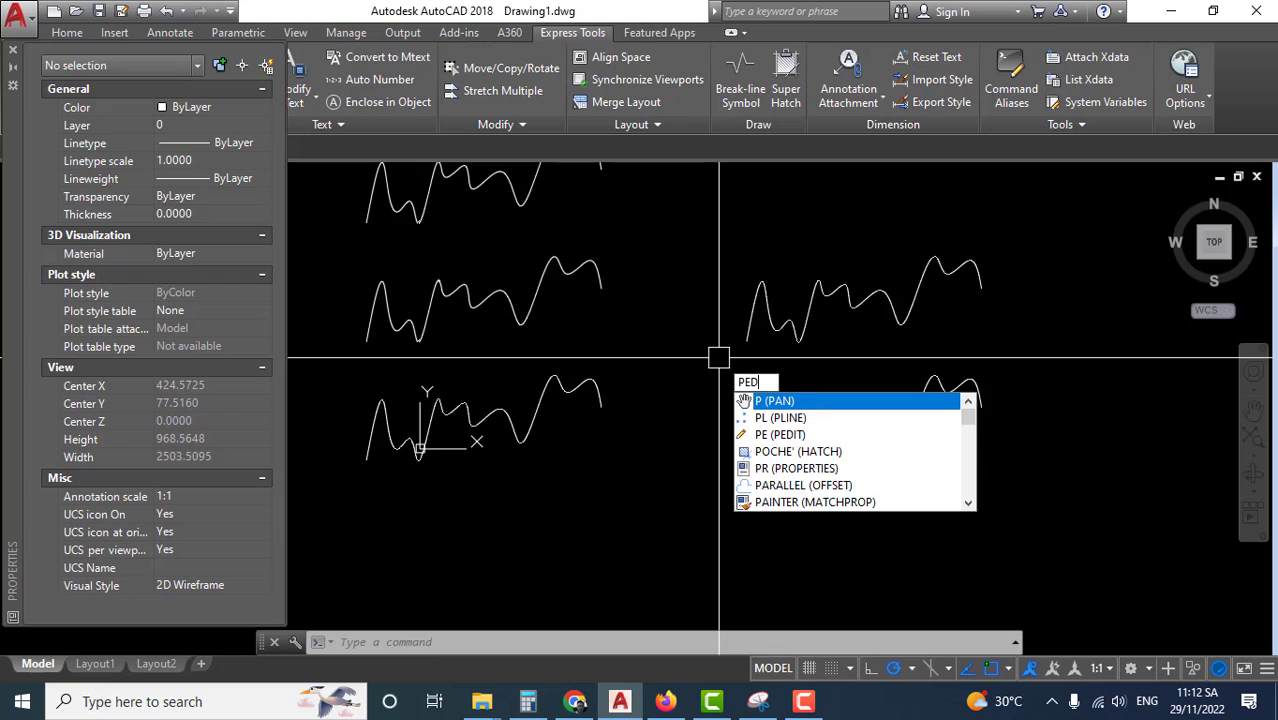
# Step: PEDIT the upper-right wave into a polyline at precision 5 and apply Spline fitting
pyautogui.write('IT')
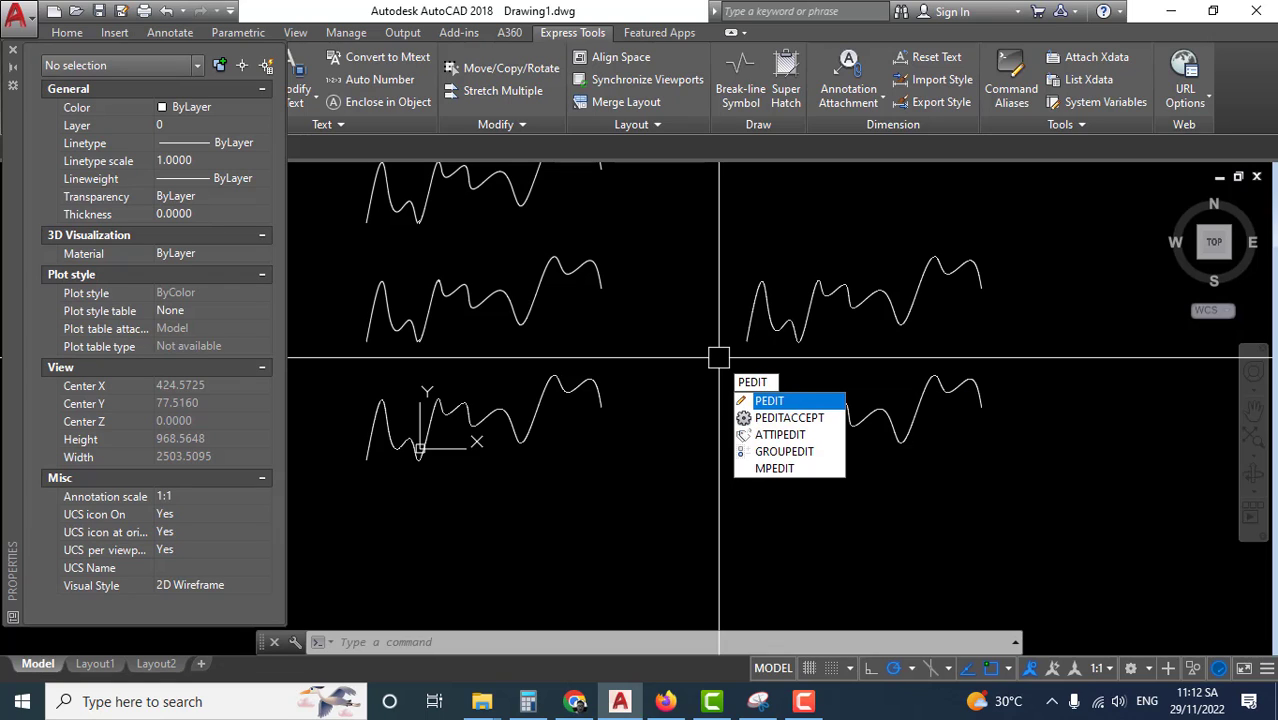
pyautogui.press('Return')
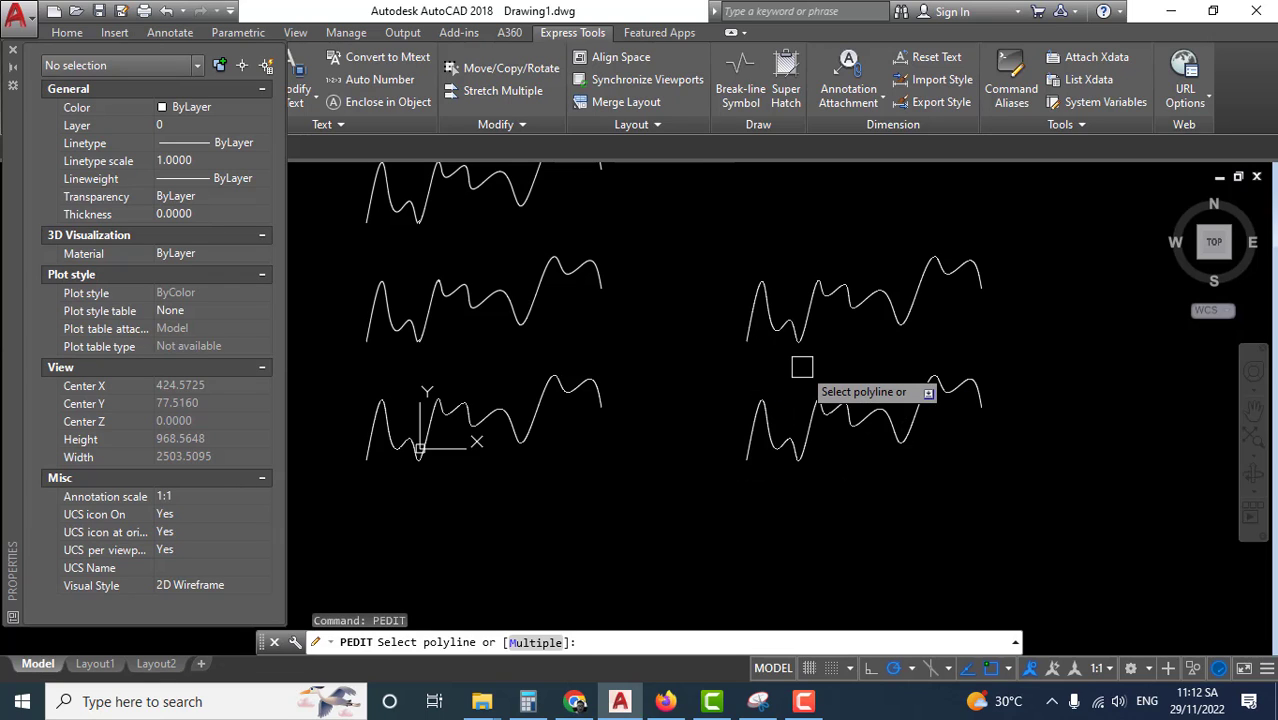
pyautogui.click(930, 271)
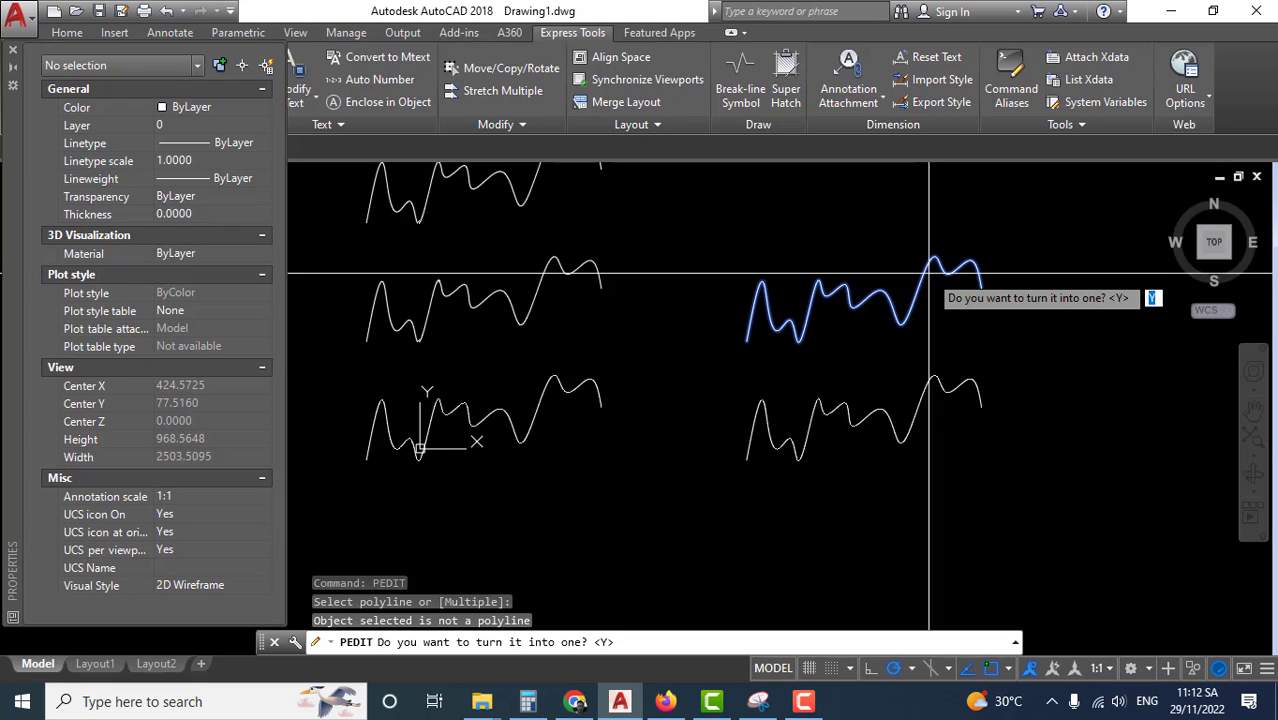
pyautogui.press('Return')
pyautogui.write('5')
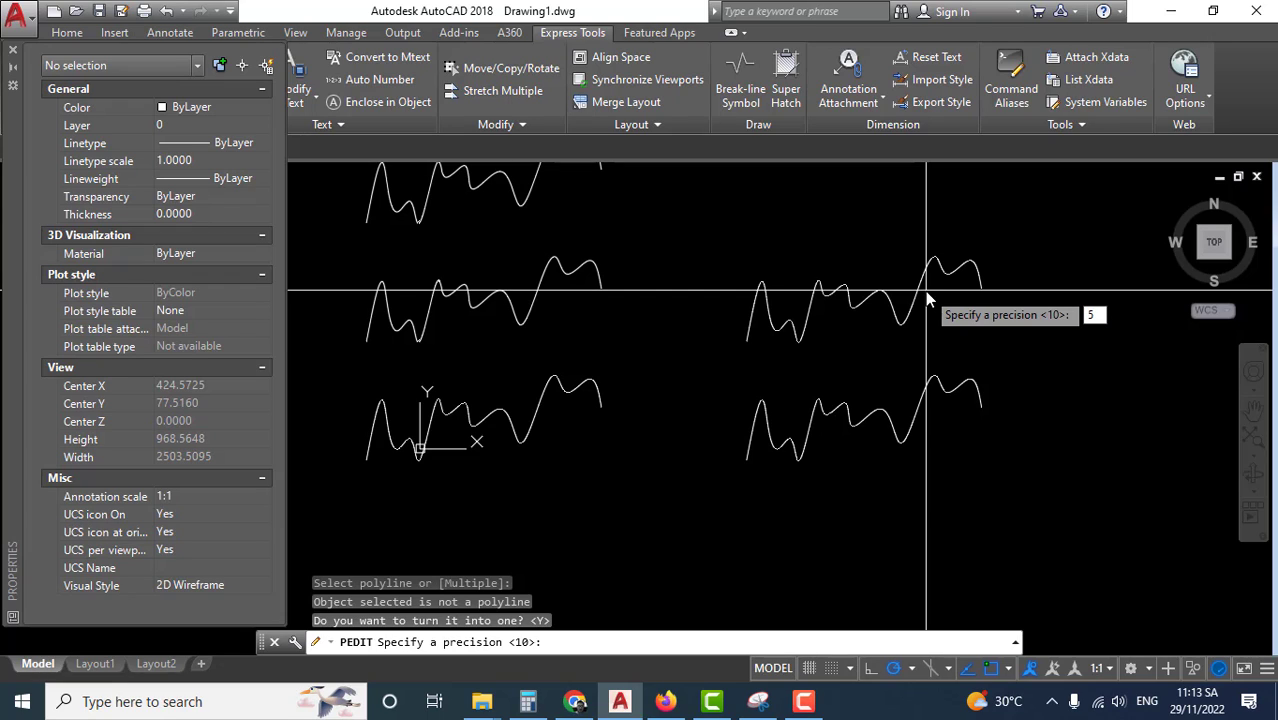
pyautogui.press('Return')
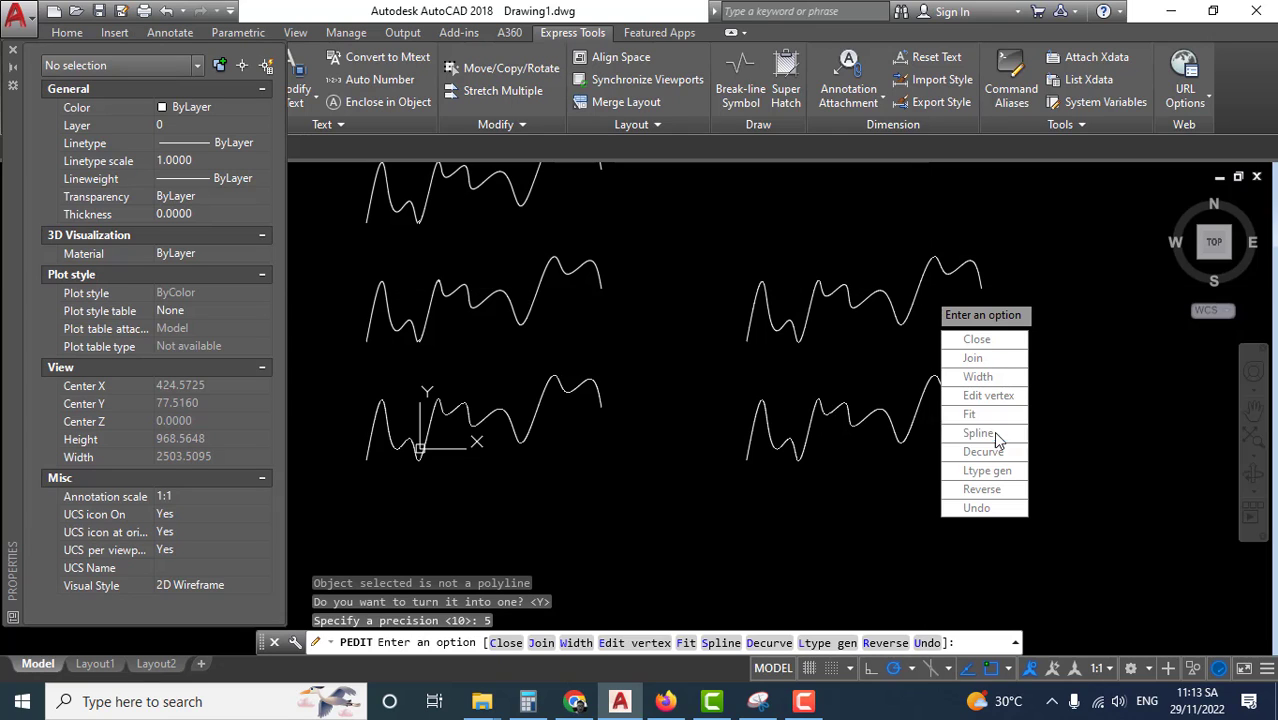
pyautogui.click(990, 433)
pyautogui.click(922, 285)
pyautogui.scroll(5, 782, 285)
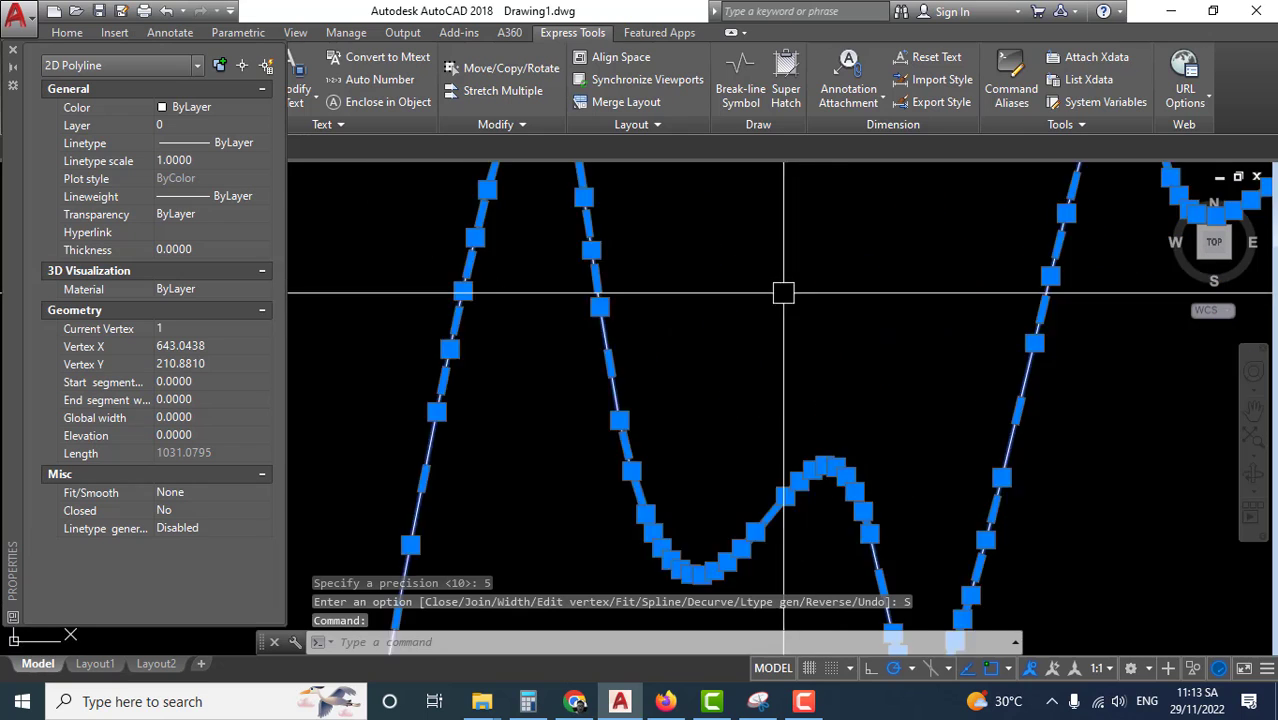
pyautogui.scroll(2, 782, 285)
pyautogui.scroll(-2, 782, 285)
pyautogui.scroll(-3, 860, 380)
pyautogui.scroll(-1, 860, 380)
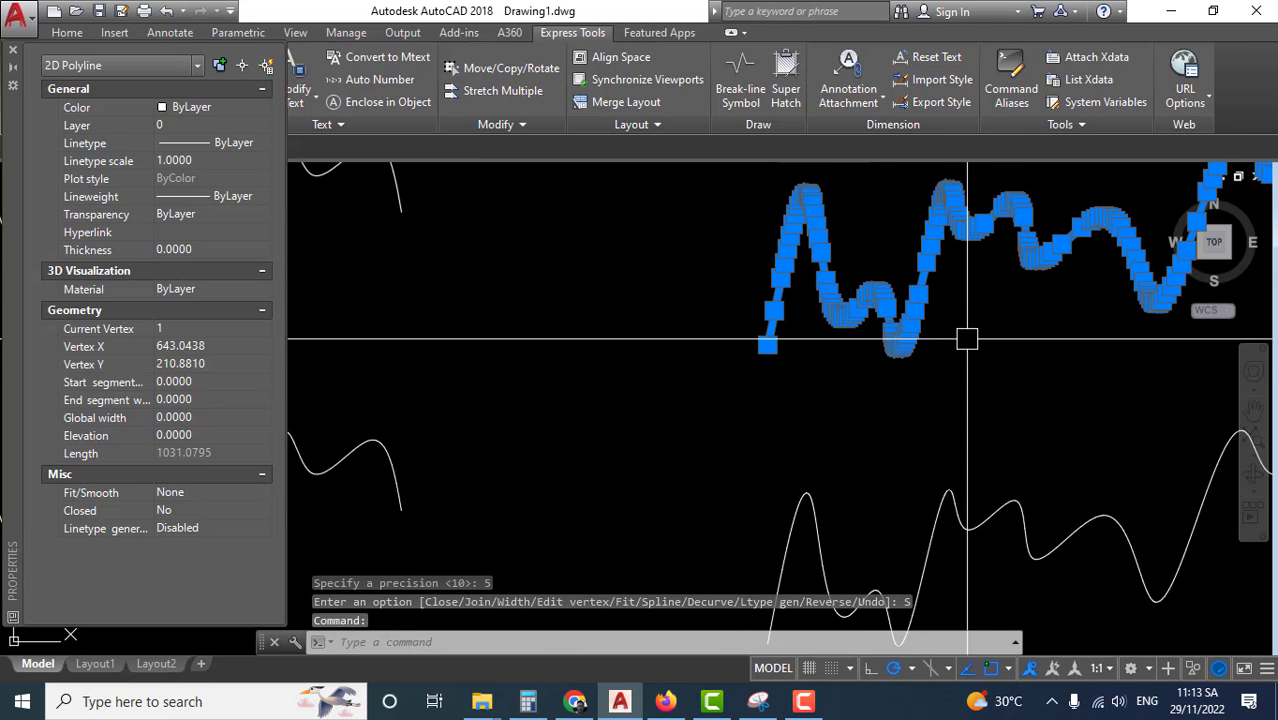
pyautogui.scroll(-2, 970, 337)
pyautogui.scroll(-2, 901, 362)
pyautogui.moveTo(740, 330); pyautogui.dragTo(775, 310, button='middle')
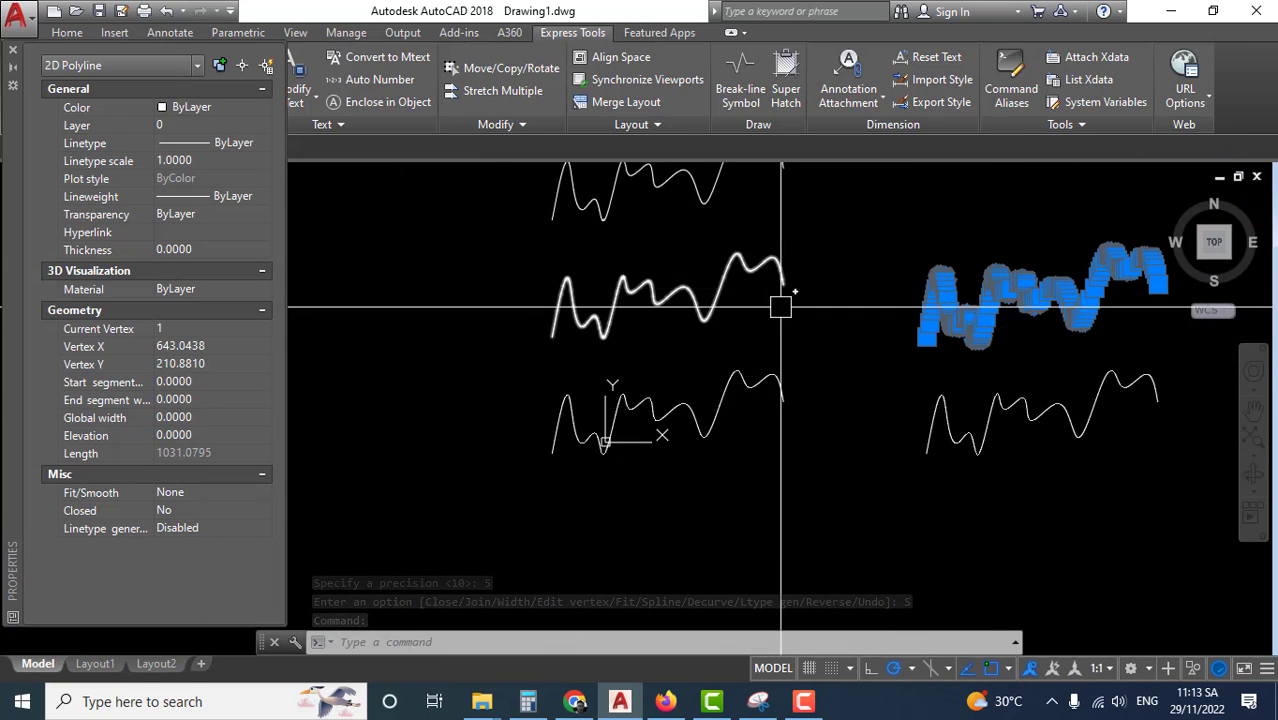
pyautogui.press('Escape')
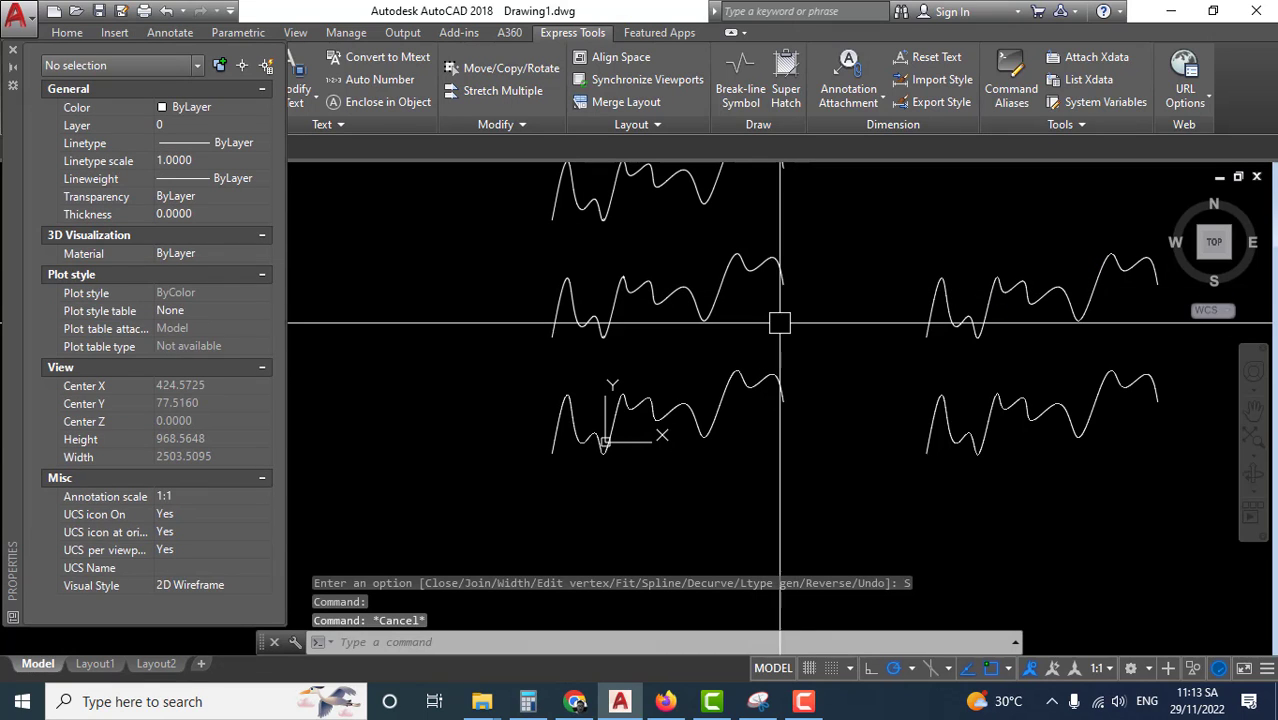
pyautogui.click(650, 395)
pyautogui.scroll(2, 700, 345)
pyautogui.scroll(3, 765, 394)
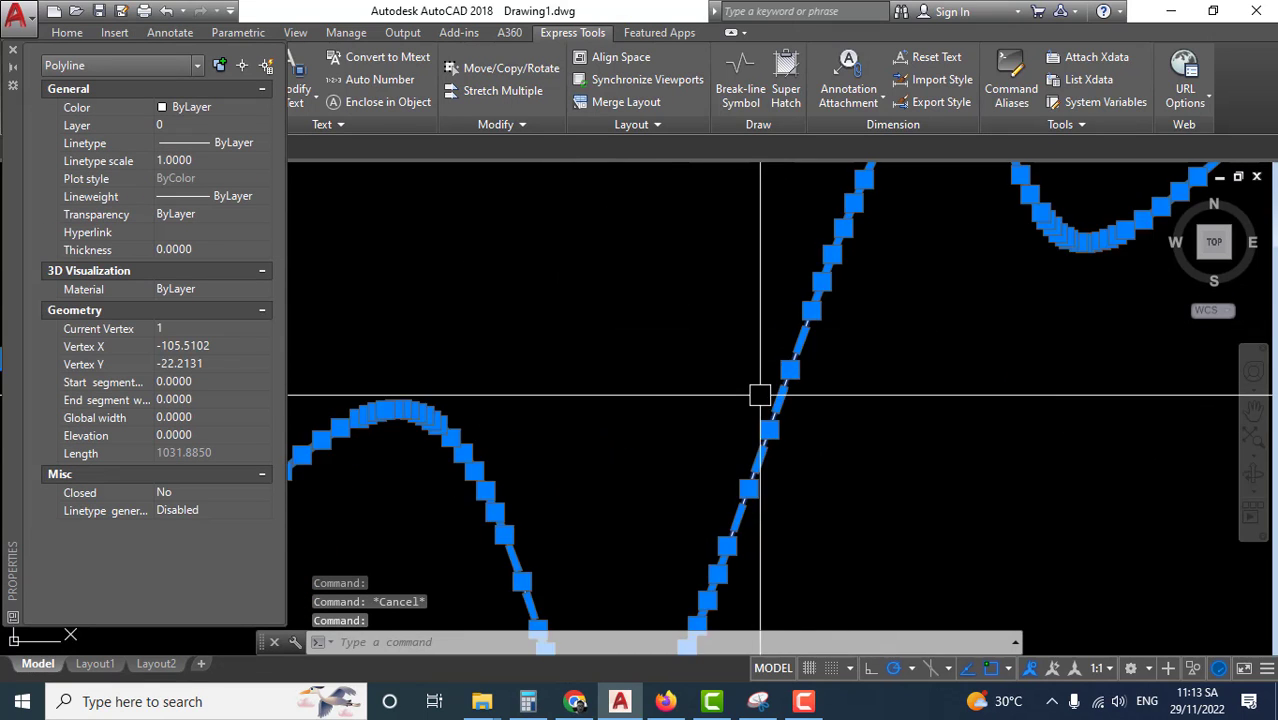
pyautogui.scroll(2, 705, 400)
pyautogui.scroll(-4, 879, 376)
pyautogui.moveTo(879, 376); pyautogui.dragTo(659, 395, button='middle')
pyautogui.scroll(-1, 848, 396)
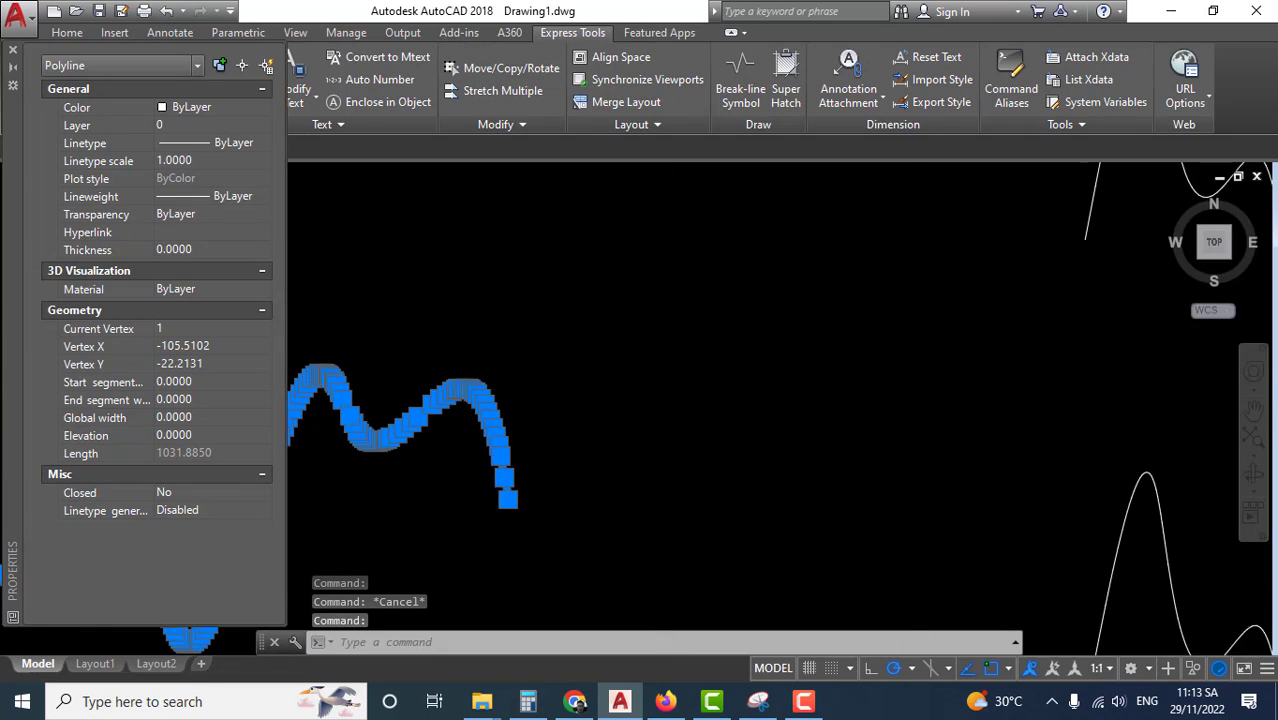
pyautogui.scroll(-3, 848, 396)
pyautogui.click(970, 320)
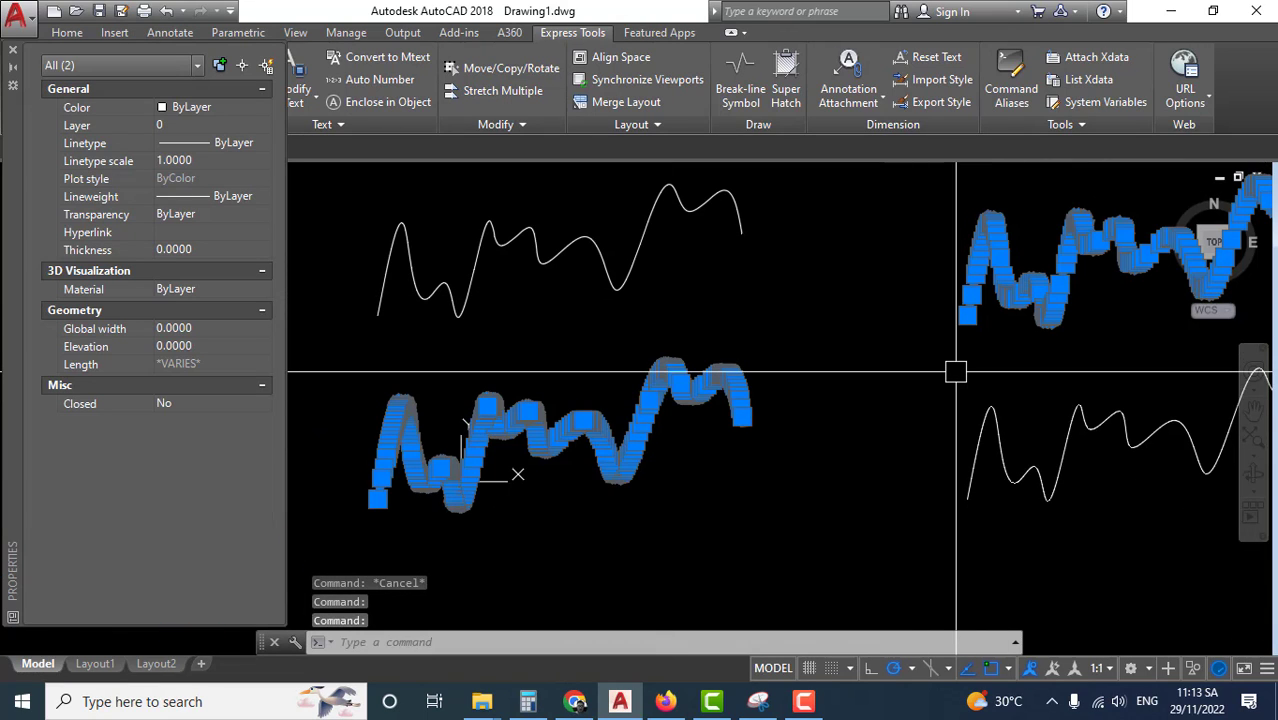
pyautogui.press('Escape')
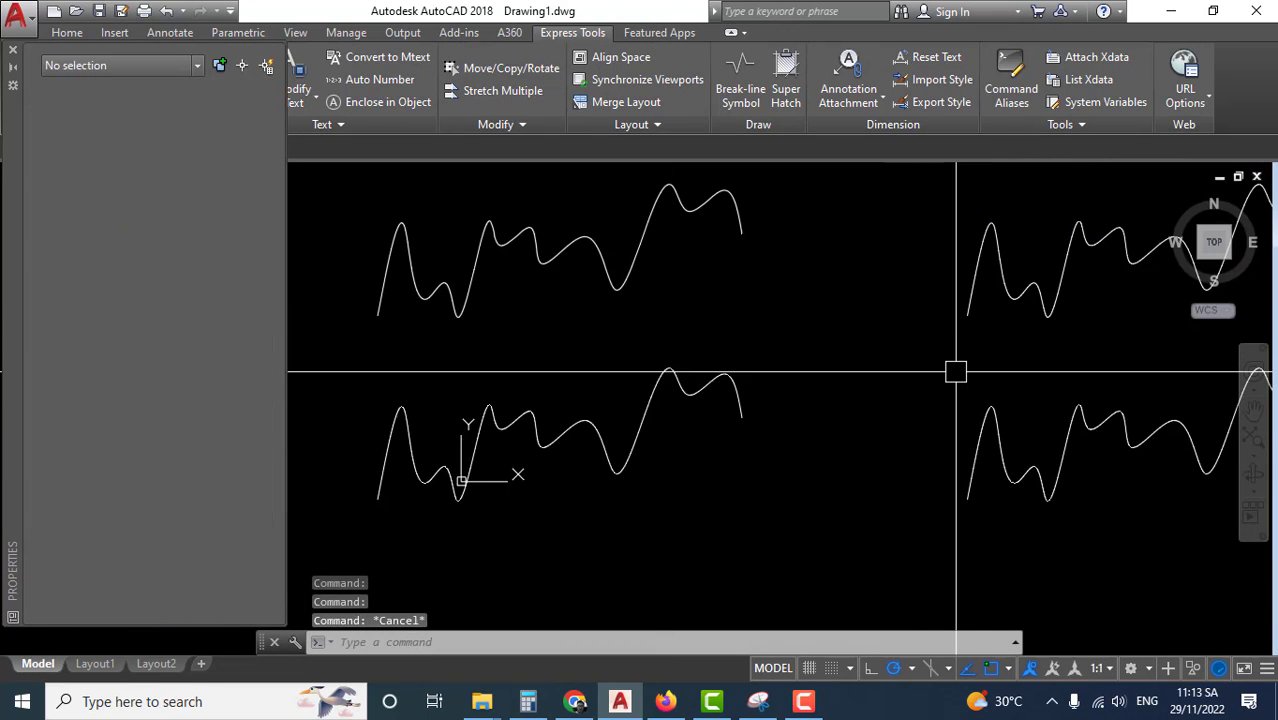
pyautogui.click(1027, 285)
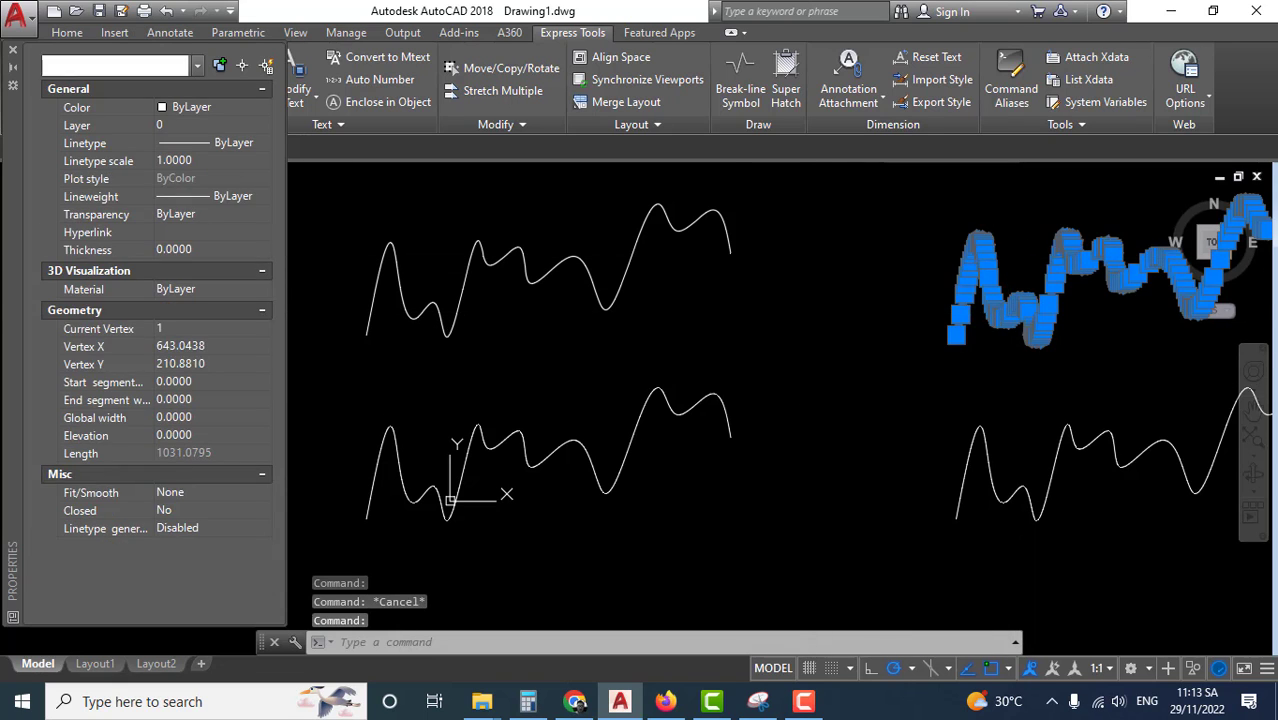
pyautogui.press('Escape')
pyautogui.click(713, 399)
pyautogui.scroll(3, 912, 379)
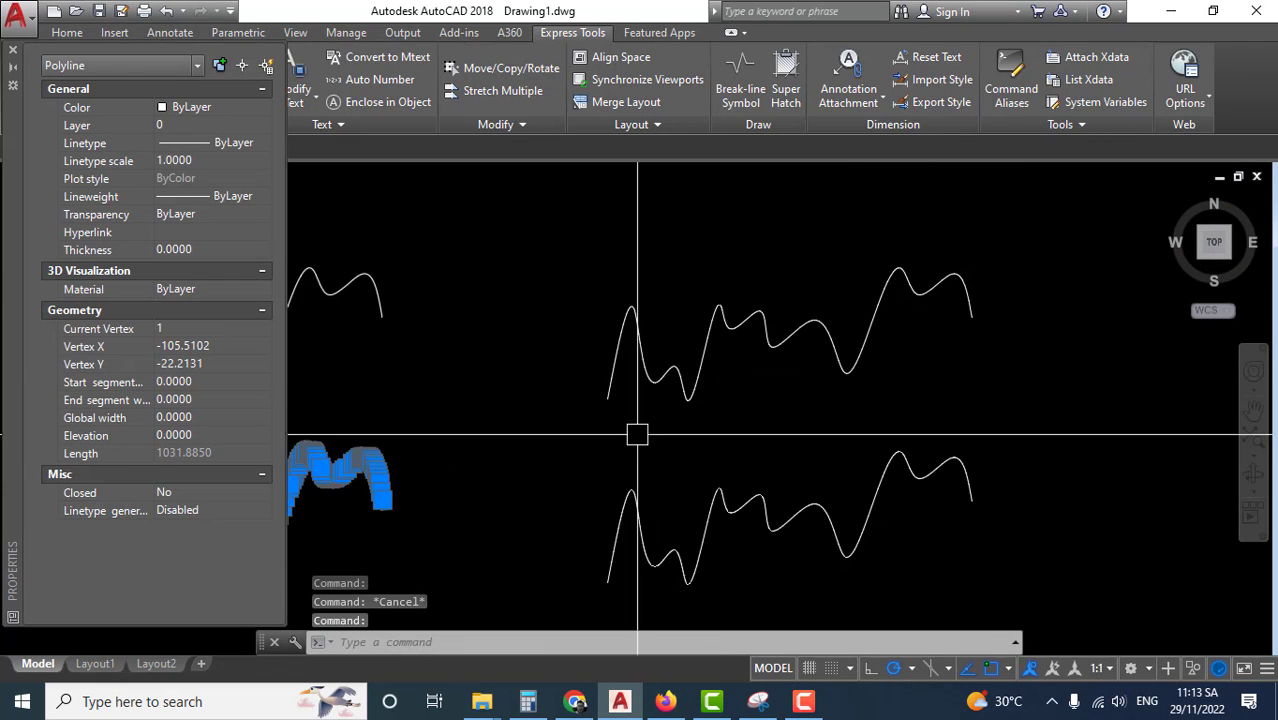
pyautogui.scroll(2, 930, 271)
pyautogui.click(930, 272)
pyautogui.scroll(-3, 596, 425)
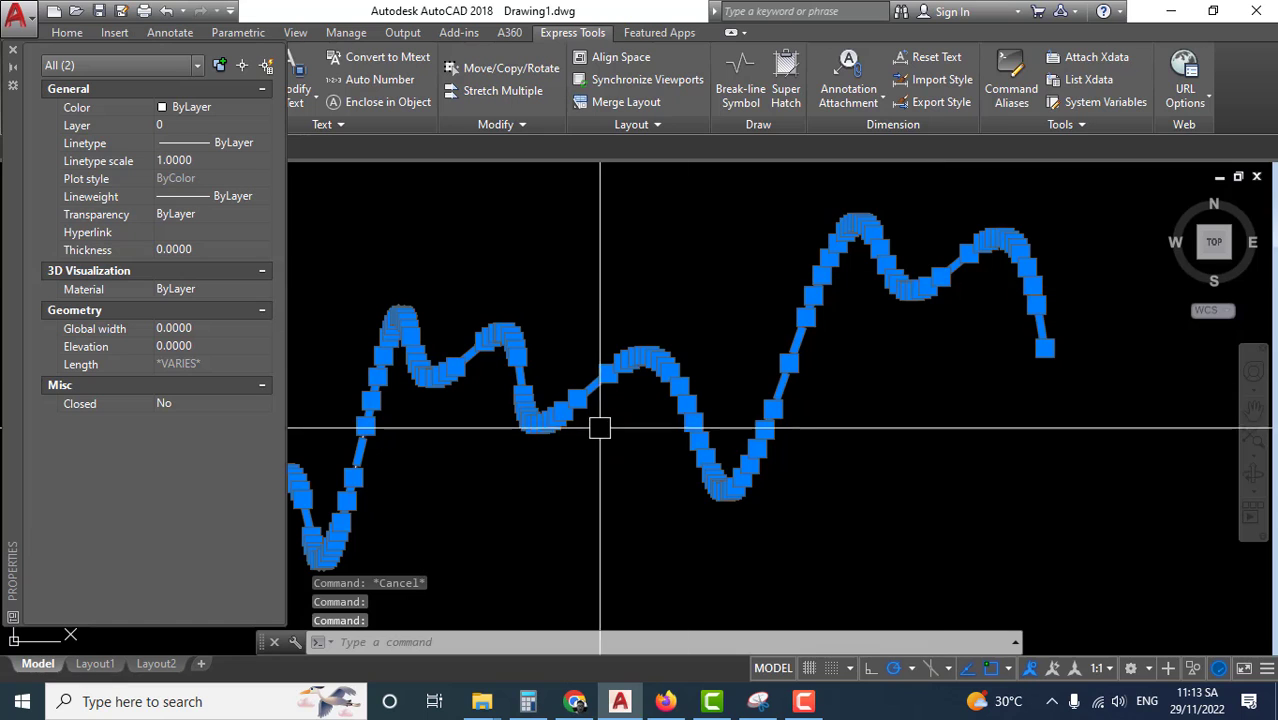
pyautogui.moveTo(596, 425)
pyautogui.mouseDown(button='middle')
pyautogui.moveTo(753, 414)
pyautogui.moveTo(676, 483)
pyautogui.moveTo(555, 457)
pyautogui.mouseUp(button='middle')
pyautogui.scroll(-4, 790, 366)
pyautogui.scroll(4, 464, 446)
pyautogui.scroll(2, 759, 374)
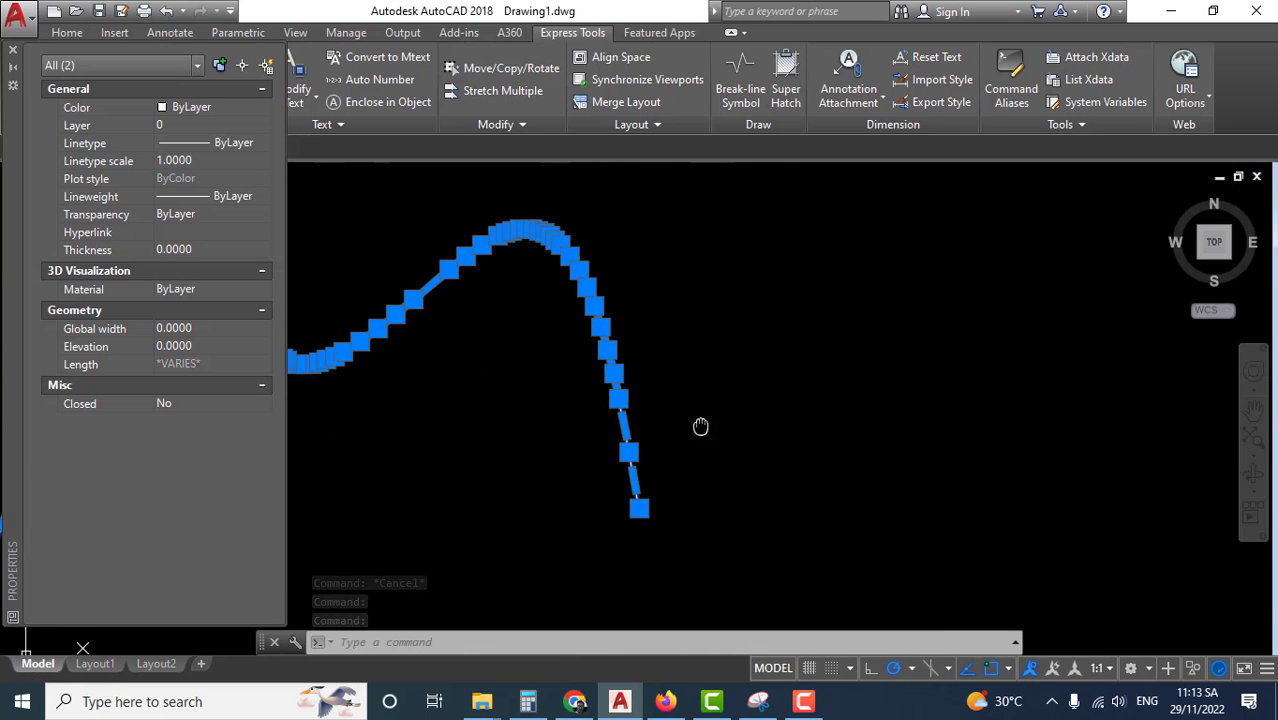
pyautogui.scroll(1, 516, 340)
pyautogui.scroll(2, 551, 262)
pyautogui.scroll(1, 555, 244)
pyautogui.scroll(-3, 555, 244)
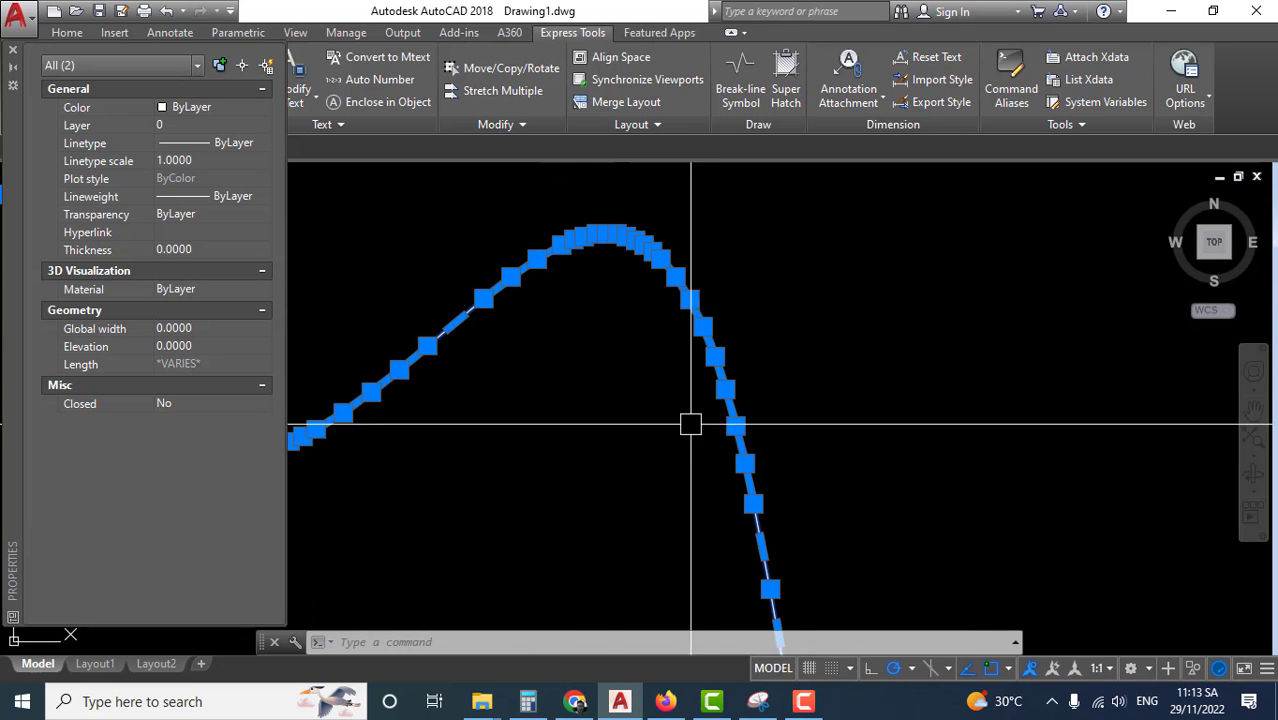
pyautogui.scroll(3, 664, 352)
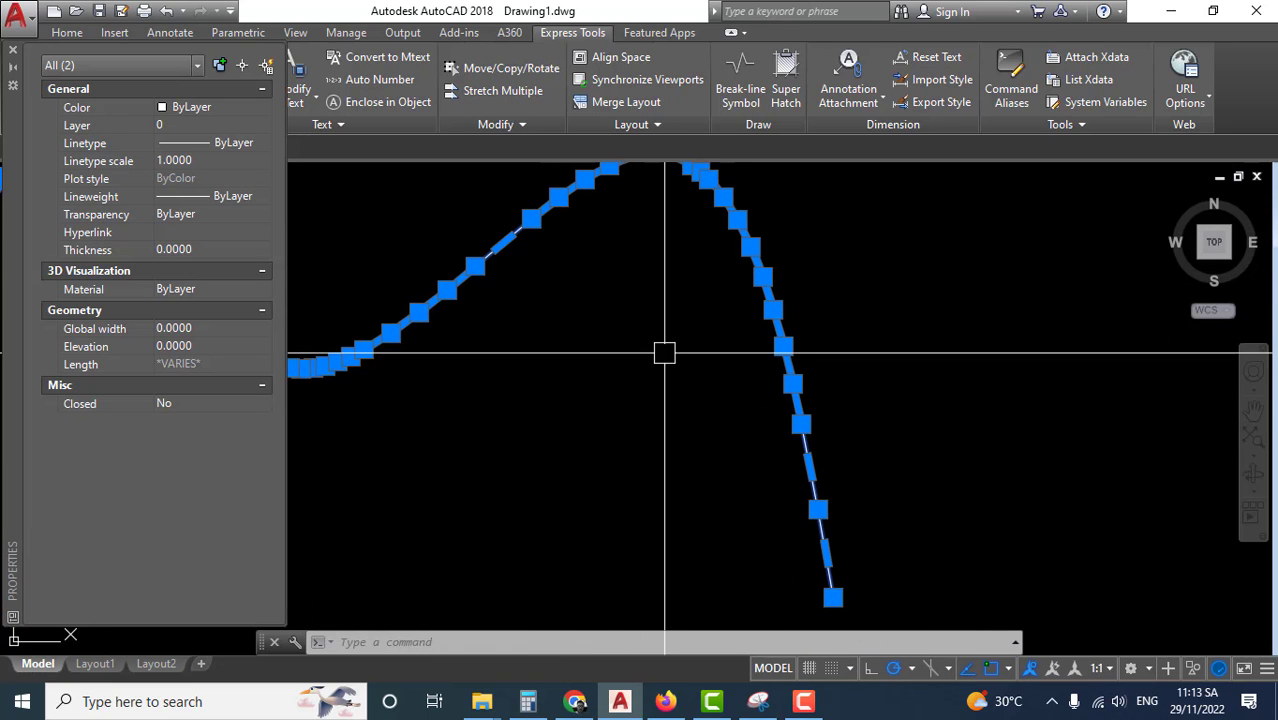
pyautogui.press('Escape')
pyautogui.scroll(-3, 664, 352)
pyautogui.scroll(-2, 659, 362)
pyautogui.scroll(-3, 645, 385)
pyautogui.scroll(2, 801, 363)
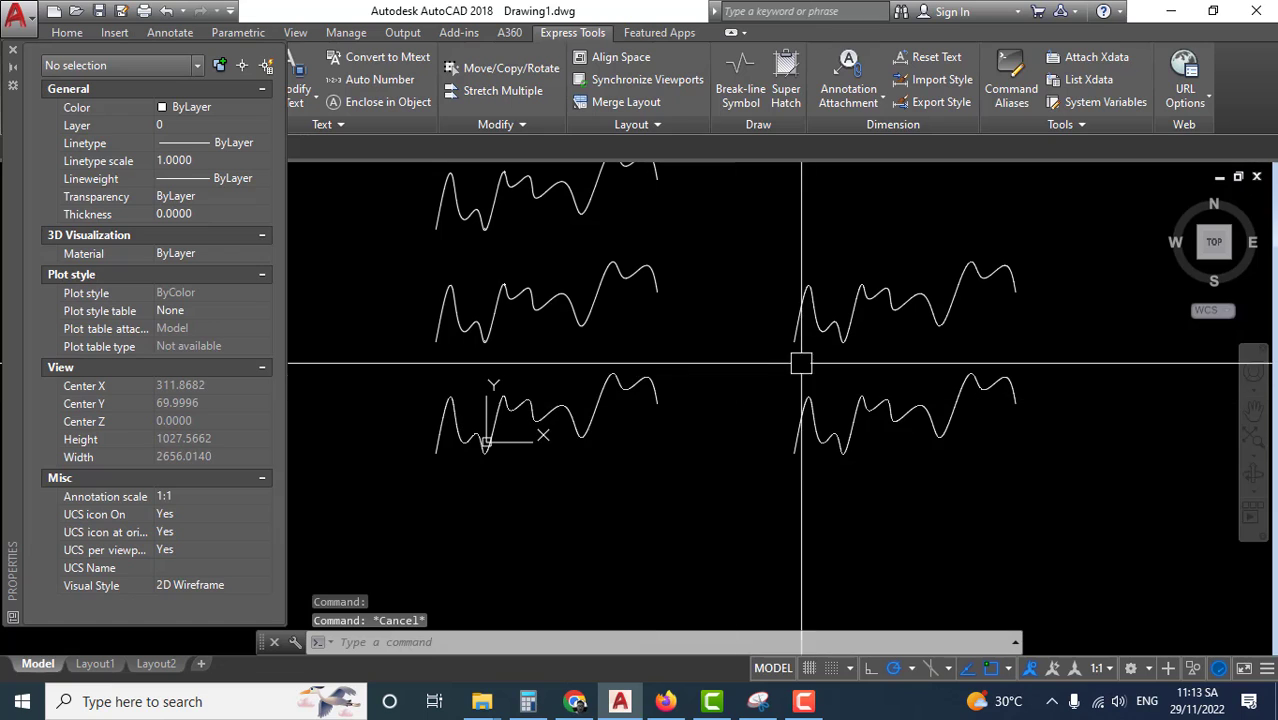
pyautogui.moveTo(736, 380); pyautogui.dragTo(809, 394, button='middle')
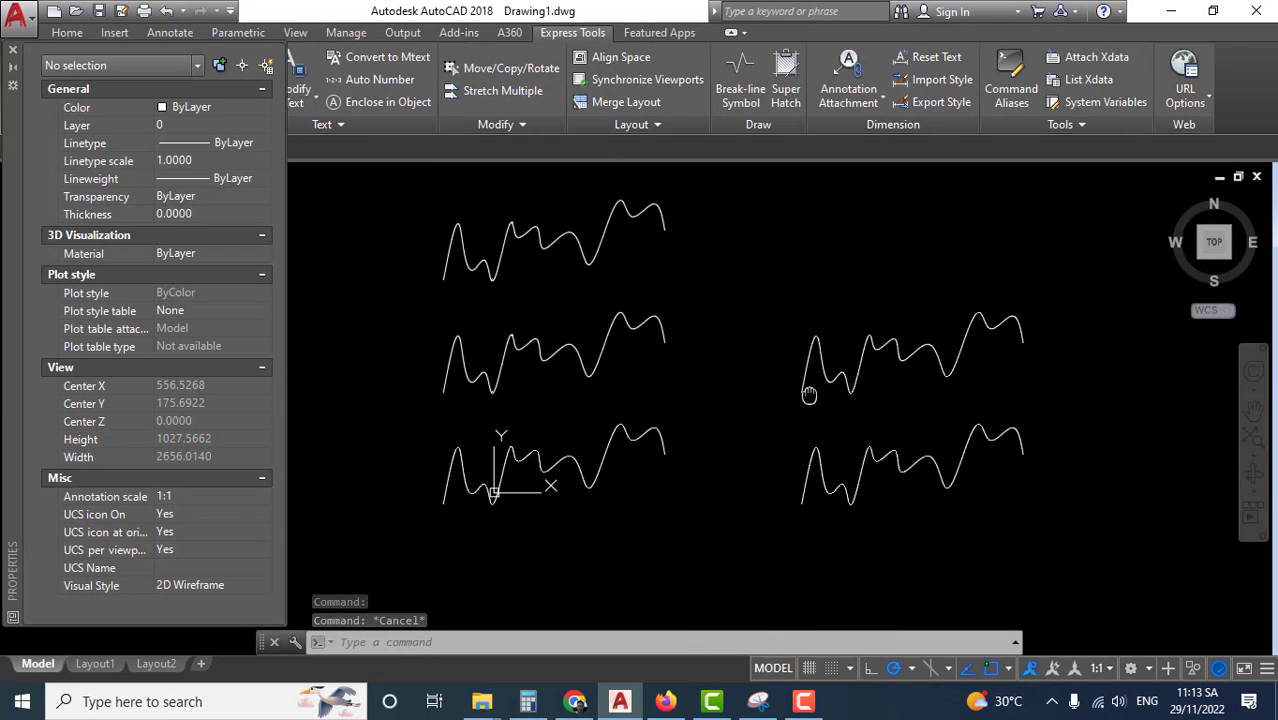
pyautogui.press('Escape')
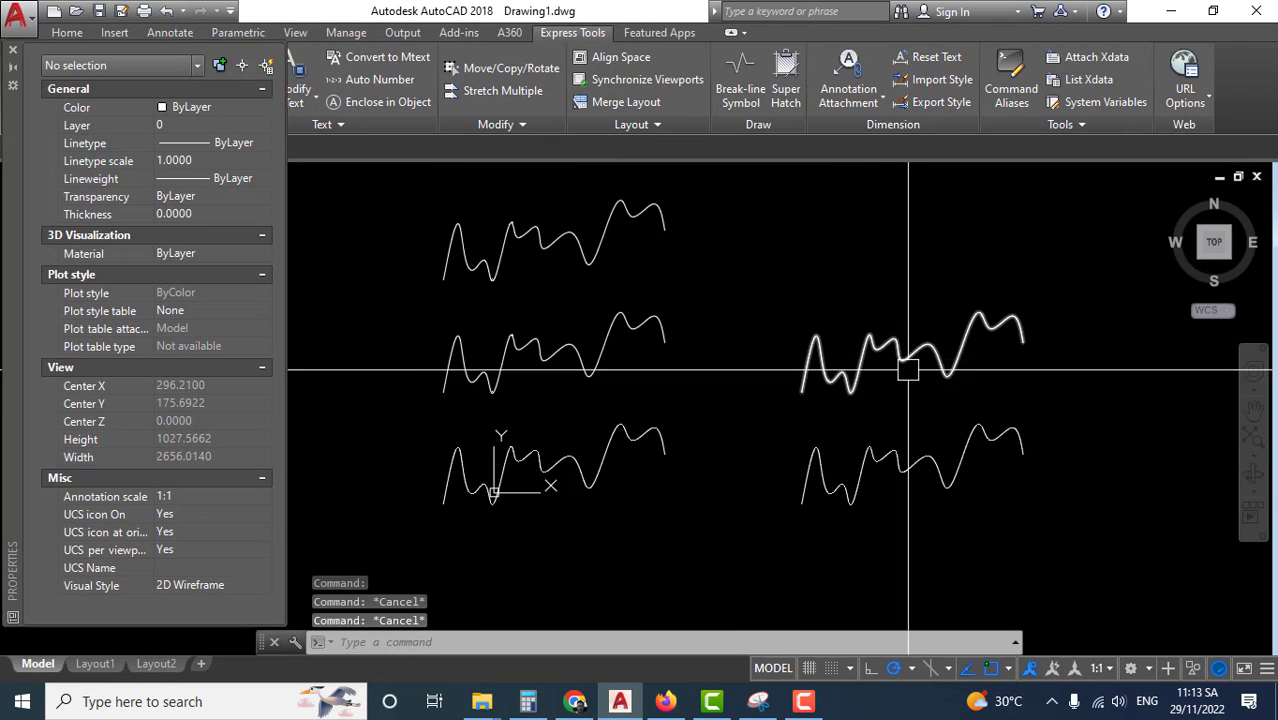
pyautogui.scroll(4, 827, 400)
pyautogui.write('P')
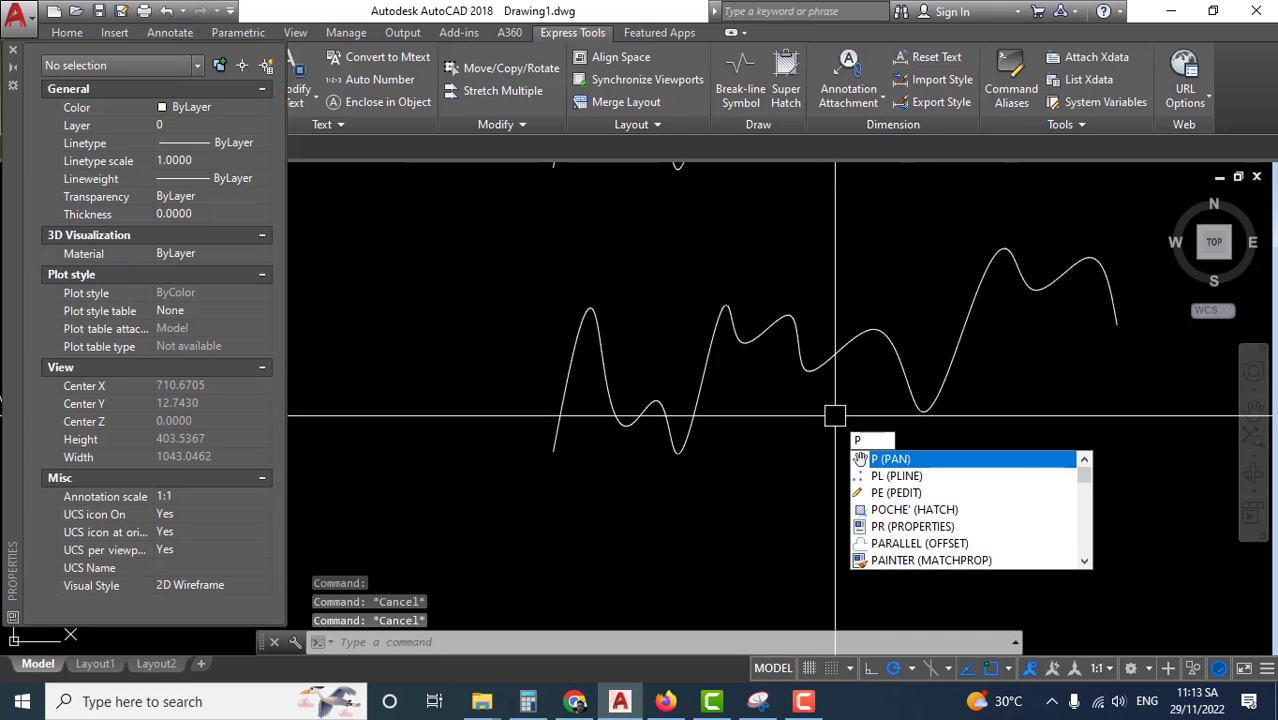
# Step: PEDIT the middle-right wave into a polyline at precision 2 with Spline fitting
pyautogui.write('EDIT')
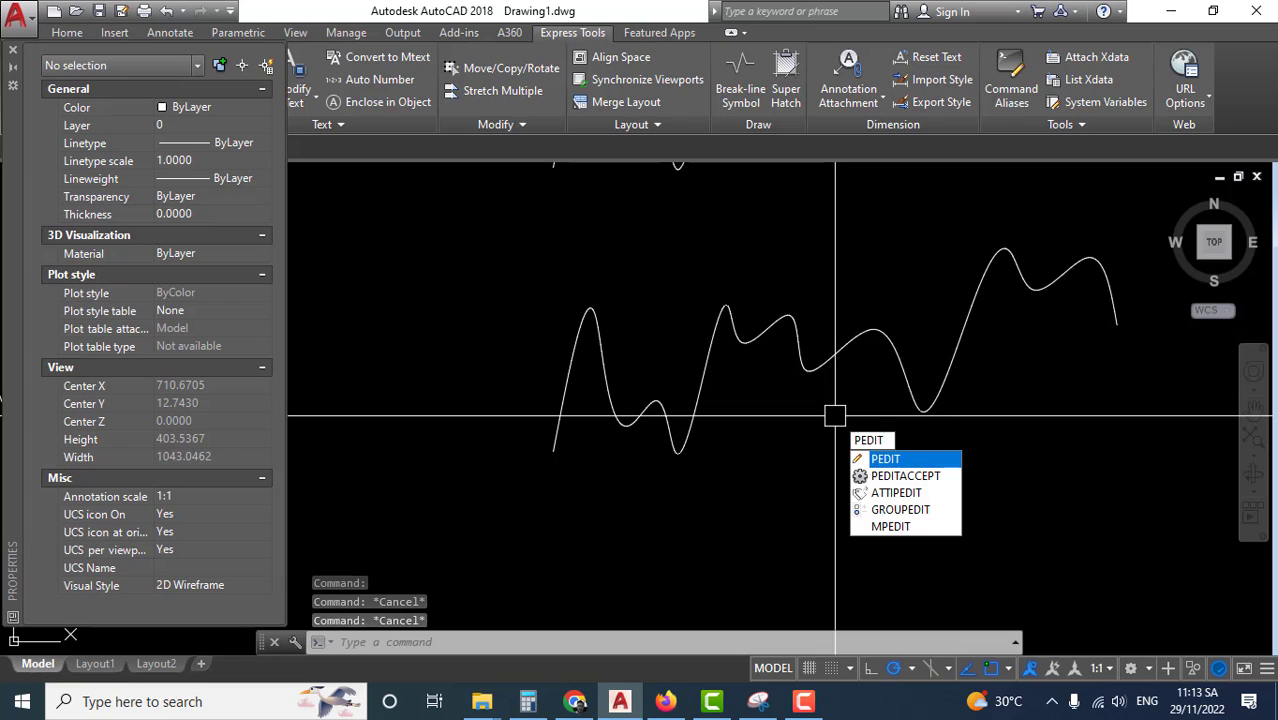
pyautogui.press('Return')
pyautogui.click(895, 345)
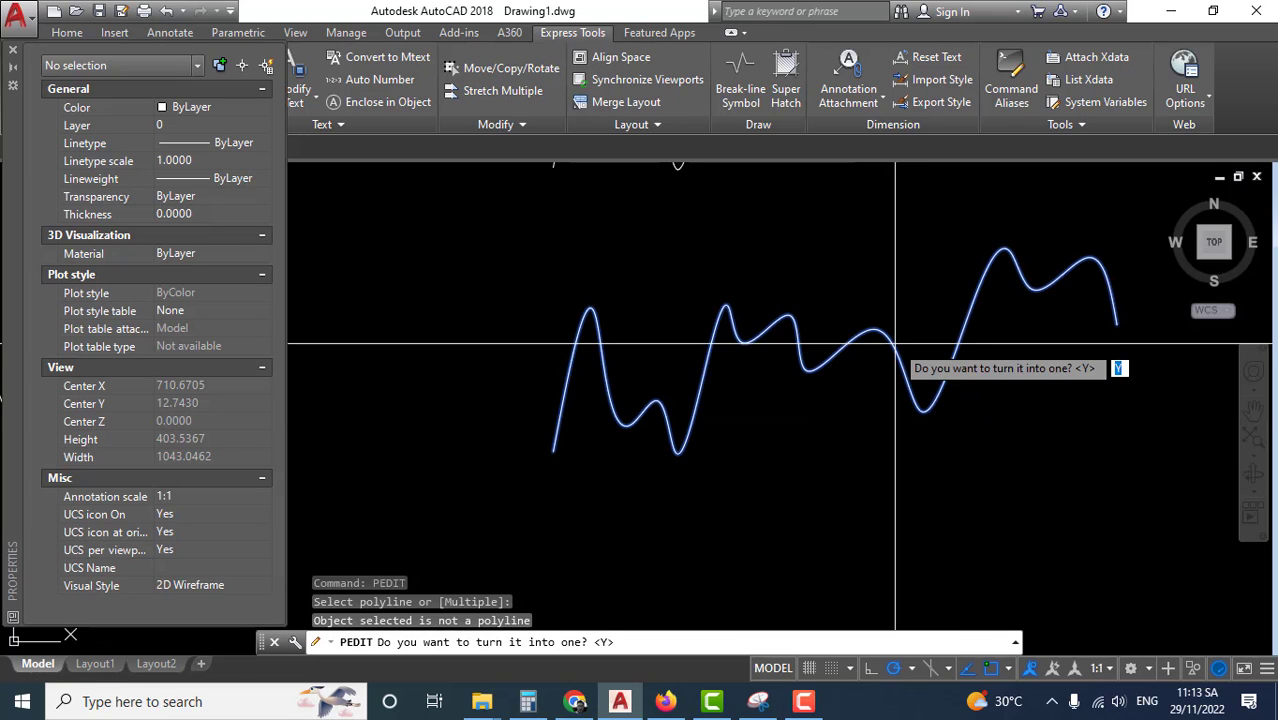
pyautogui.press('Return')
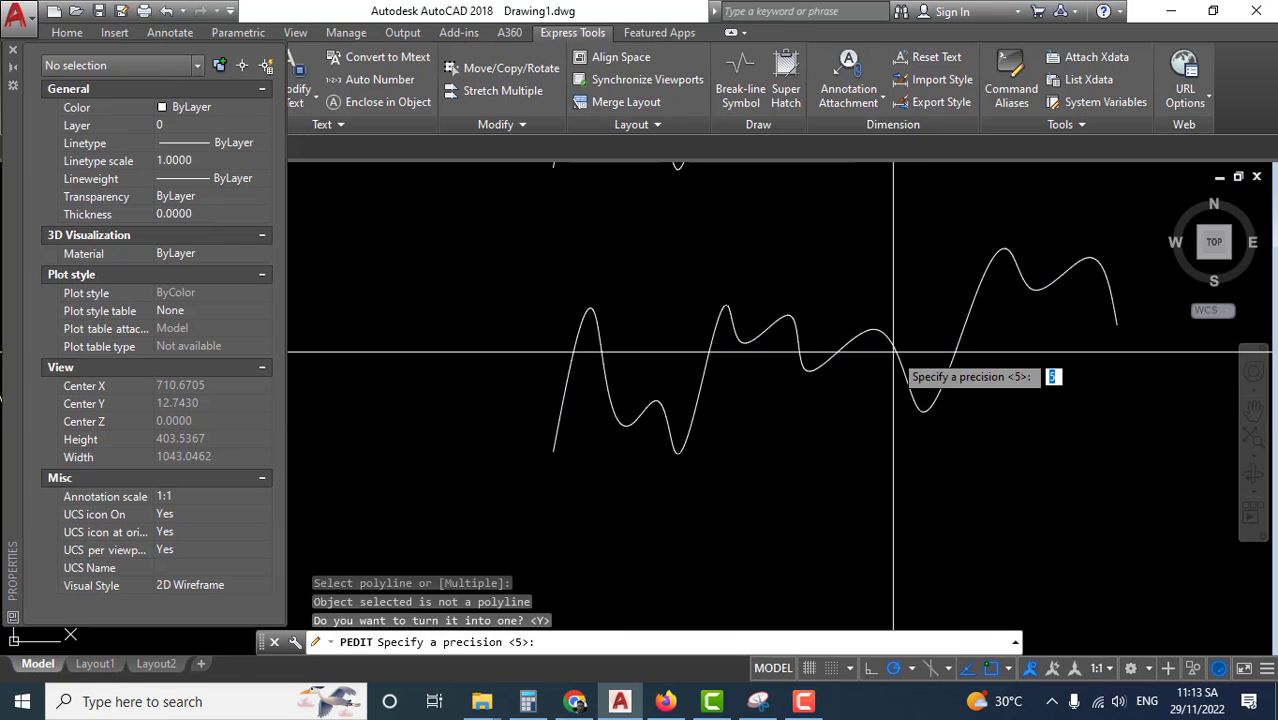
pyautogui.press('Return')
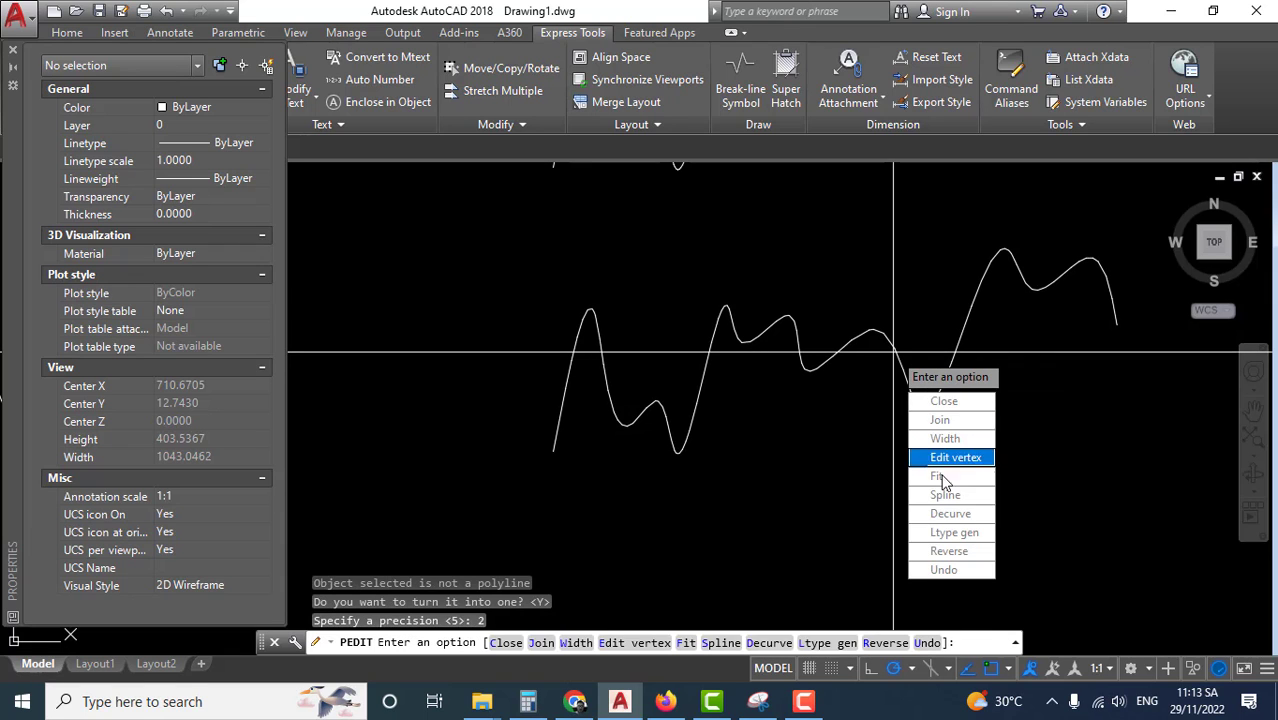
pyautogui.click(945, 497)
pyautogui.press('Return')
# Step: Select the converted curve to inspect its coarse straight segments, then deselect
pyautogui.click(870, 286)
pyautogui.scroll(3, 803, 360)
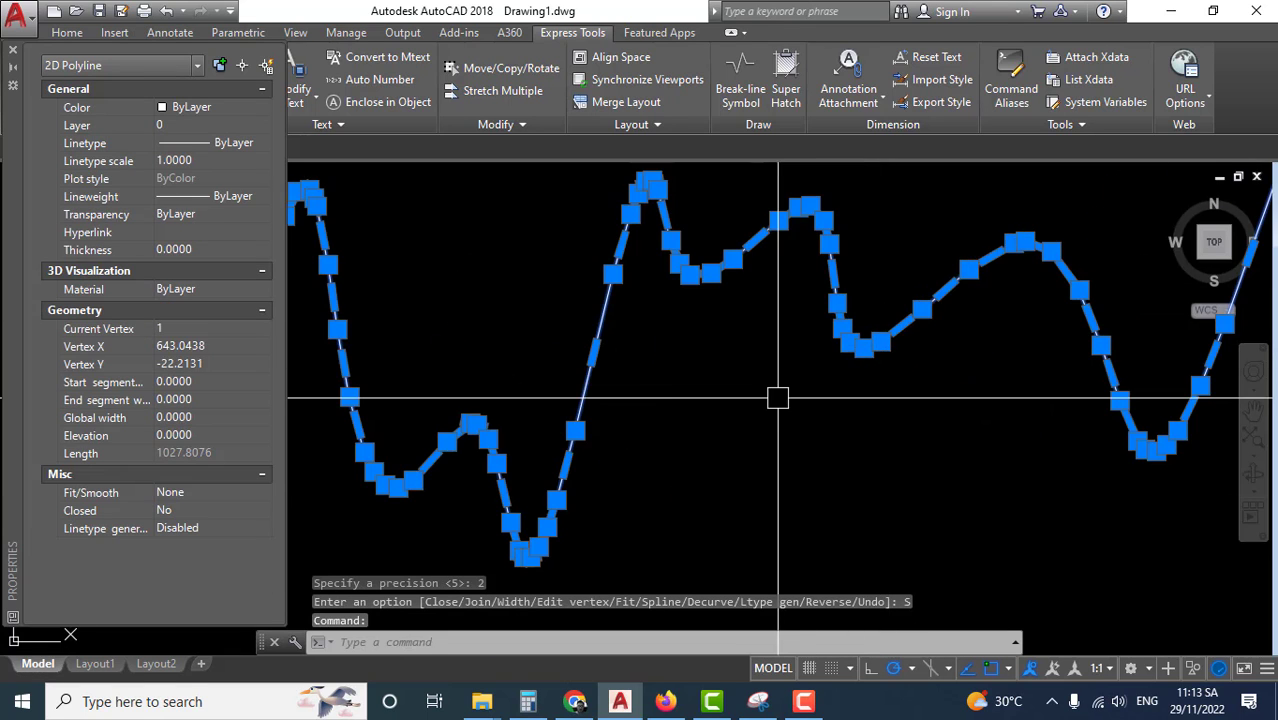
pyautogui.press('Escape')
pyautogui.scroll(3, 803, 360)
pyautogui.scroll(3, 1021, 374)
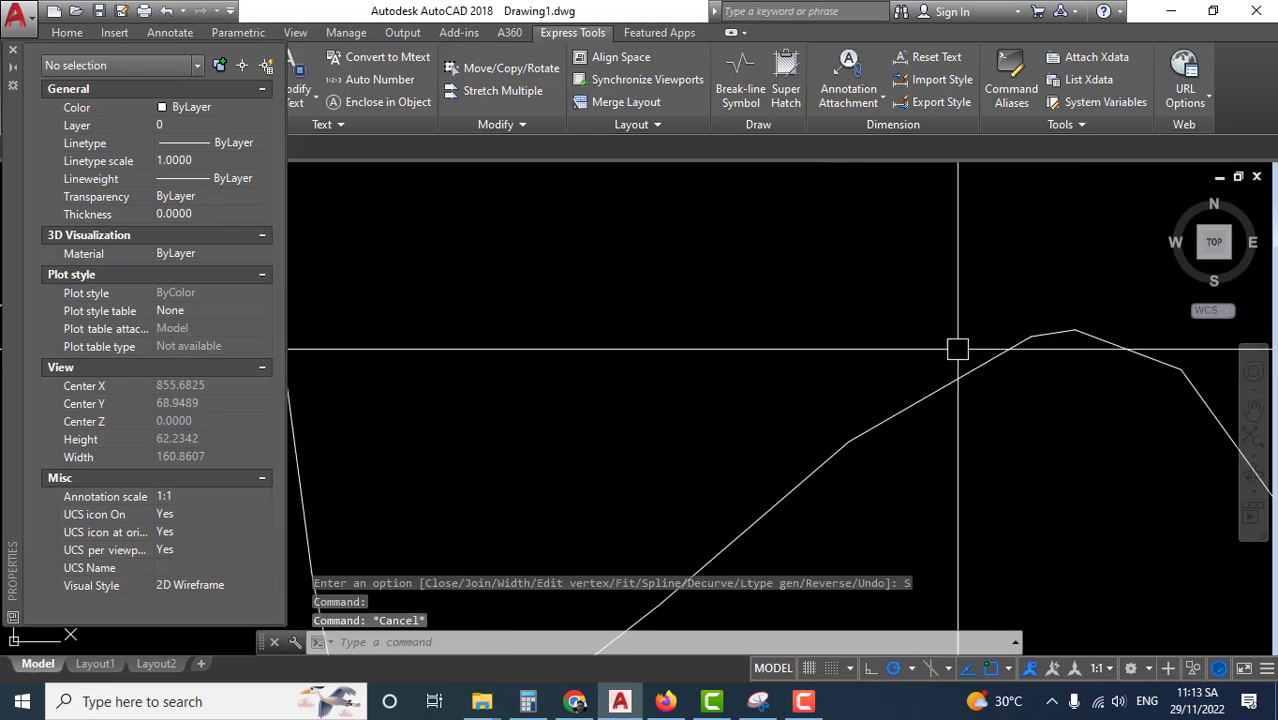
pyautogui.moveTo(956, 349)
pyautogui.mouseDown(button='middle')
pyautogui.moveTo(515, 360)
pyautogui.moveTo(533, 374)
pyautogui.mouseUp(button='middle')
pyautogui.scroll(-2, 679, 372)
pyautogui.scroll(-3, 699, 434)
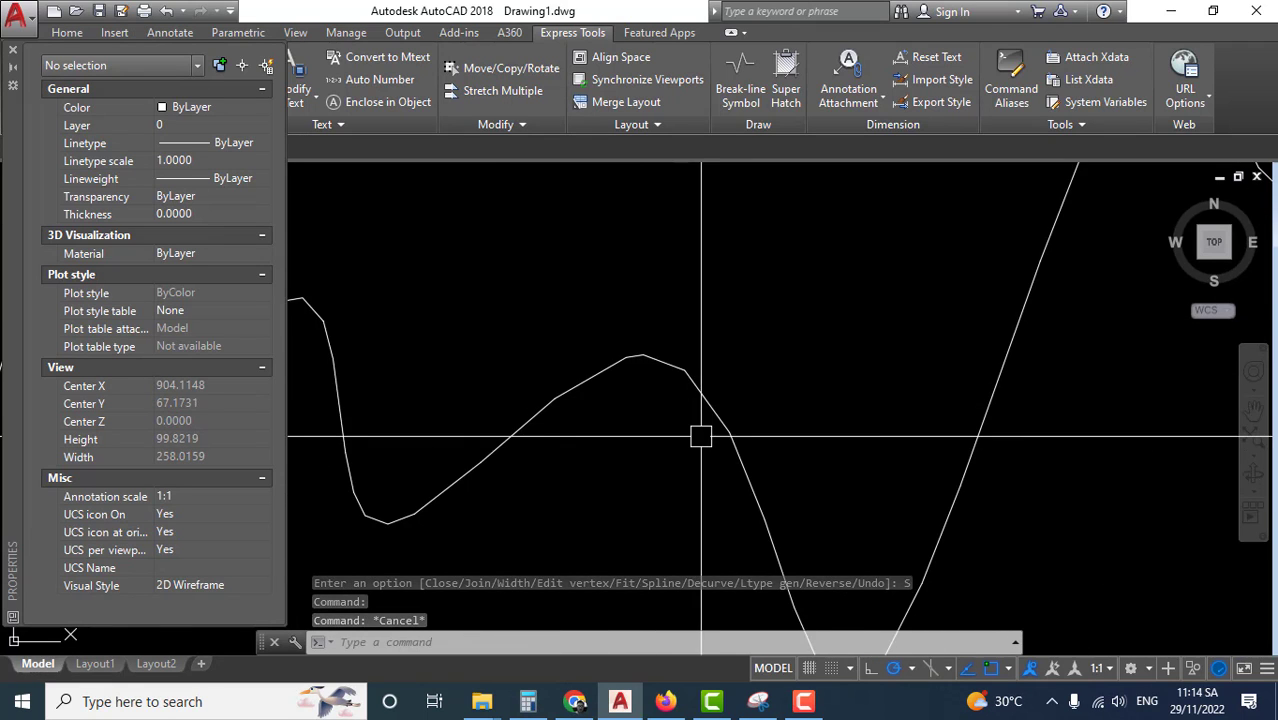
pyautogui.scroll(-4, 683, 429)
pyautogui.scroll(5, 683, 429)
pyautogui.moveTo(714, 414); pyautogui.dragTo(700, 400, button='middle')
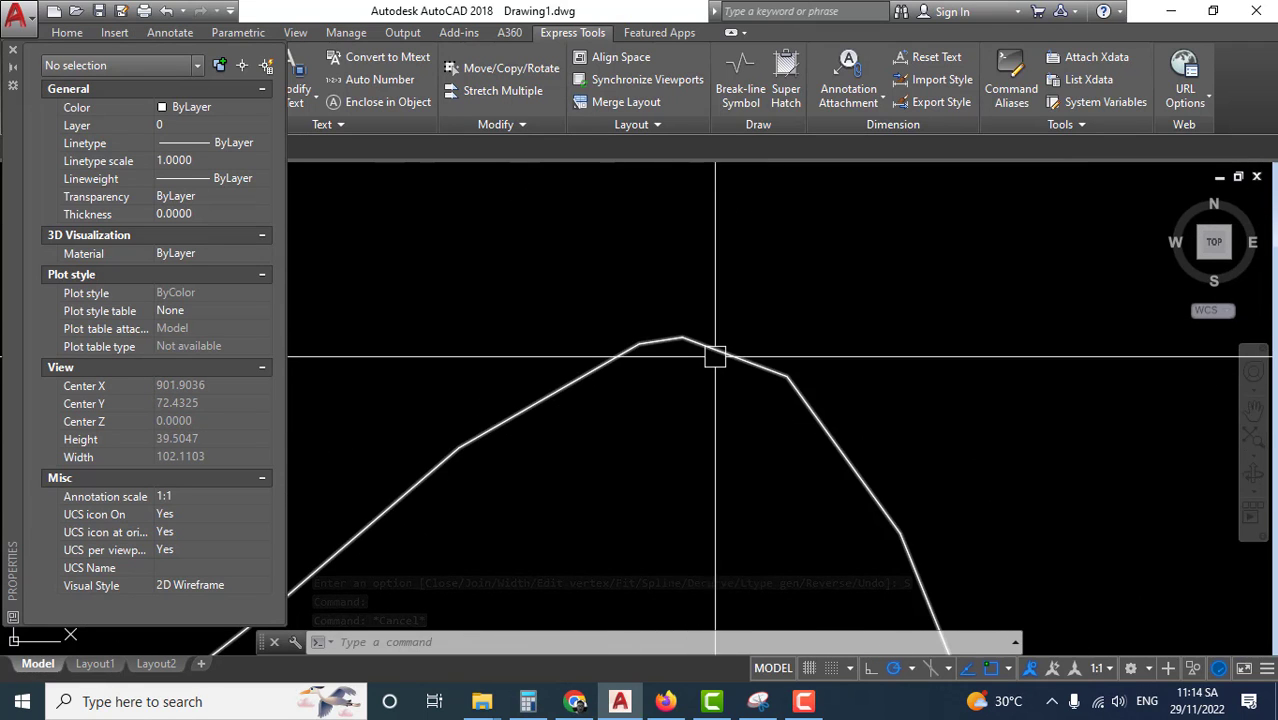
pyautogui.scroll(1, 714, 357)
pyautogui.scroll(-1, 692, 366)
pyautogui.scroll(-1, 747, 377)
pyautogui.scroll(-2, 773, 311)
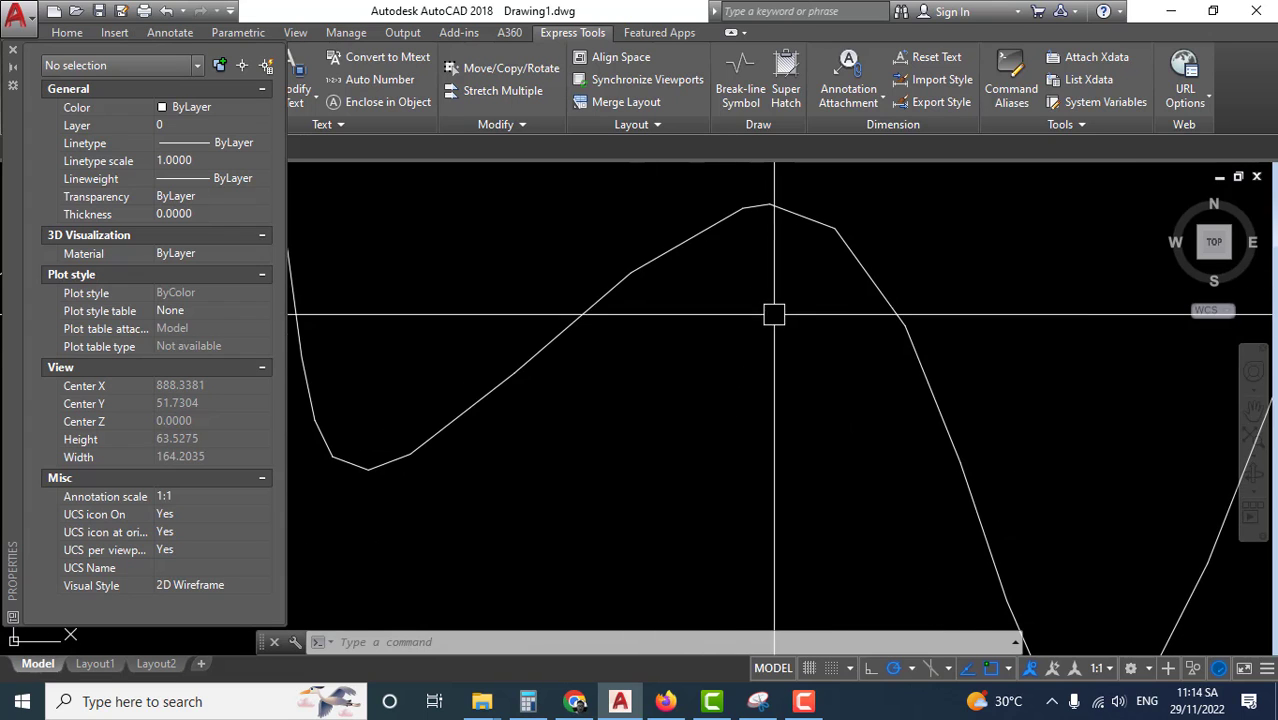
pyautogui.scroll(-1, 667, 396)
pyautogui.scroll(2, 633, 263)
pyautogui.scroll(2, 725, 377)
pyautogui.scroll(2, 625, 423)
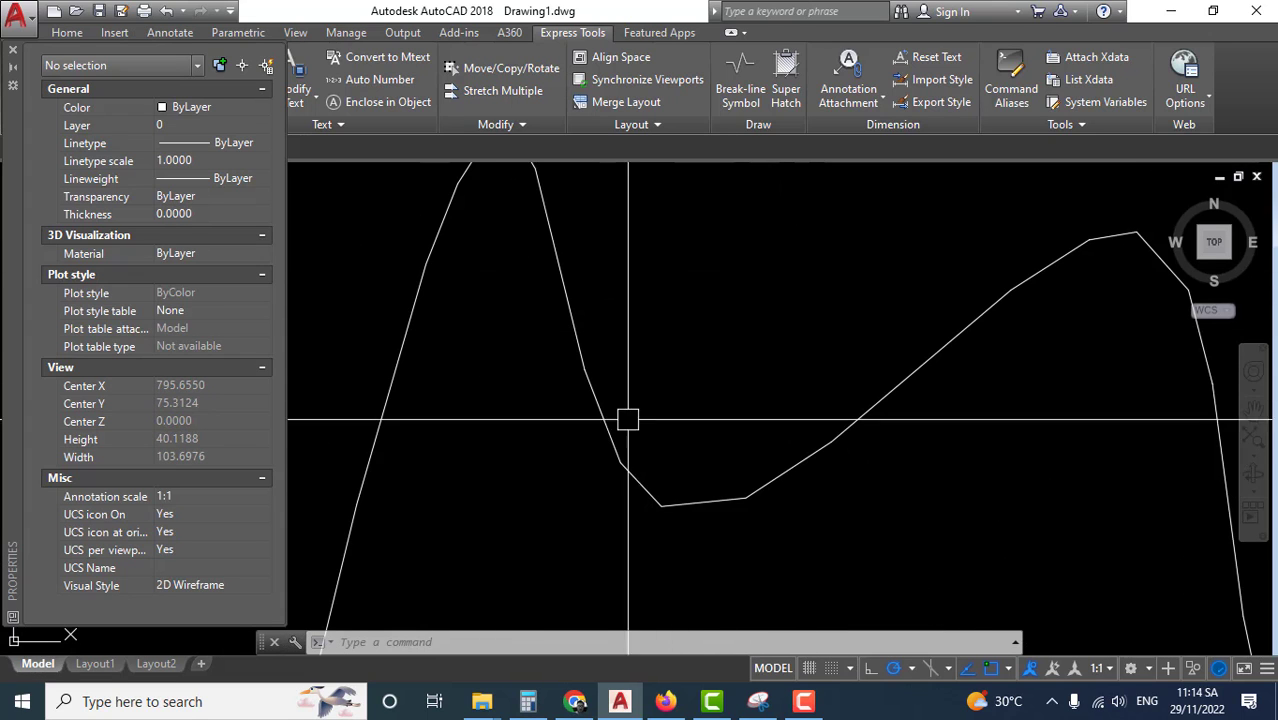
pyautogui.scroll(1, 644, 473)
pyautogui.scroll(-2, 719, 516)
pyautogui.scroll(-1, 799, 428)
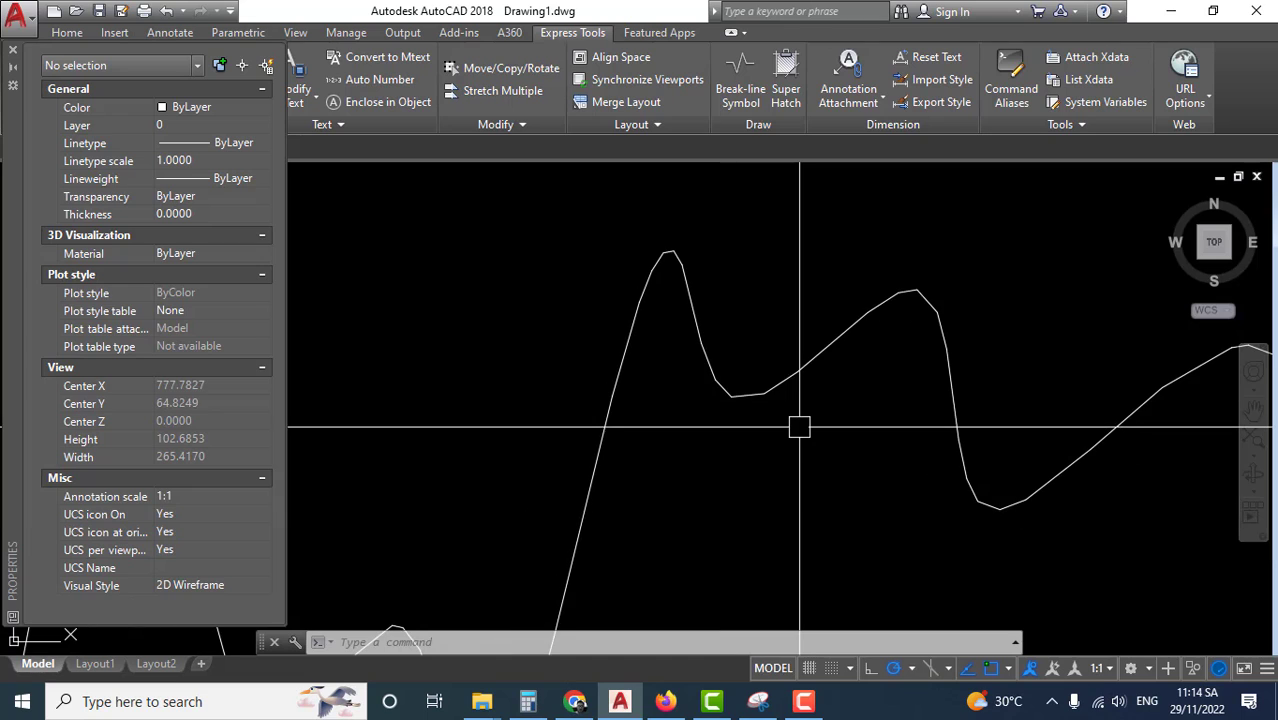
pyautogui.scroll(-2, 799, 451)
pyautogui.scroll(3, 762, 371)
pyautogui.scroll(3, 779, 317)
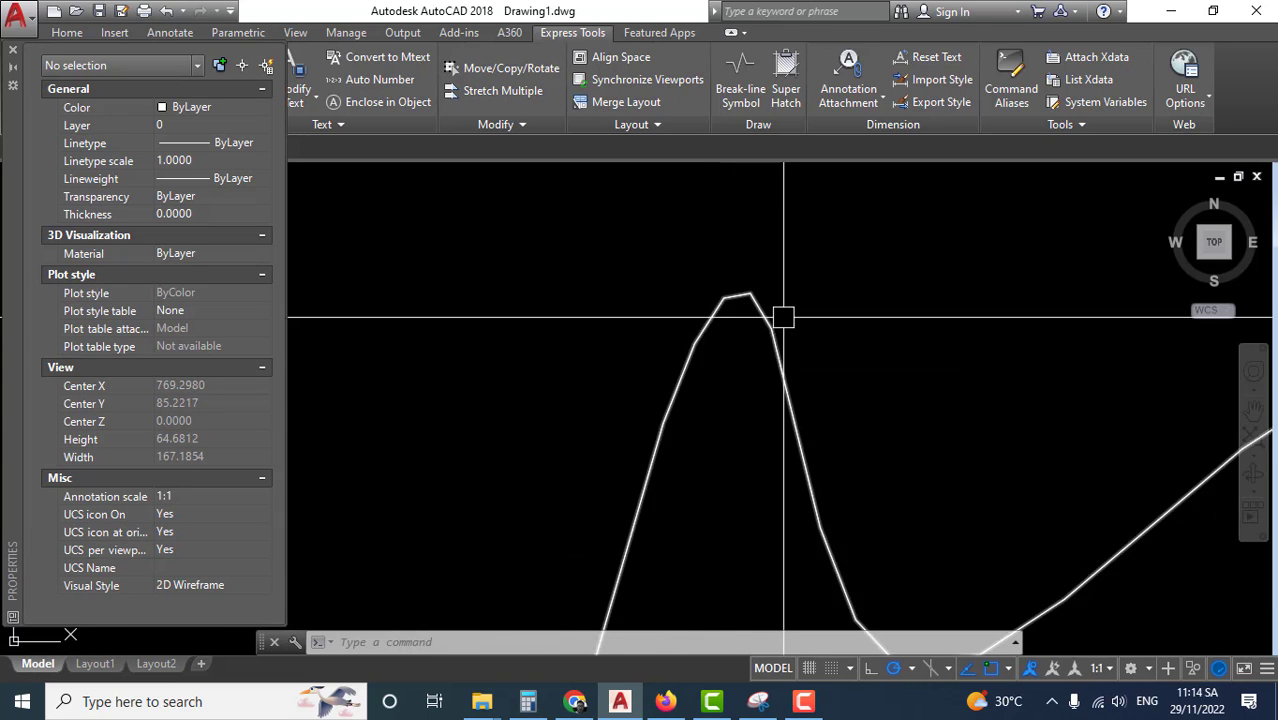
pyautogui.scroll(2, 672, 302)
pyautogui.scroll(-1, 735, 356)
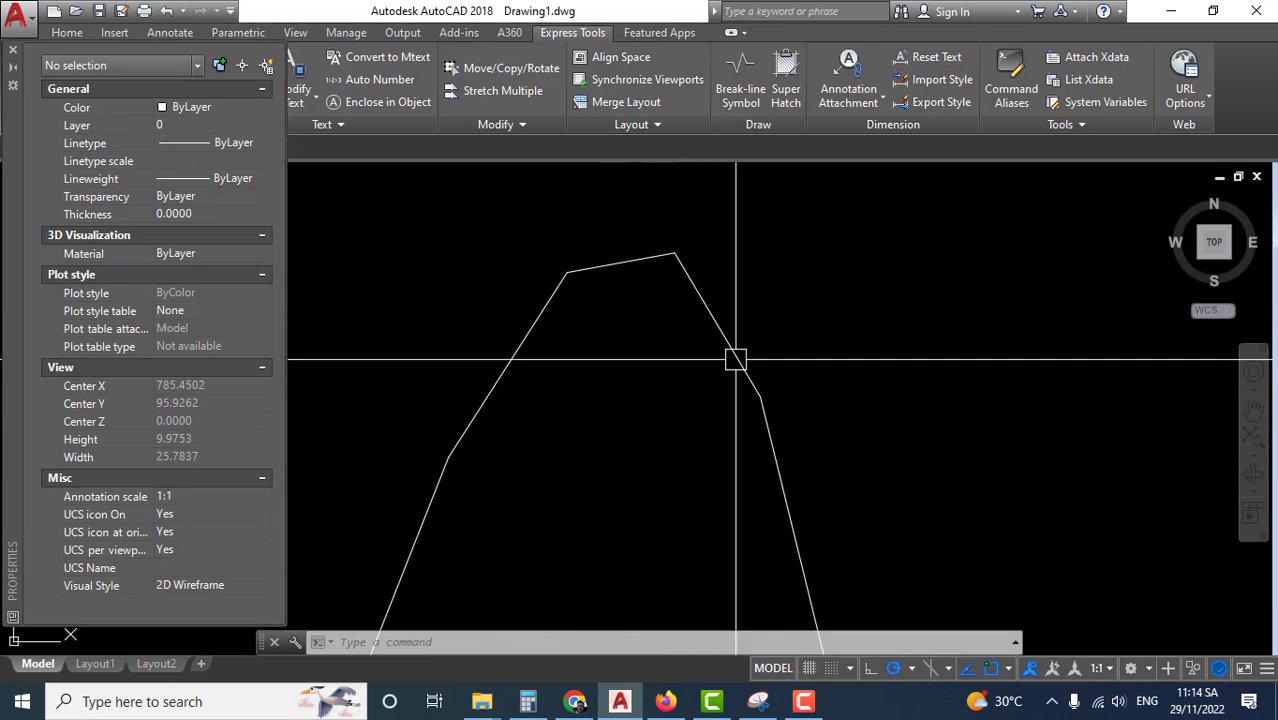
pyautogui.scroll(-1, 742, 475)
pyautogui.scroll(-3, 742, 475)
pyautogui.scroll(-4, 730, 465)
pyautogui.scroll(-4, 685, 443)
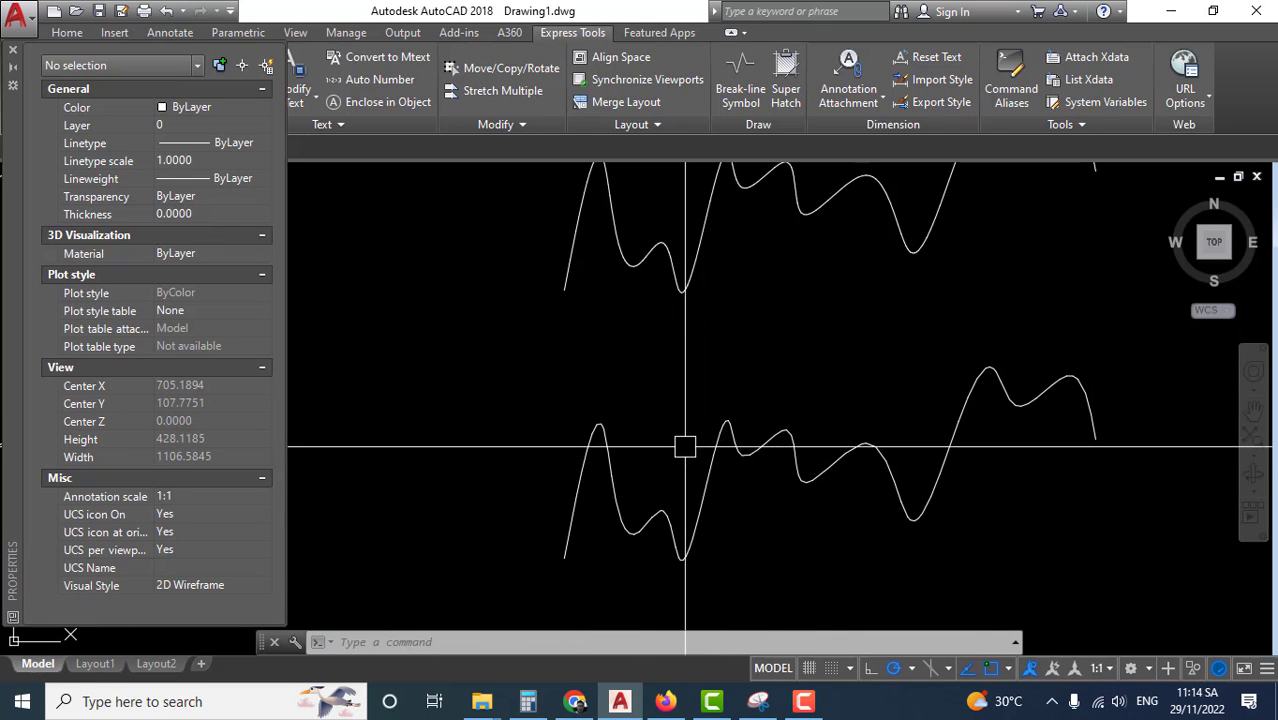
pyautogui.moveTo(685, 443); pyautogui.dragTo(718, 425, button='middle')
pyautogui.scroll(3, 659, 305)
pyautogui.scroll(-5, 813, 342)
pyautogui.scroll(5, 736, 285)
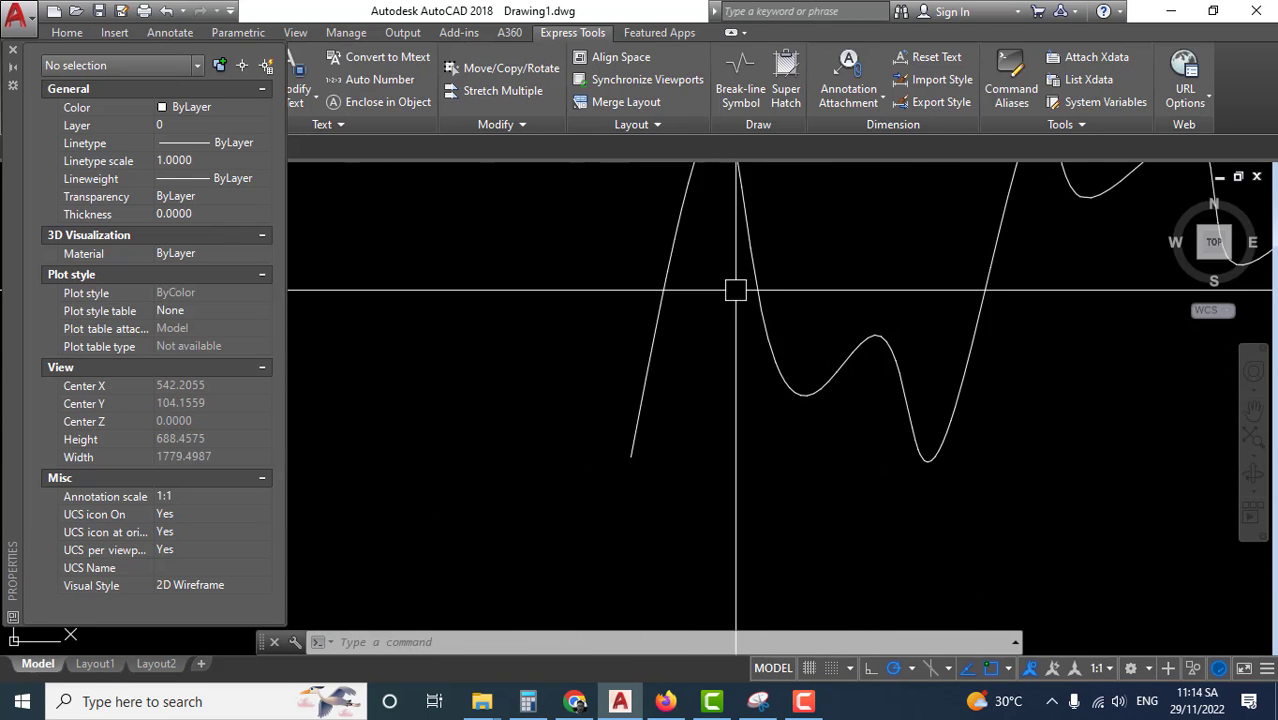
pyautogui.moveTo(736, 285); pyautogui.dragTo(850, 457, button='middle')
pyautogui.scroll(4, 850, 457)
pyautogui.scroll(-3, 838, 463)
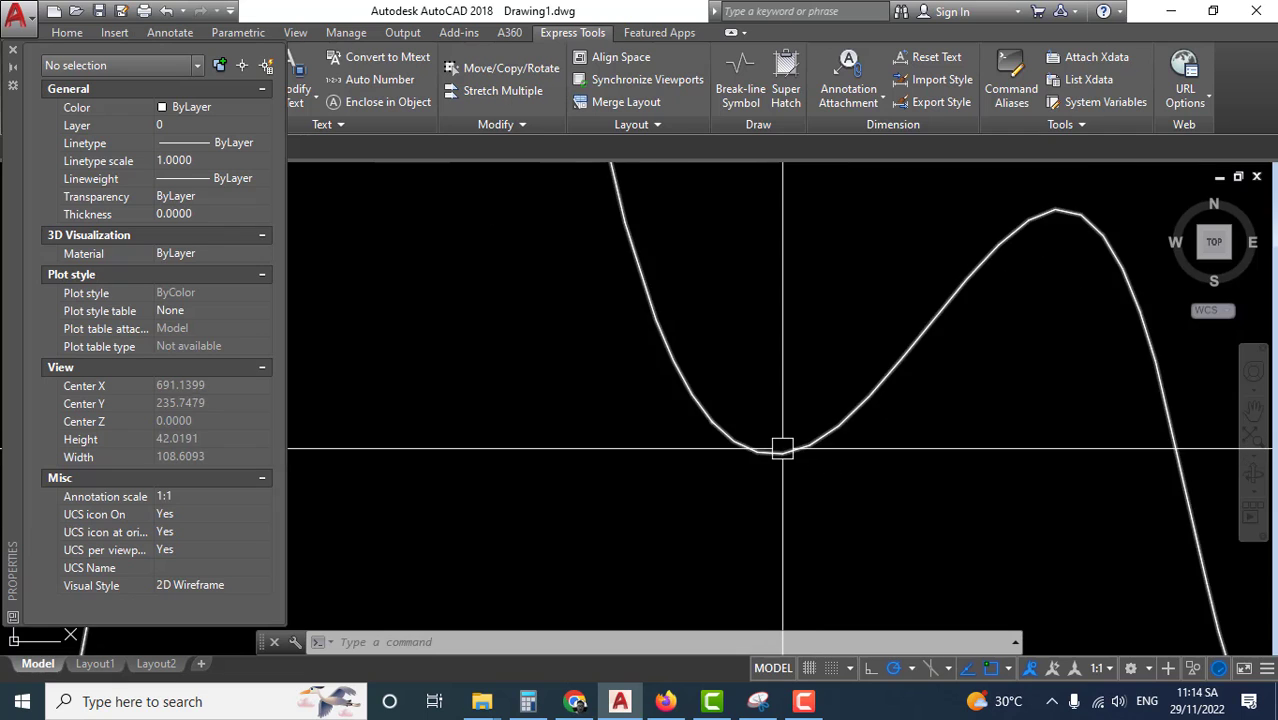
pyautogui.scroll(-2, 782, 445)
pyautogui.scroll(4, 782, 448)
pyautogui.scroll(3, 790, 437)
pyautogui.scroll(-5, 773, 451)
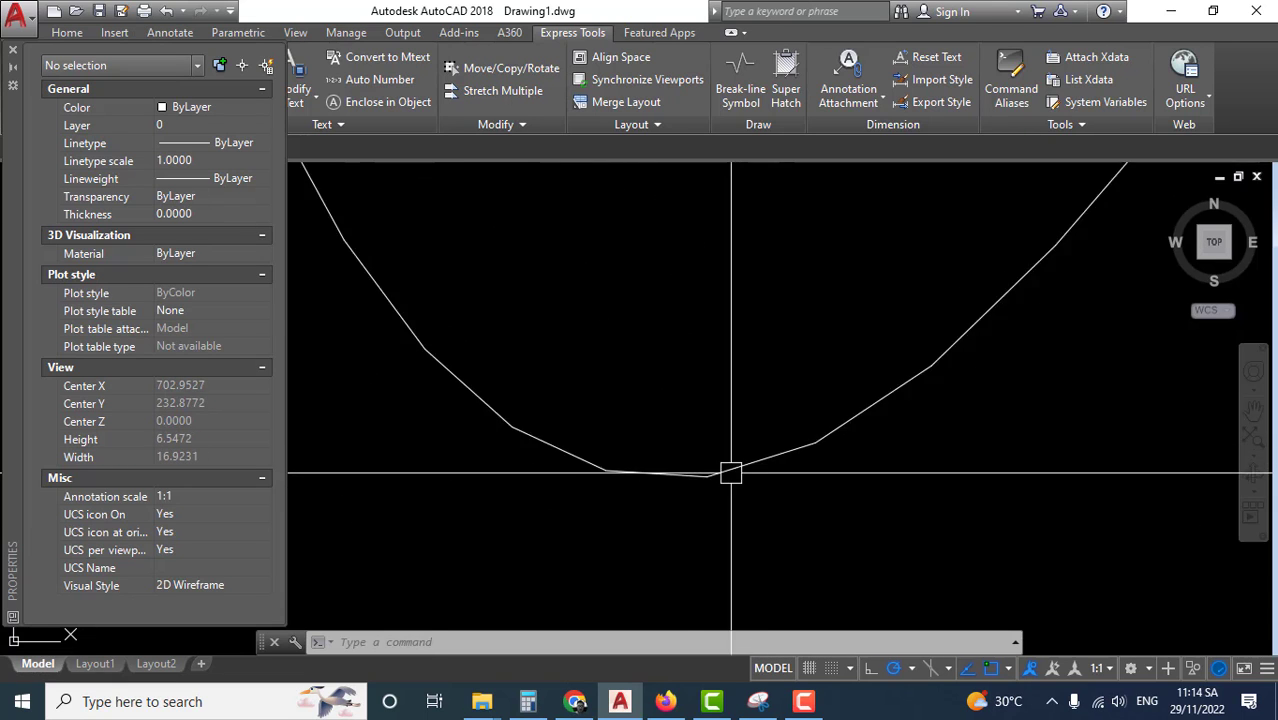
pyautogui.scroll(-6, 730, 471)
pyautogui.scroll(-5, 700, 465)
pyautogui.scroll(-4, 700, 440)
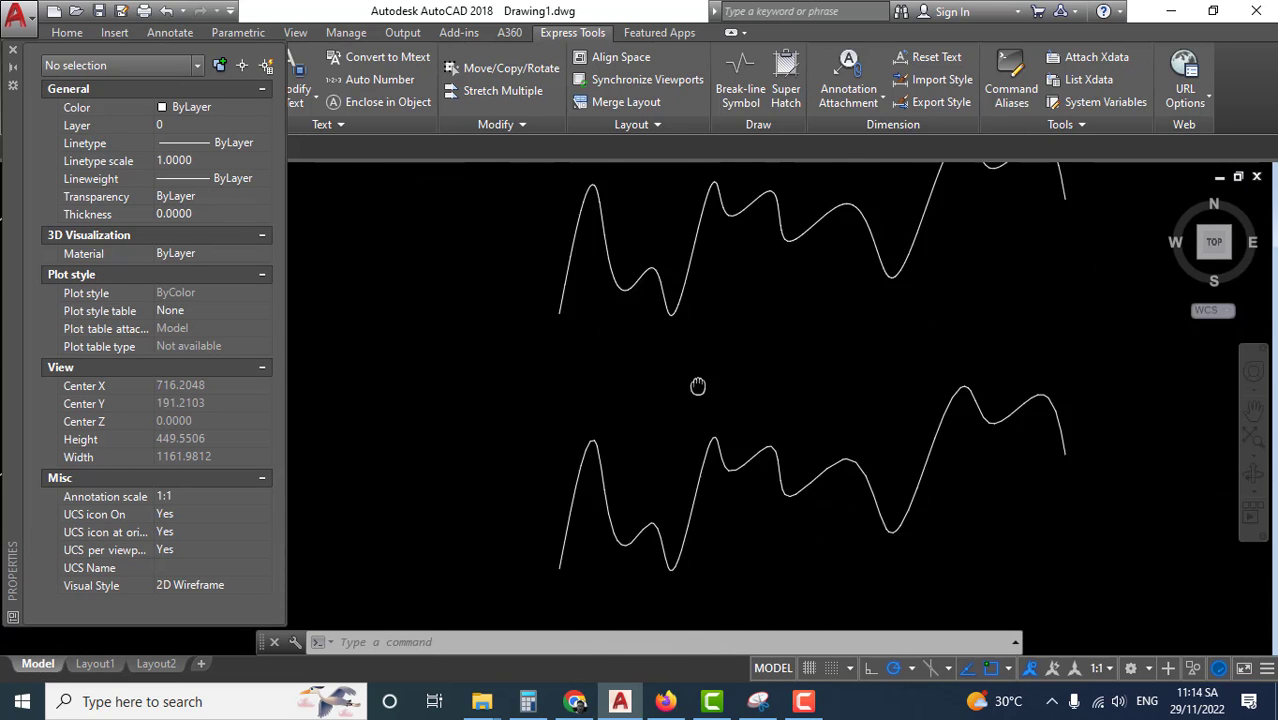
pyautogui.scroll(2, 739, 380)
pyautogui.scroll(2, 782, 385)
pyautogui.scroll(2, 859, 288)
pyautogui.scroll(5, 773, 351)
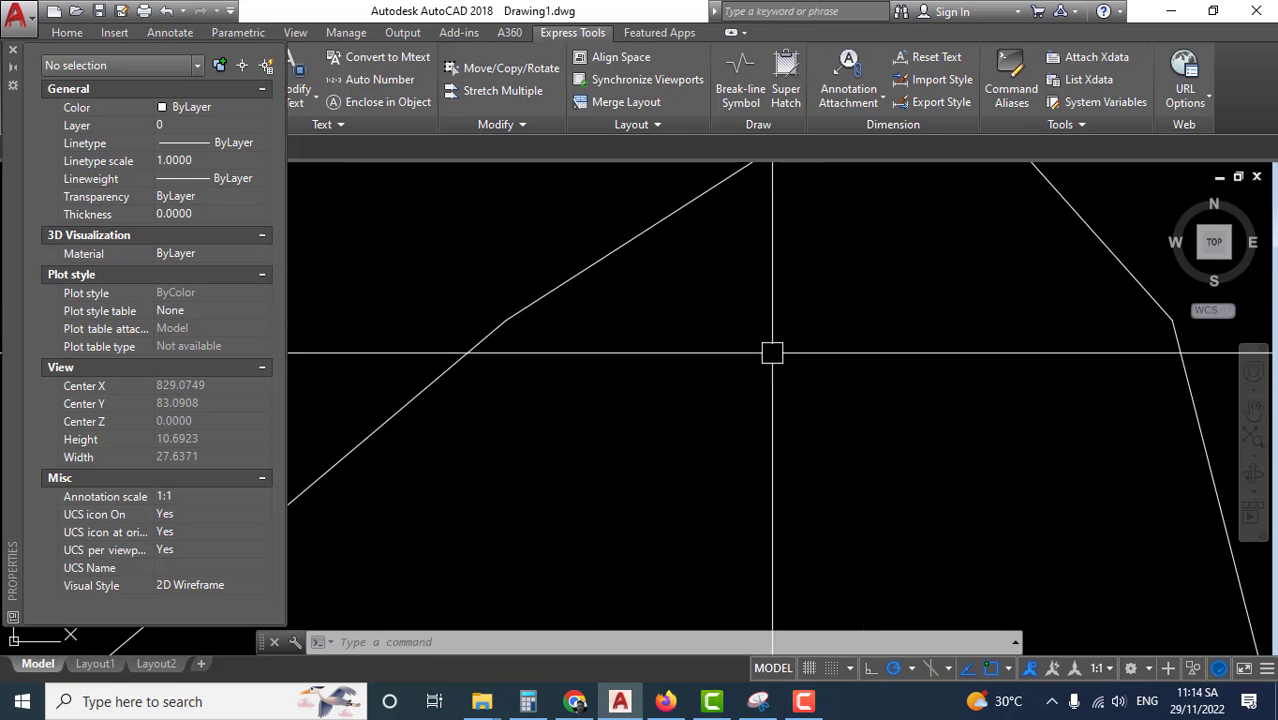
pyautogui.scroll(-3, 745, 419)
pyautogui.scroll(-1, 752, 420)
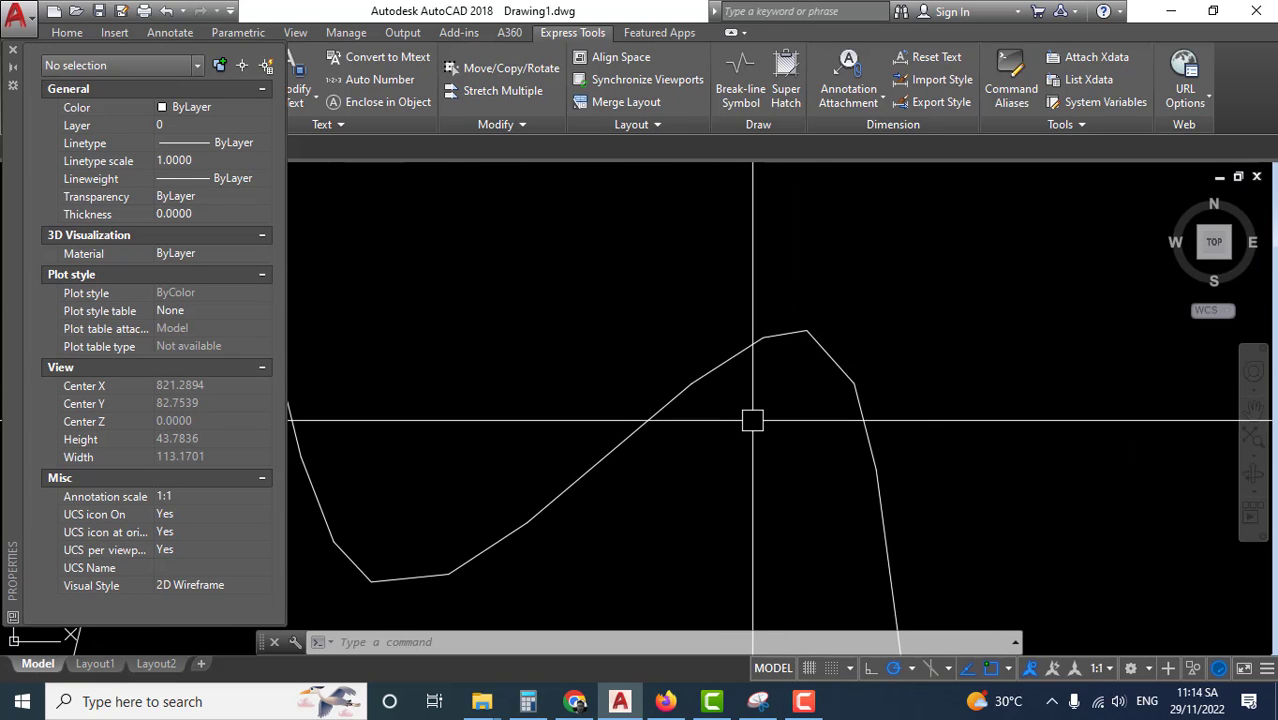
pyautogui.scroll(-2, 762, 448)
pyautogui.scroll(-1, 799, 320)
pyautogui.moveTo(799, 320)
pyautogui.mouseDown(button='middle')
pyautogui.moveTo(710, 393)
pyautogui.moveTo(850, 462)
pyautogui.moveTo(853, 449)
pyautogui.moveTo(765, 374)
pyautogui.moveTo(901, 357)
pyautogui.moveTo(944, 456)
pyautogui.moveTo(877, 422)
pyautogui.moveTo(793, 456)
pyautogui.mouseUp(button='middle')
pyautogui.scroll(-2, 1013, 466)
pyautogui.scroll(-4, 819, 443)
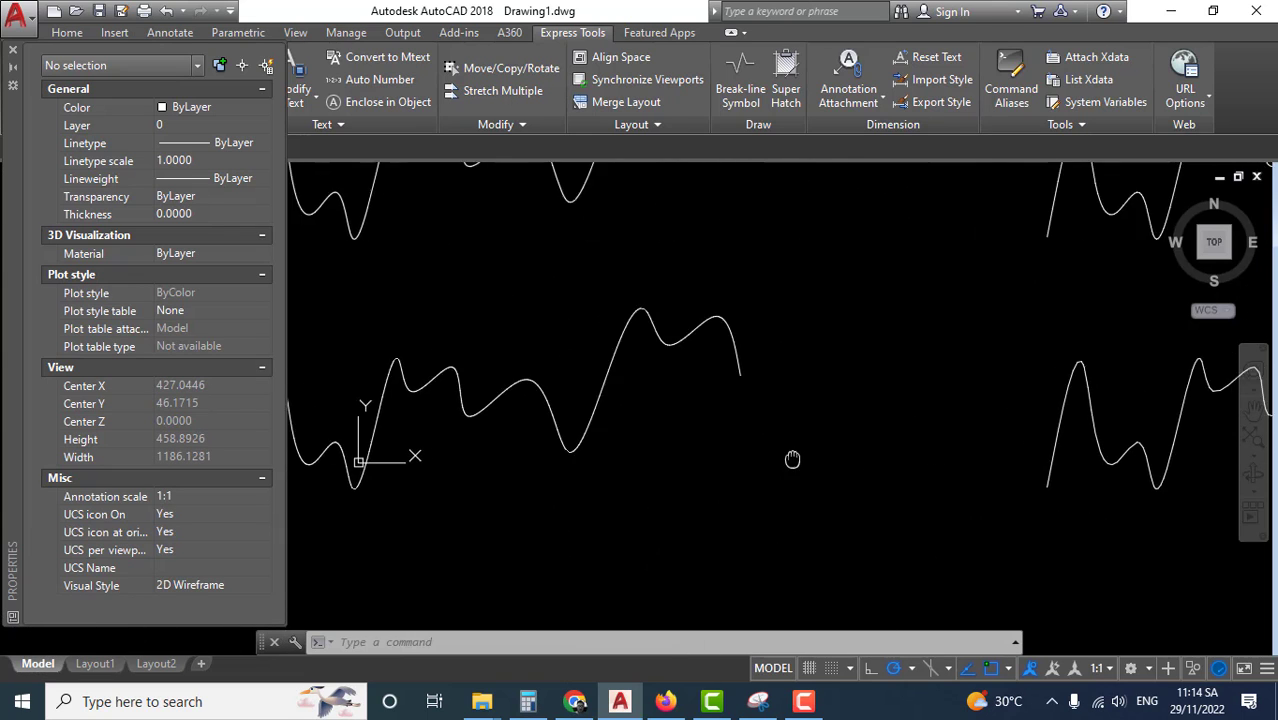
pyautogui.scroll(-2, 793, 456)
pyautogui.scroll(-2, 810, 420)
pyautogui.scroll(2, 822, 375)
# Step: Cancel active commands, pan to the lower-right curves, and undo the last PEDIT conversion
pyautogui.moveTo(822, 375); pyautogui.dragTo(818, 484, button='middle')
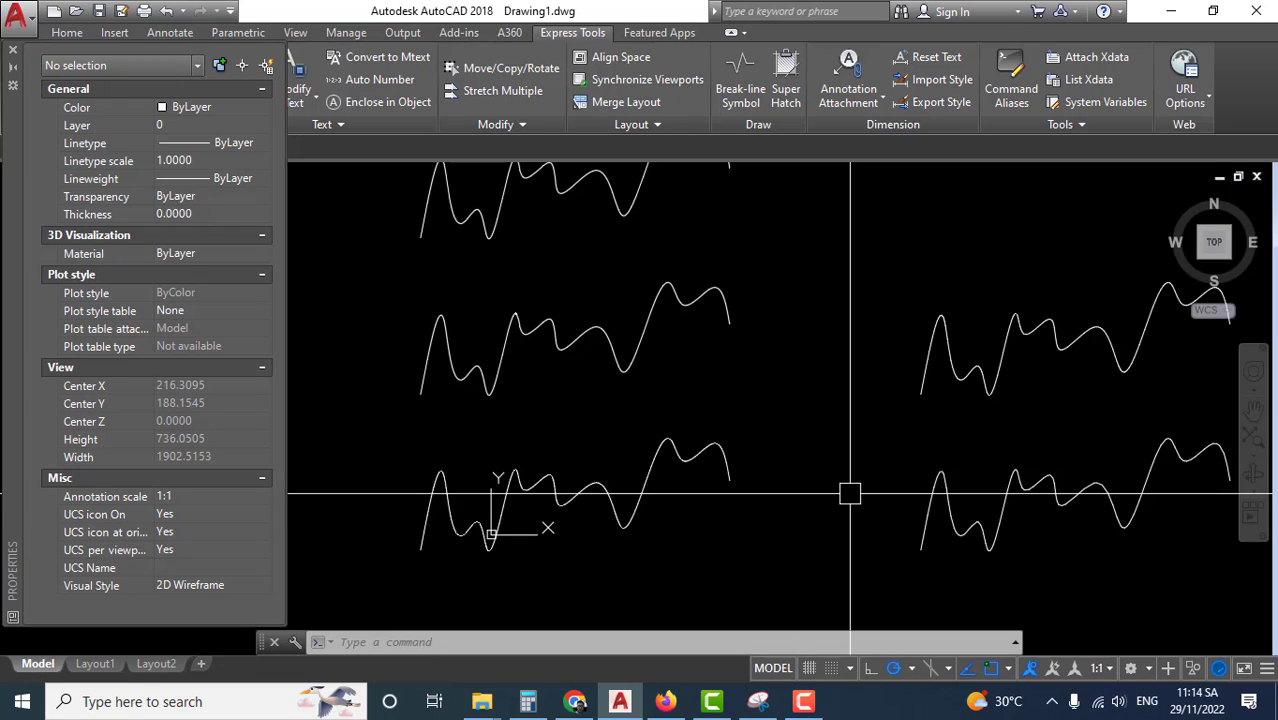
pyautogui.press('Escape')
pyautogui.press('Escape')
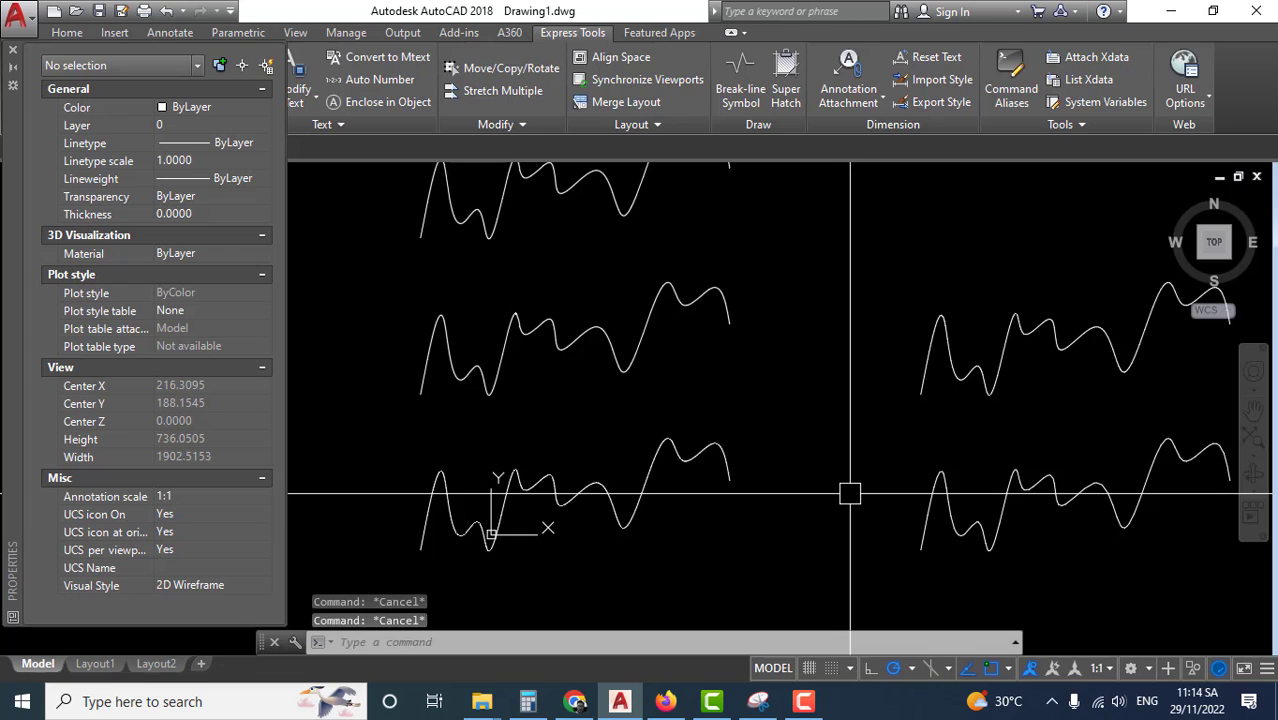
pyautogui.press('Escape')
pyautogui.moveTo(1015, 554); pyautogui.dragTo(870, 428, button='middle')
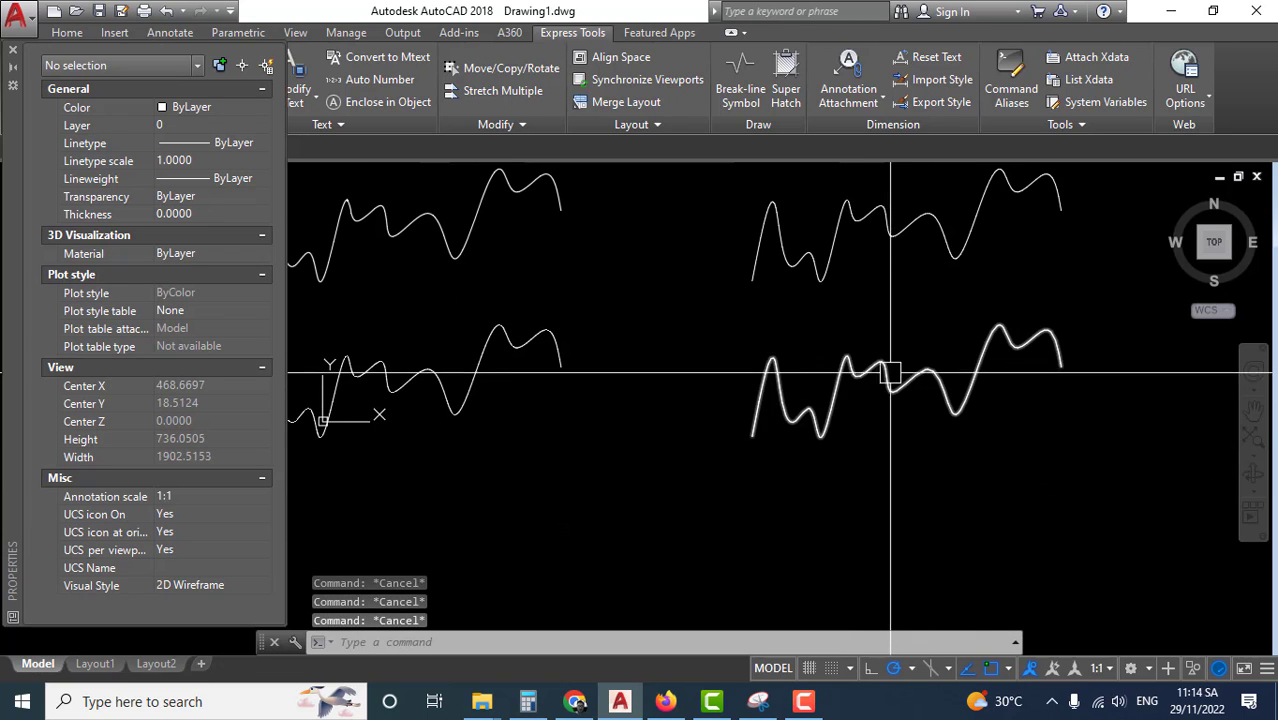
pyautogui.click(793, 371)
pyautogui.press('Escape')
pyautogui.scroll(-3, 729, 438)
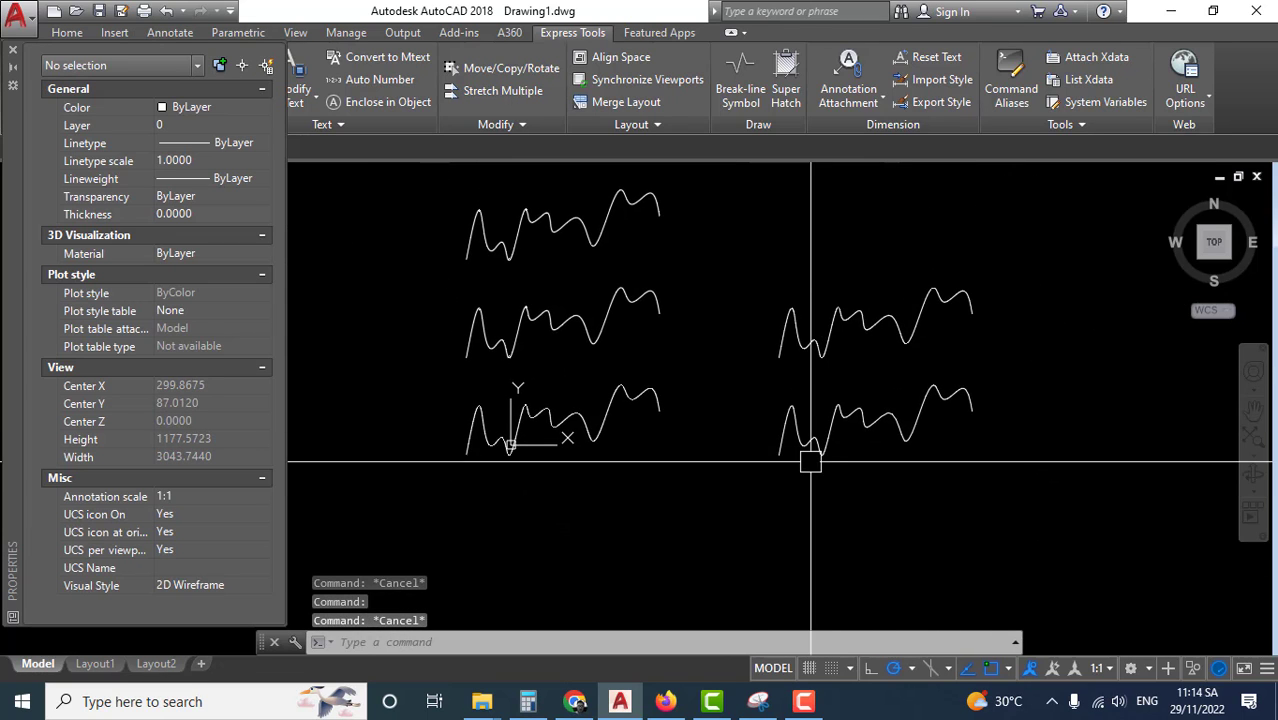
pyautogui.moveTo(813, 457); pyautogui.dragTo(736, 347, button='middle')
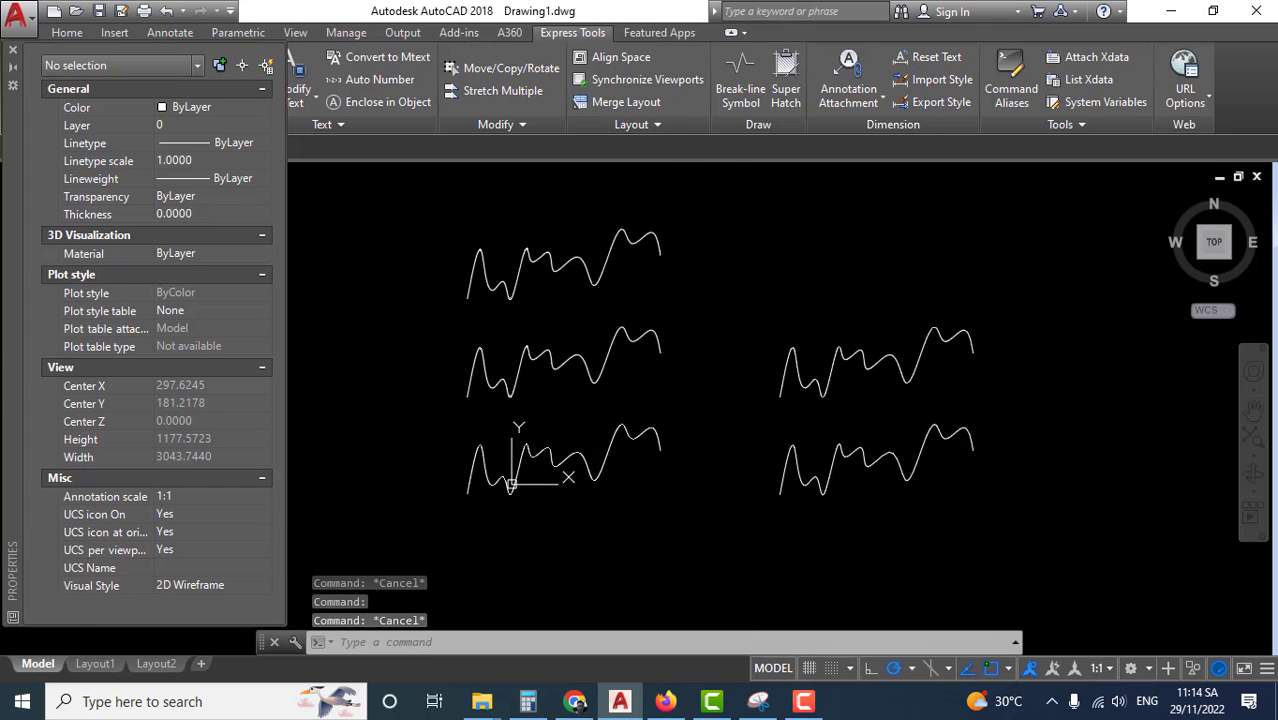
pyautogui.hotkey('ctrl', 'z')
pyautogui.hotkey('ctrl', 'z')
# Step: Confirm the lower-right curve is a spline, then FLATTEN it answering n to hidden lines
pyautogui.click(873, 345)
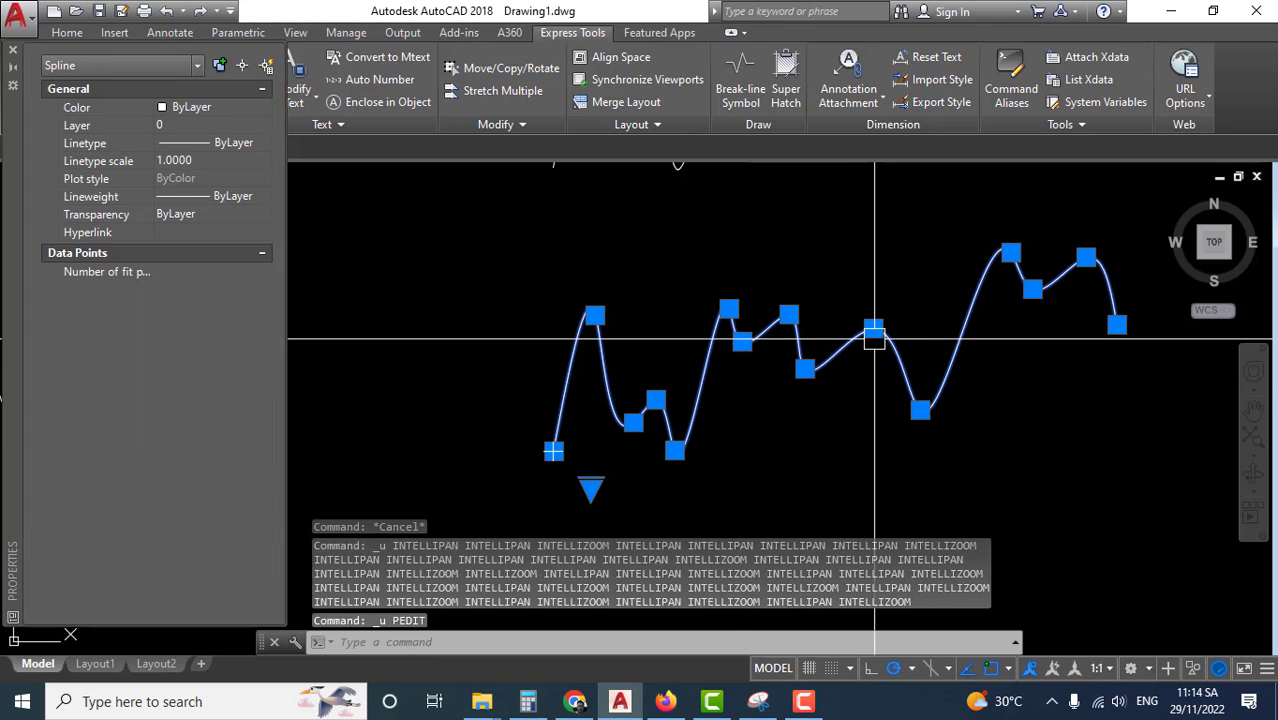
pyautogui.press('Escape')
pyautogui.write('FL')
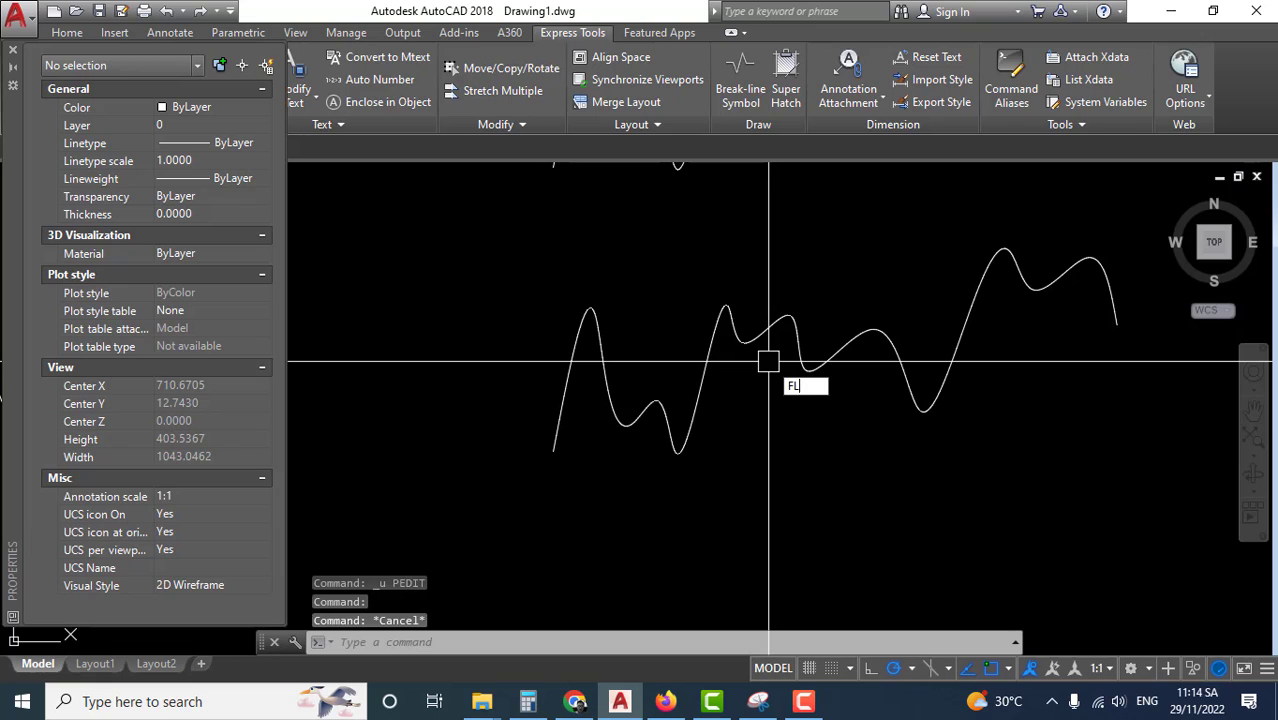
pyautogui.write('ATTEN')
pyautogui.click(845, 404)
pyautogui.scroll(-2, 856, 414)
pyautogui.scroll(-2, 859, 390)
pyautogui.click(865, 386)
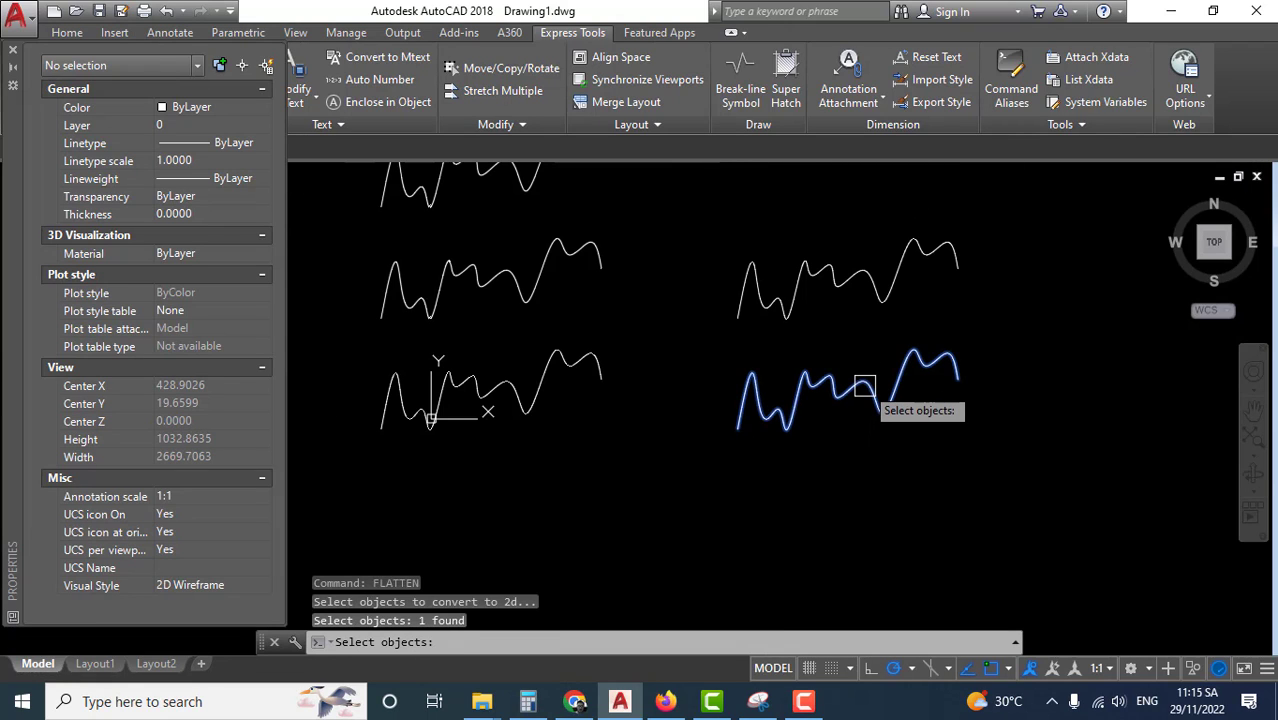
pyautogui.press('Return')
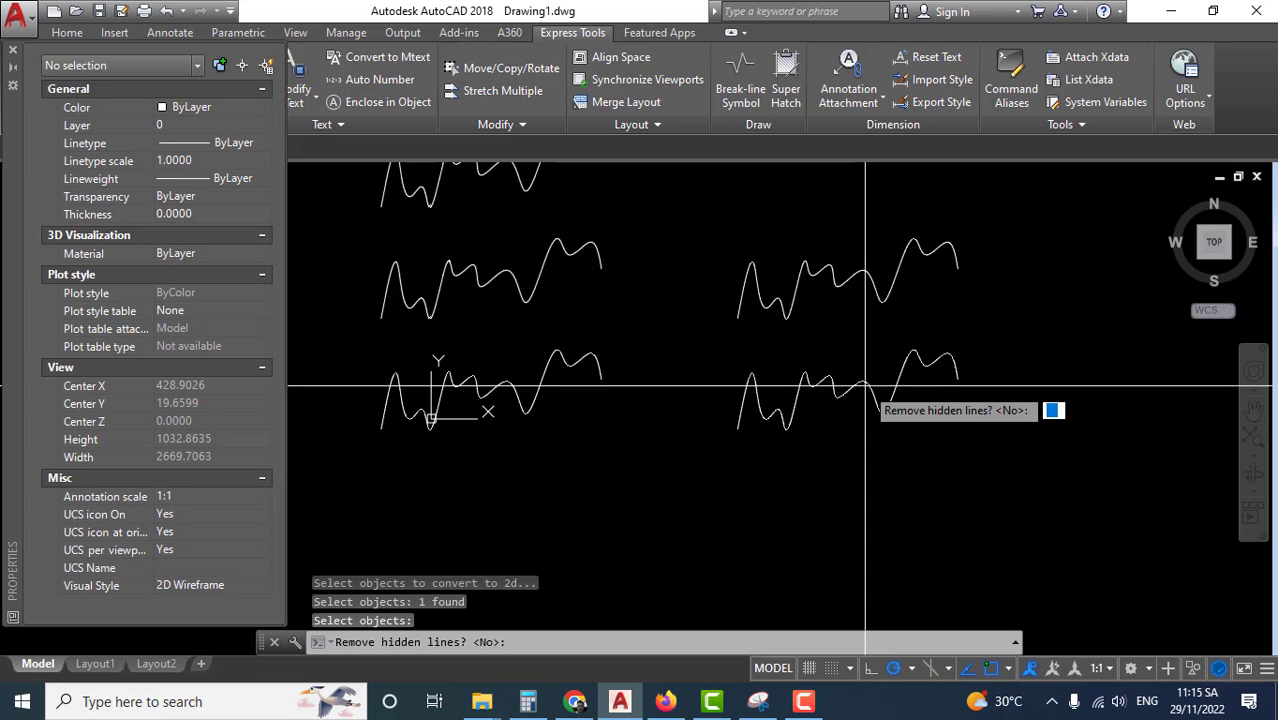
pyautogui.write('n')
pyautogui.press('Return')
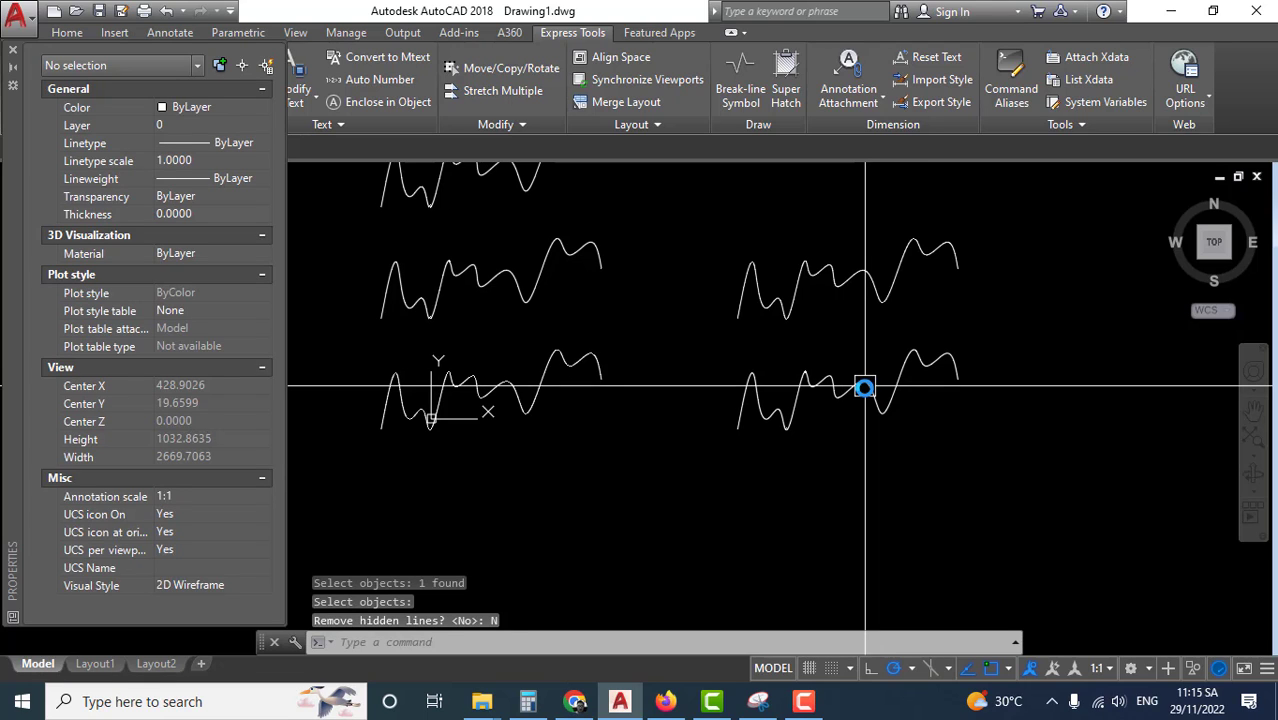
# Step: Select the flattened curve to check that it is now a 2D polyline
pyautogui.click(907, 362)
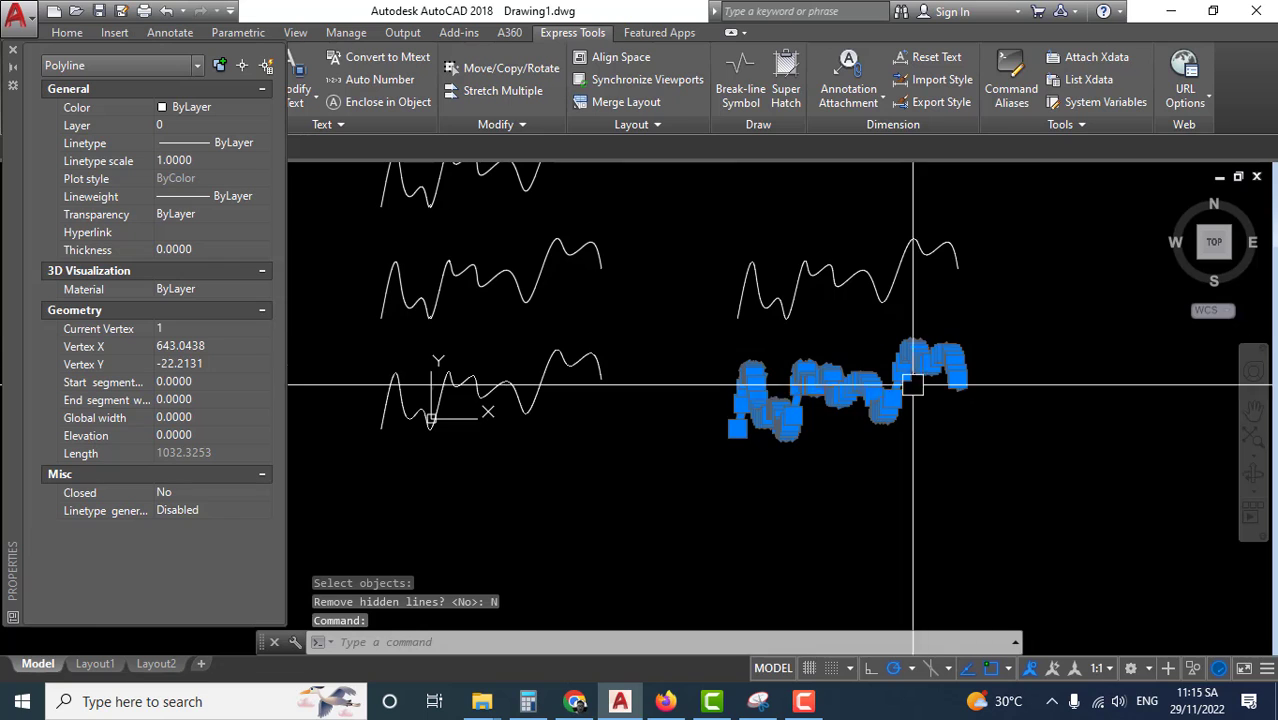
pyautogui.scroll(5, 911, 383)
pyautogui.scroll(3, 640, 330)
pyautogui.press('Escape')
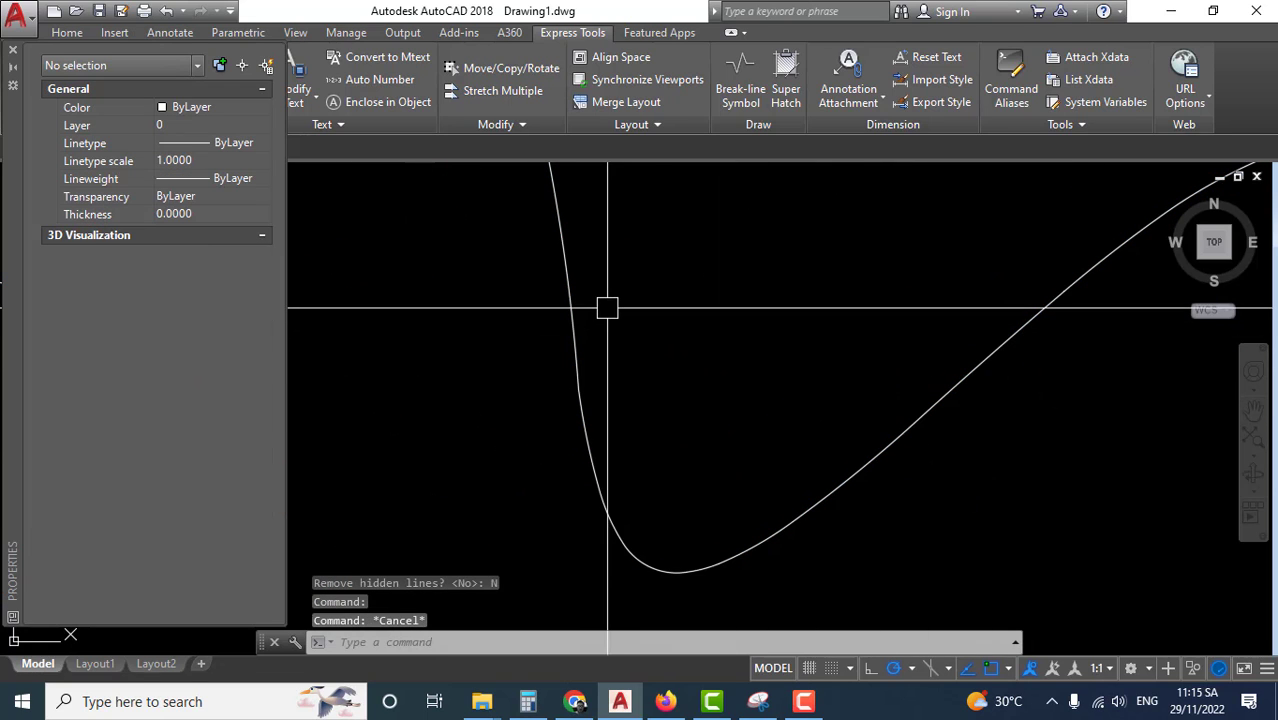
pyautogui.scroll(-2, 607, 307)
pyautogui.scroll(-3, 607, 307)
pyautogui.scroll(-3, 607, 307)
pyautogui.moveTo(345, 370); pyautogui.dragTo(359, 408, button='middle')
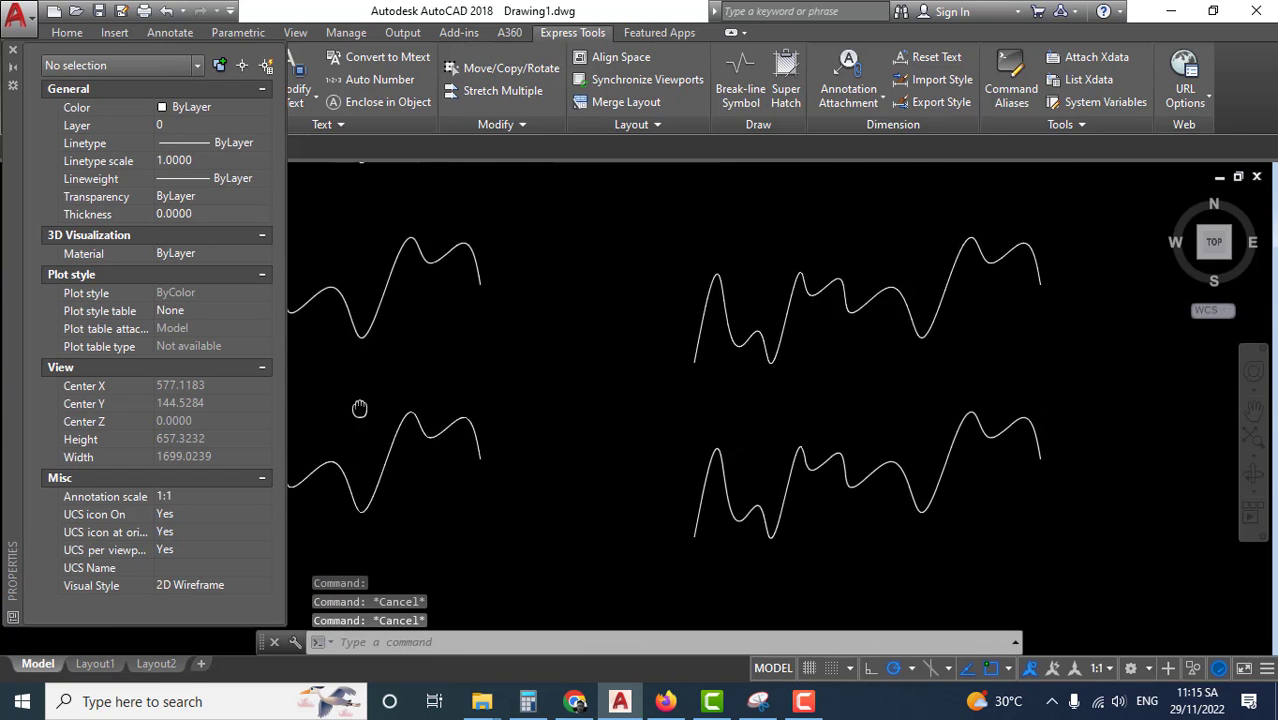
pyautogui.scroll(1, 713, 391)
pyautogui.scroll(-3, 713, 391)
pyautogui.moveTo(819, 419); pyautogui.dragTo(813, 464, button='middle')
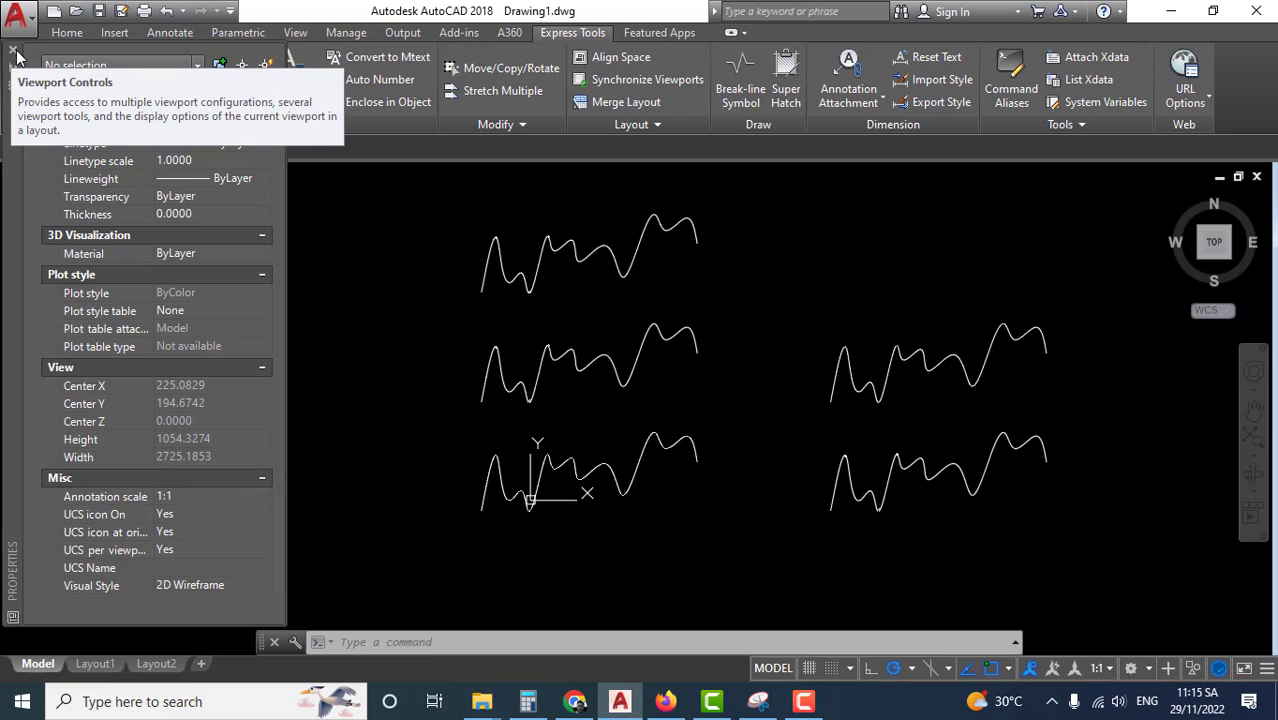
# Step: Close the Properties palette with its X button
pyautogui.click(14, 50)
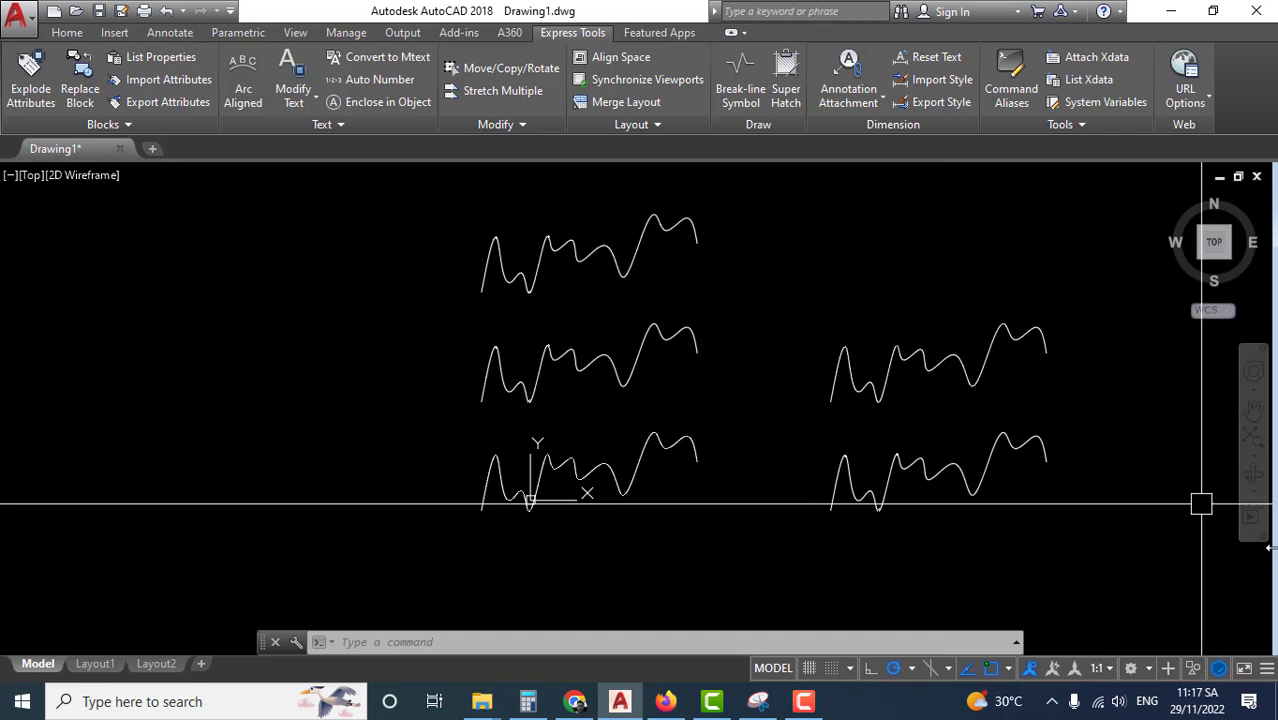
pyautogui.moveTo(1102, 429)
pyautogui.mouseDown(button='middle')
pyautogui.moveTo(1061, 462)
pyautogui.moveTo(1004, 451)
pyautogui.mouseUp(button='middle')
pyautogui.scroll(2, 756, 431)
pyautogui.moveTo(756, 431)
pyautogui.mouseDown(button='middle')
pyautogui.moveTo(825, 398)
pyautogui.moveTo(822, 471)
pyautogui.mouseUp(button='middle')
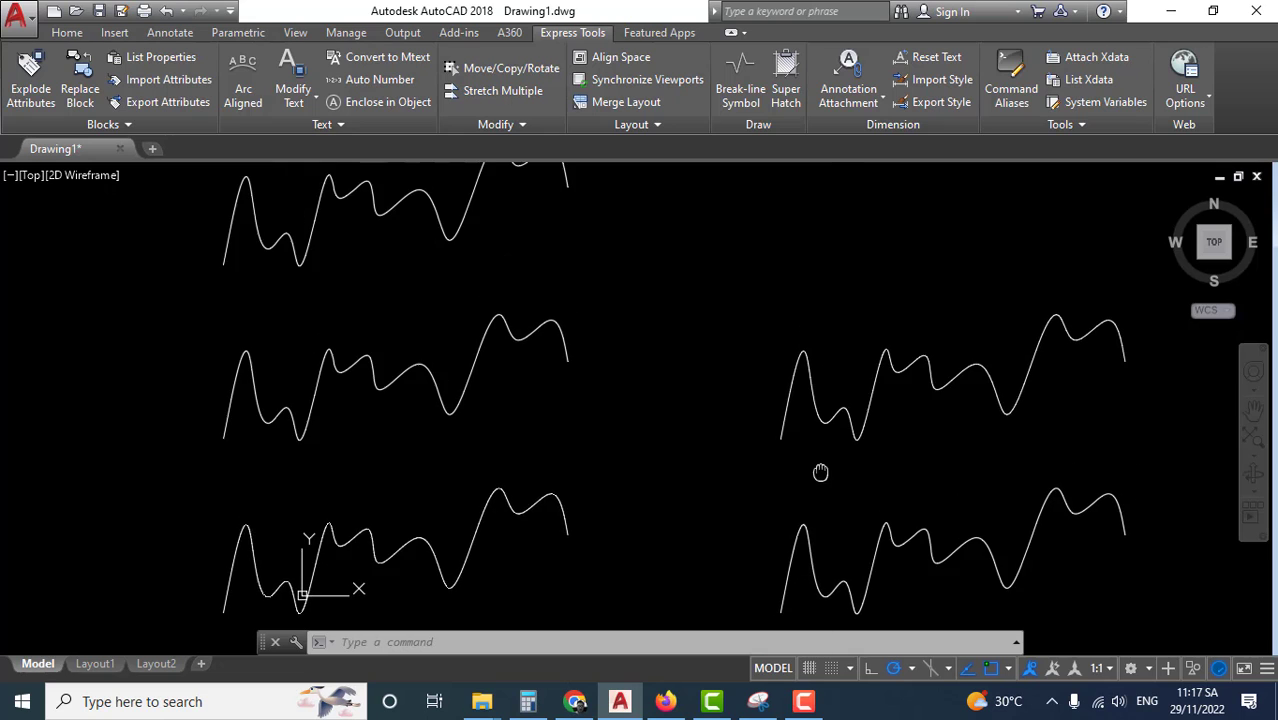
pyautogui.scroll(-2, 813, 457)
pyautogui.scroll(2, 838, 478)
pyautogui.scroll(2, 838, 478)
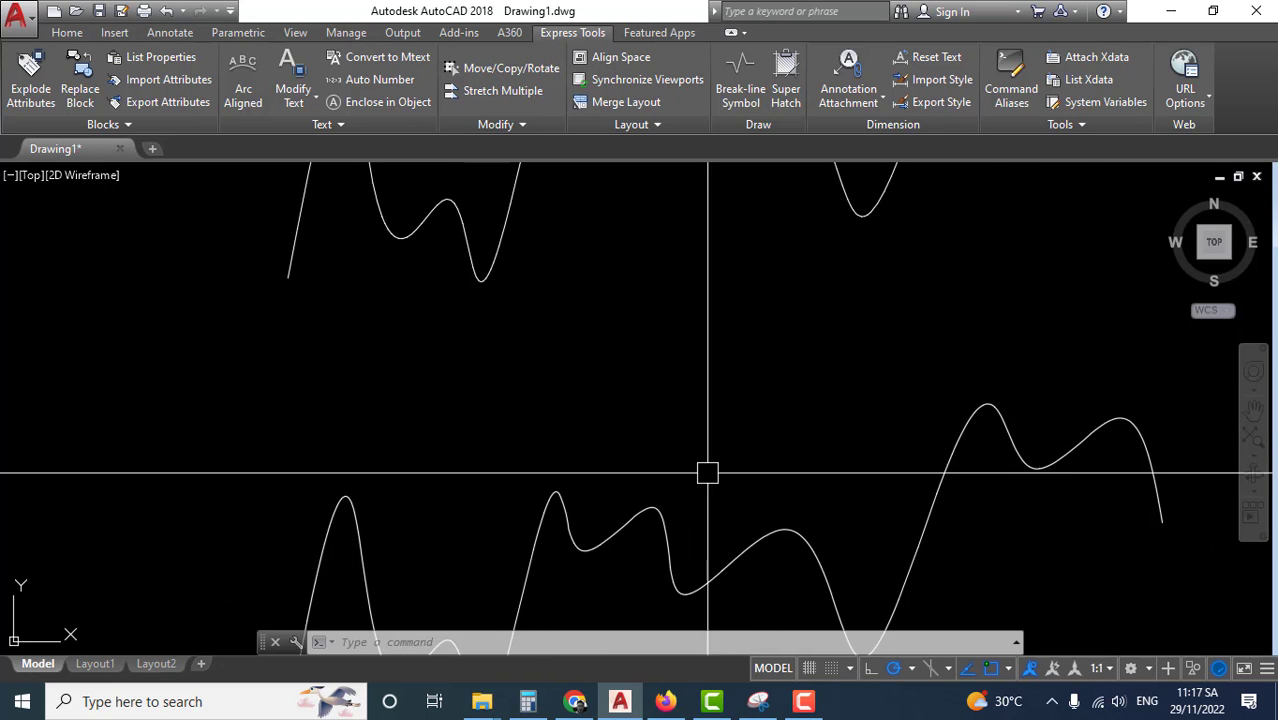
pyautogui.moveTo(707, 471)
pyautogui.mouseDown(button='middle')
pyautogui.moveTo(759, 451)
pyautogui.moveTo(562, 442)
pyautogui.moveTo(818, 436)
pyautogui.mouseUp(button='middle')
pyautogui.scroll(-3, 818, 436)
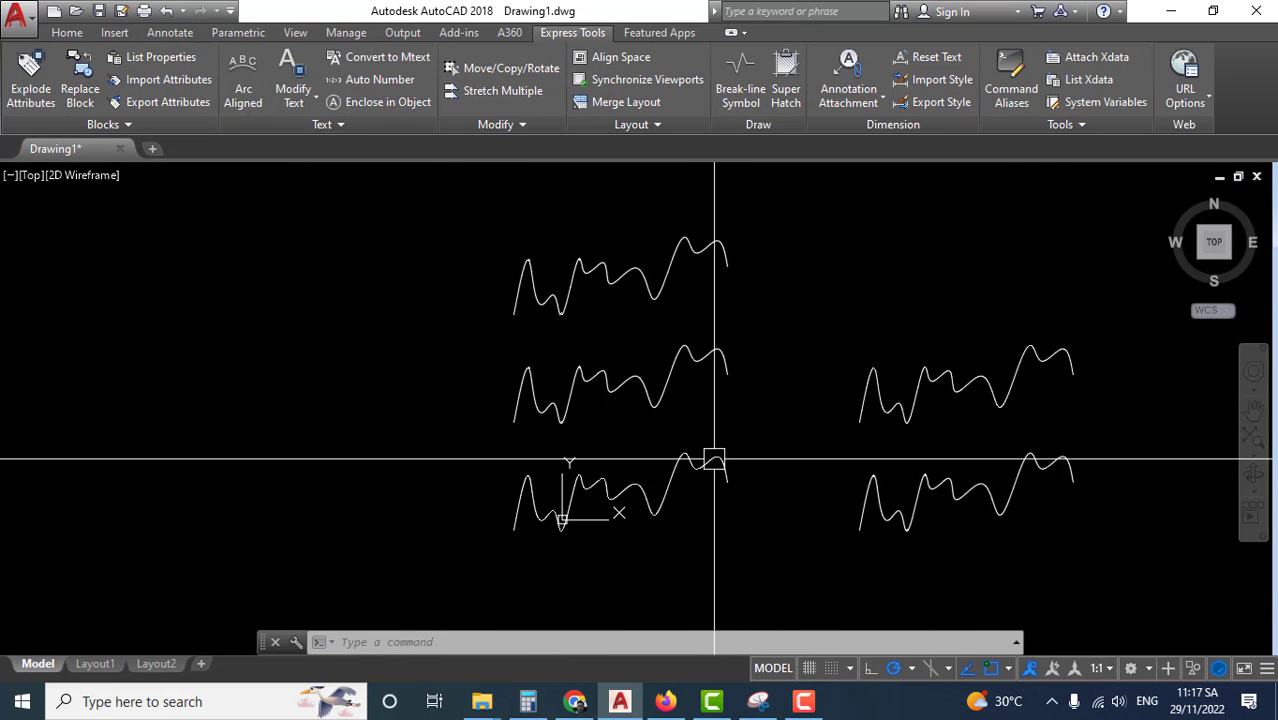
pyautogui.click(670, 352)
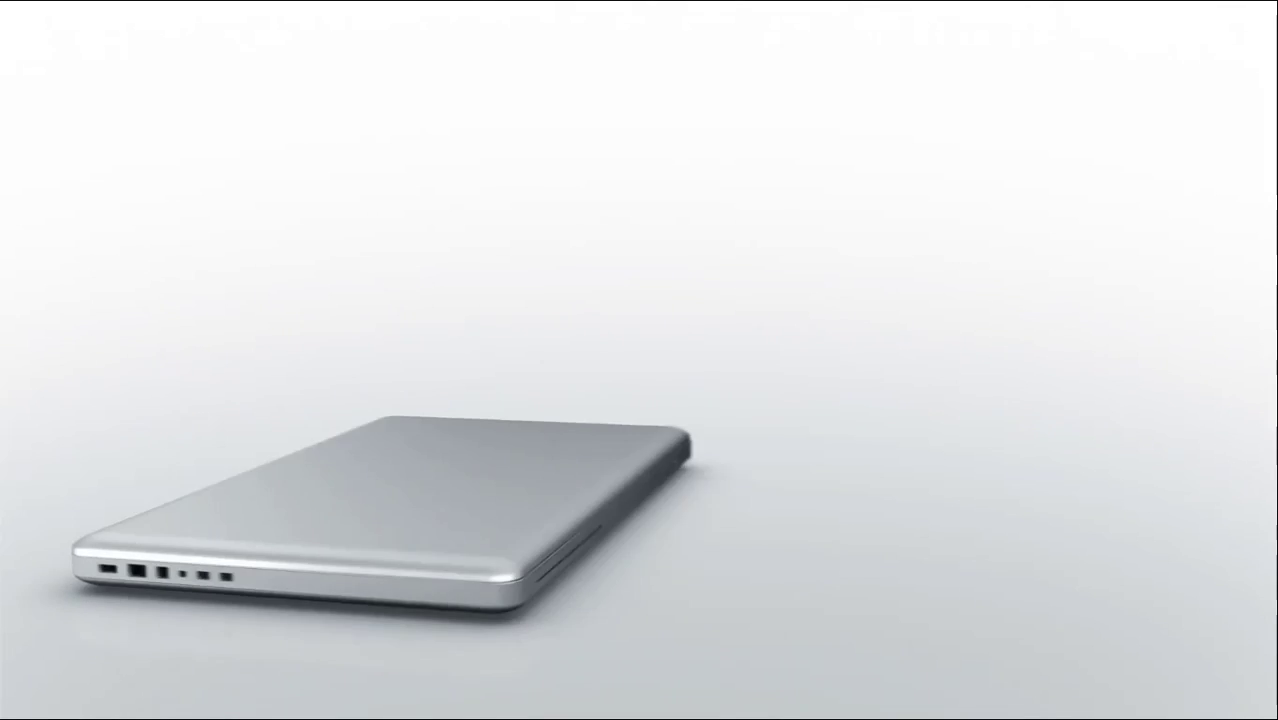